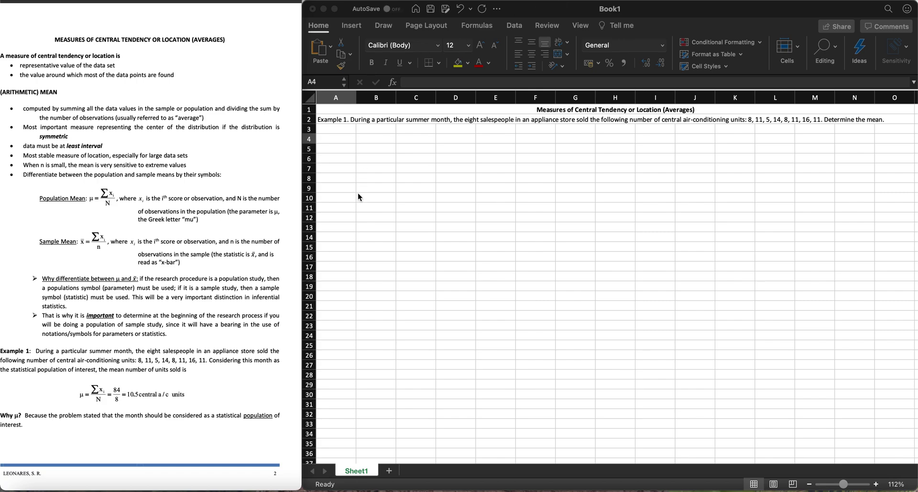
Review the notes on the arithmetic mean, including its properties and the population and sample mean formulas
scroll(208, 196, left, 2)
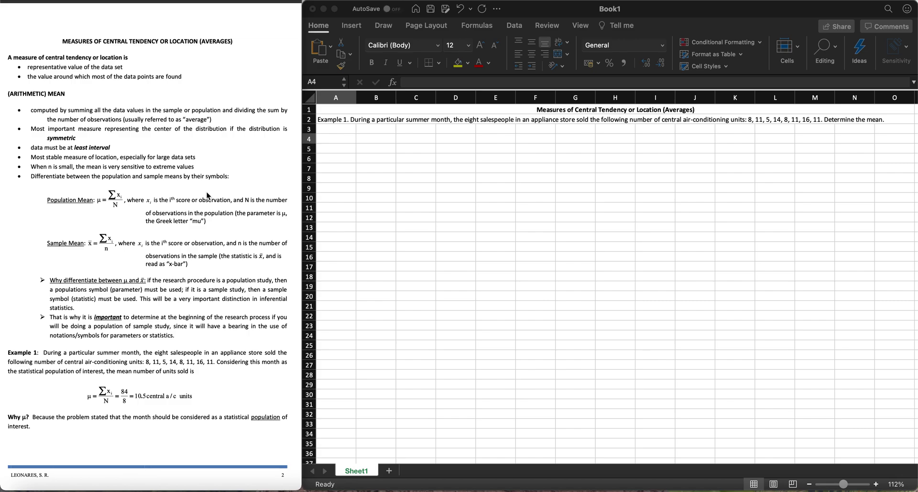
click(484, 257)
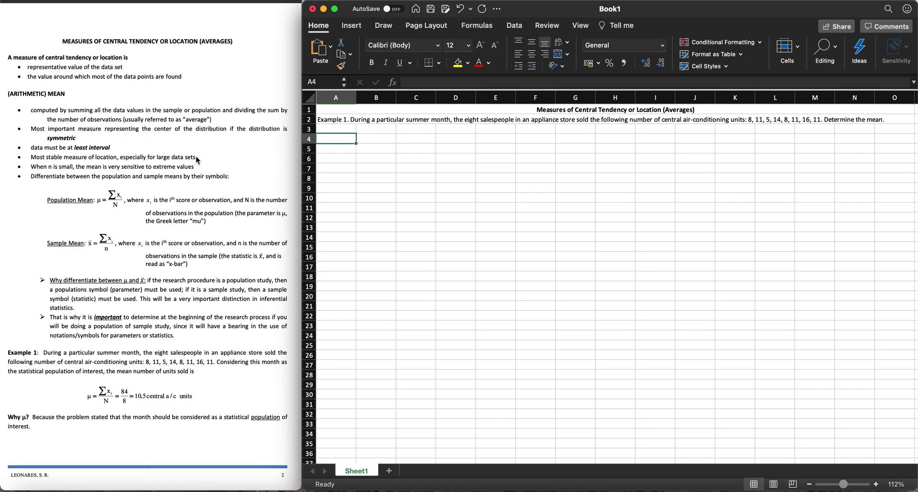
scroll(184, 143, down, 2)
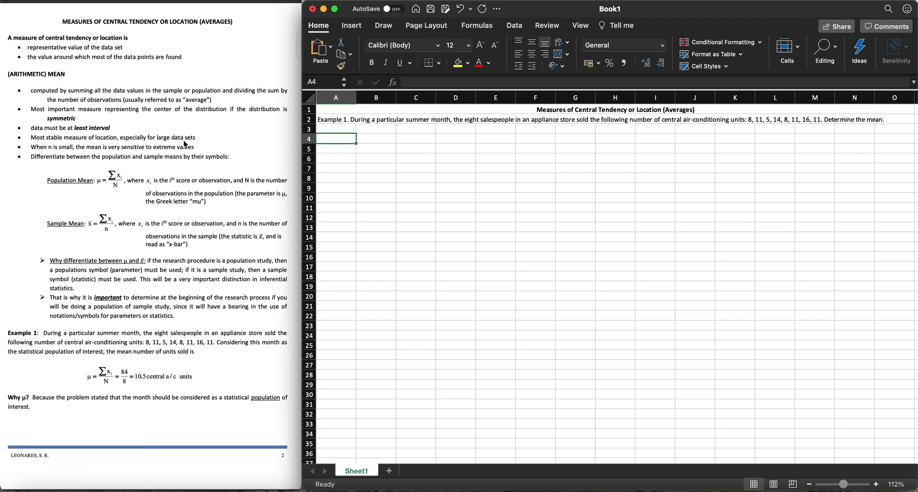
click(211, 23)
triple_click(211, 24)
click(97, 39)
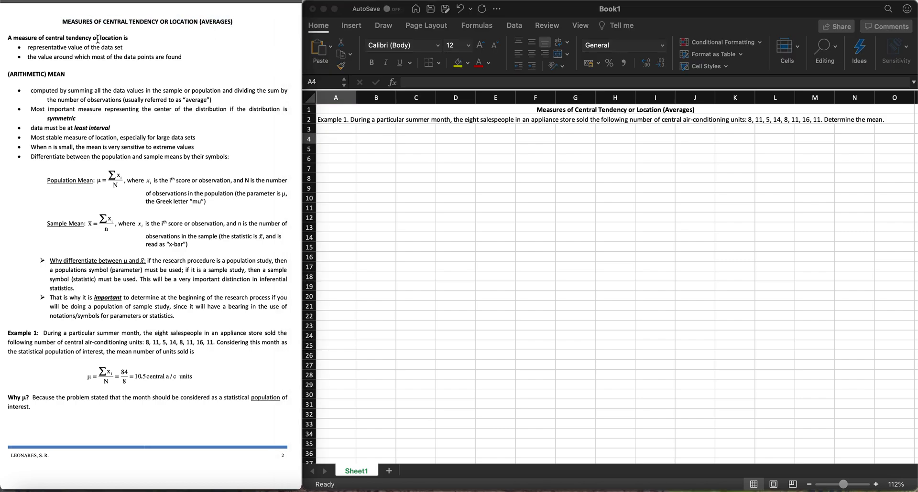
double_click(99, 180)
double_click(90, 223)
click(140, 206)
double_click(115, 184)
click(123, 190)
double_click(115, 185)
Examine Example 1 in the notes, covering the air-conditioning sales data and the worked mean computation
drag(8, 333, 186, 363)
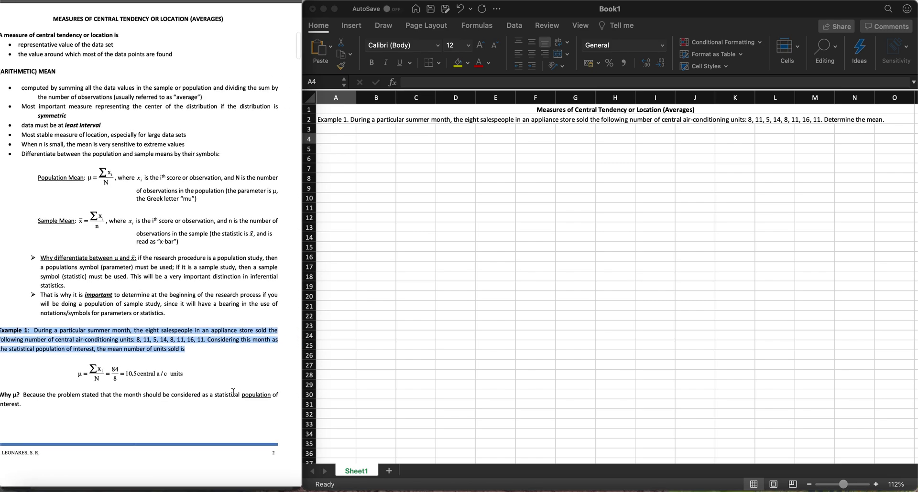
scroll(228, 347, right, 2)
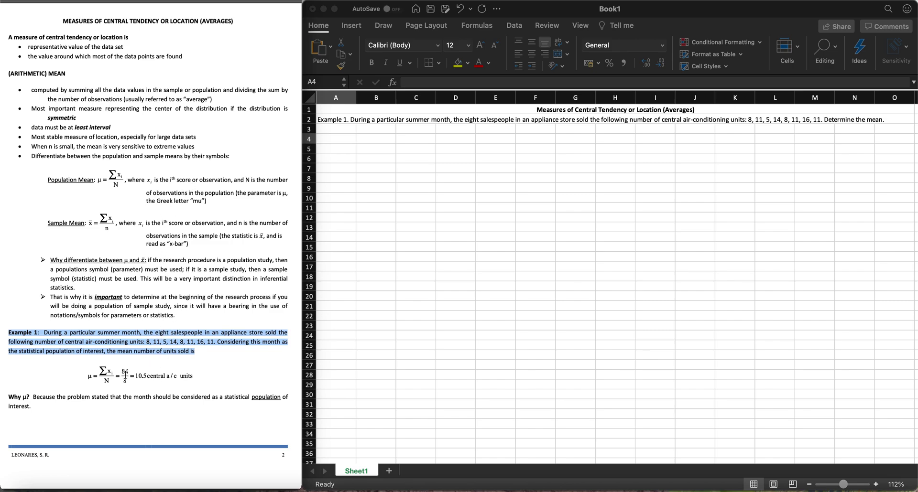
click(108, 383)
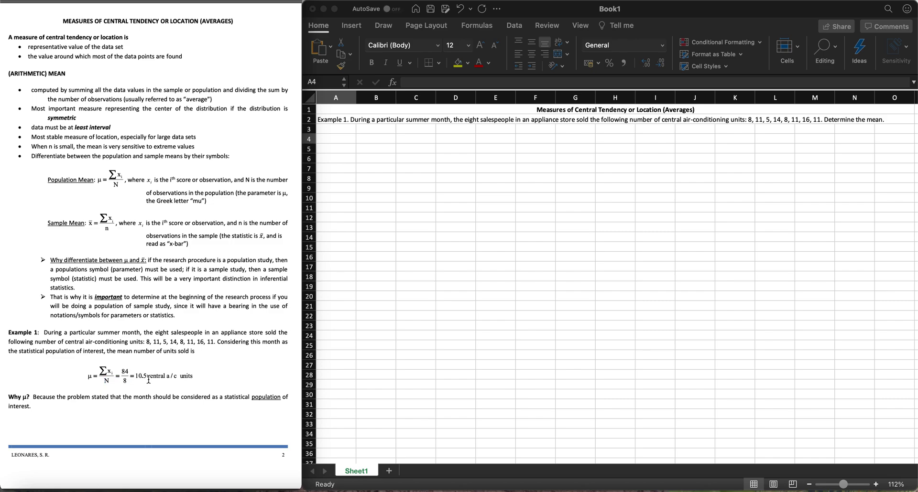
click(125, 371)
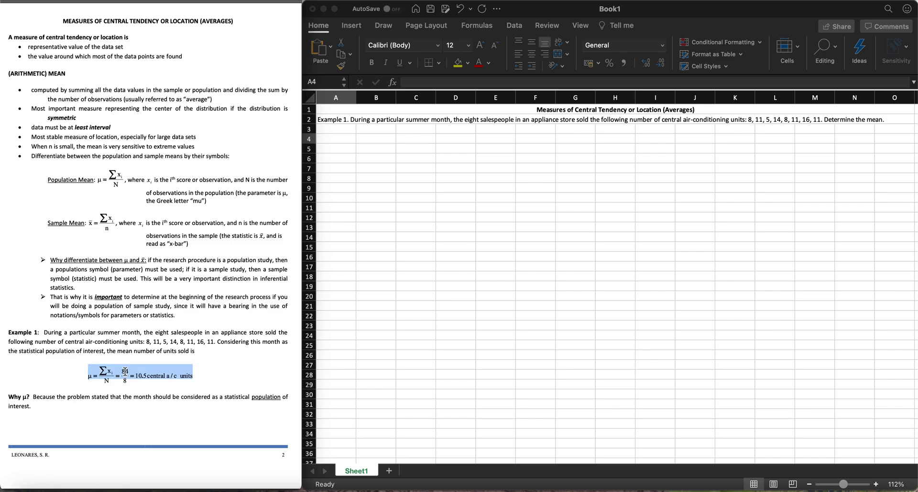
click(167, 356)
drag(146, 344, 213, 345)
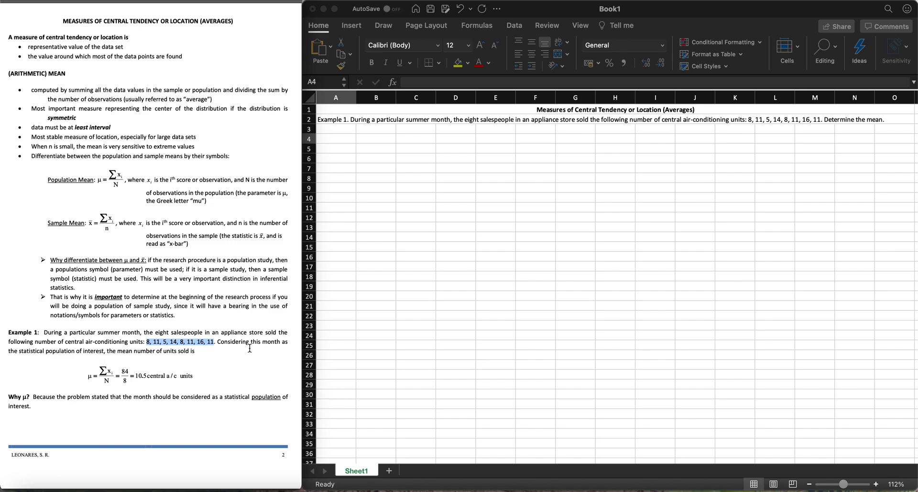
Enter the Example 1 sales data 8, 11, 5, 14, 8, 11, 16, 11 down cells A4 to A11 of the Excel sheet
click(389, 230)
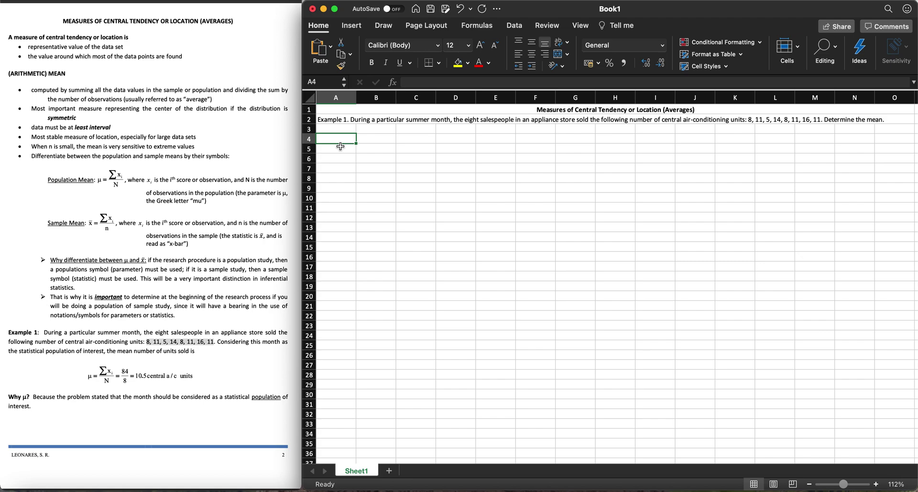
text(8)
key(Return)
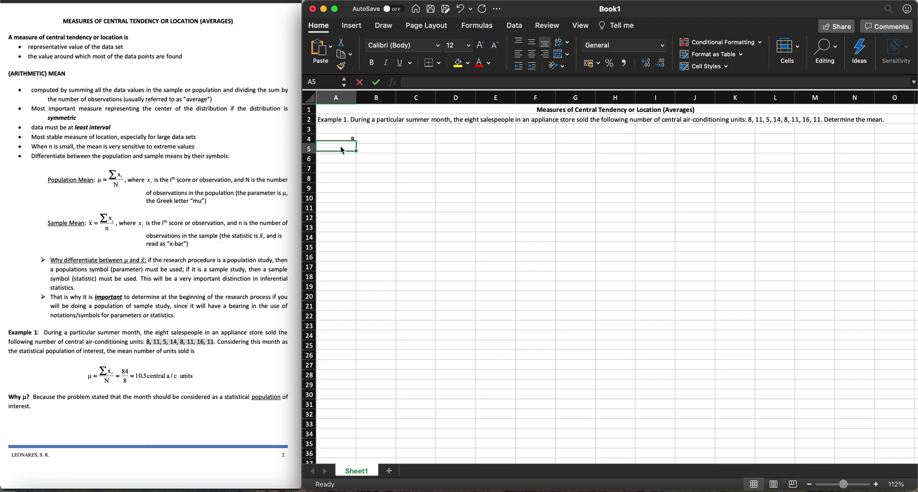
text(11)
key(Return)
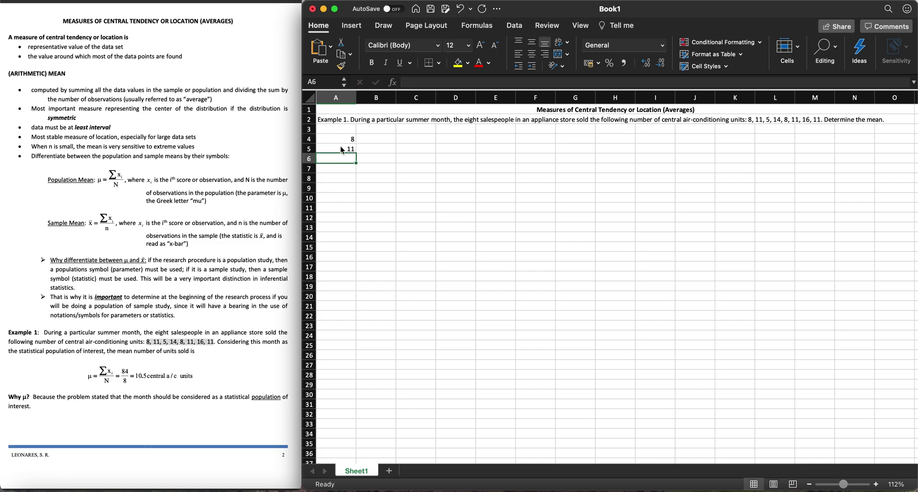
text(5)
key(Return)
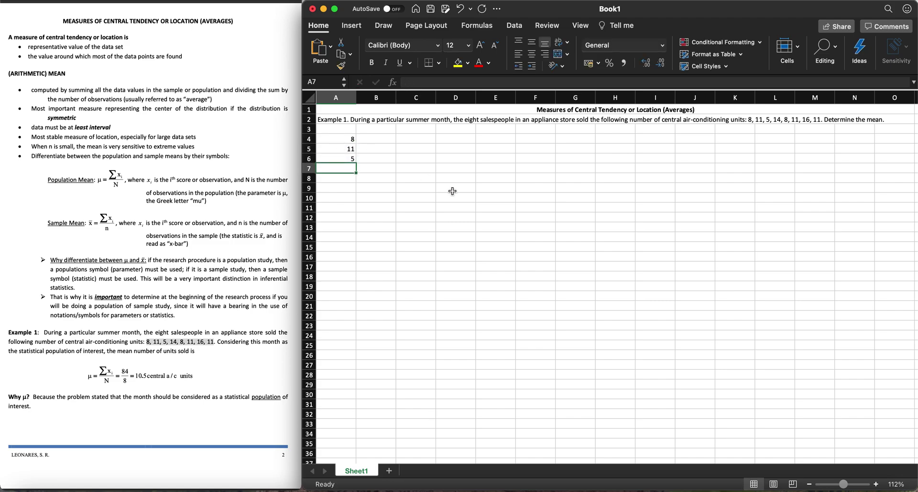
text(14)
key(Return)
text(8)
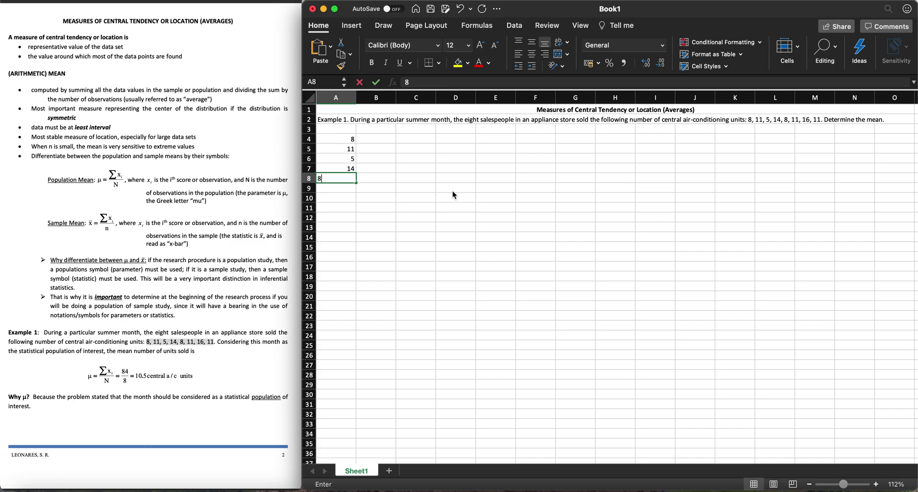
key(Return)
text(11)
key(Return)
text(16)
key(Return)
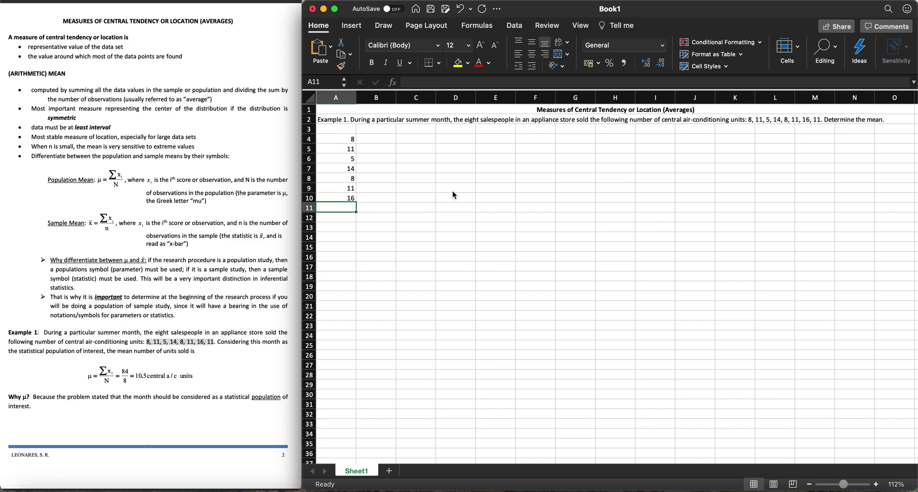
text(11)
key(Return)
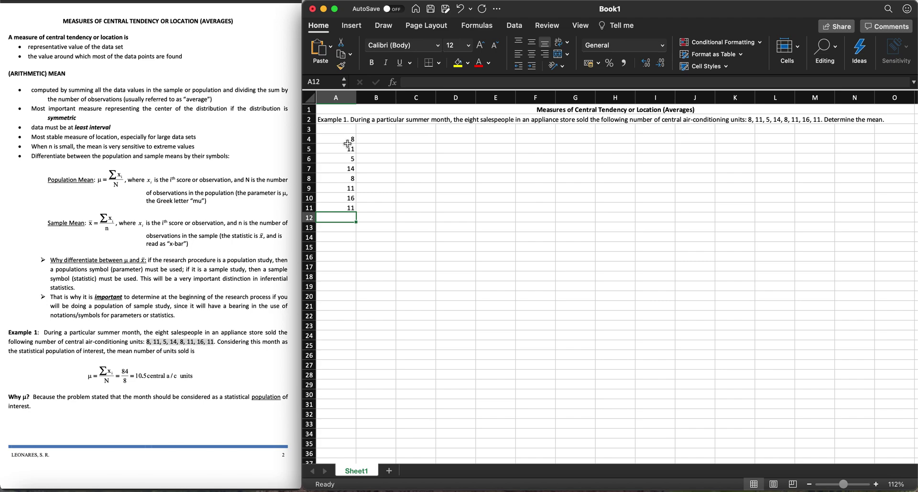
click(345, 142)
shift+click(350, 207)
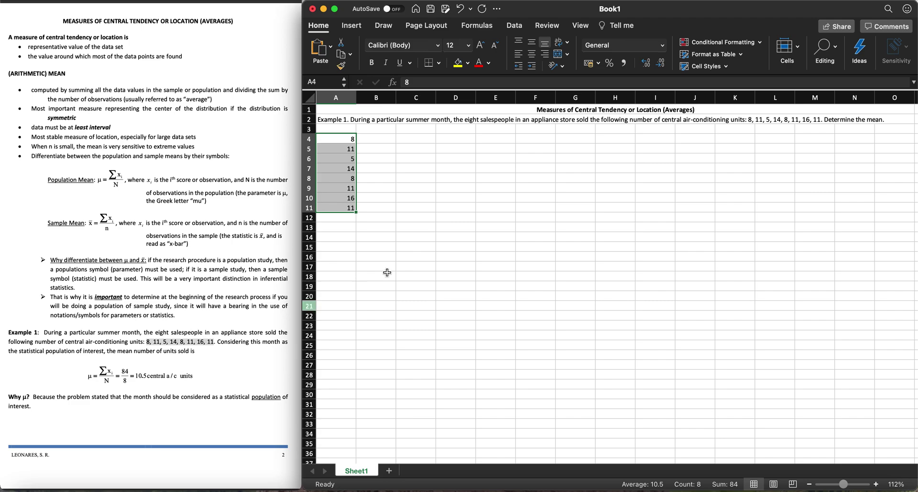
Label cell A13 "Mean" and calculate the mean of A4:A11 in B13 with the AVERAGE function
click(344, 230)
text(Mean)
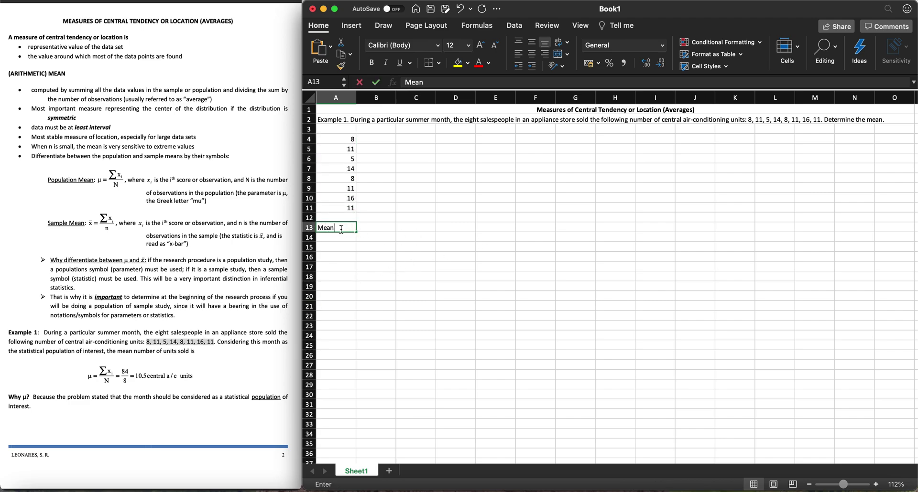
key(Tab)
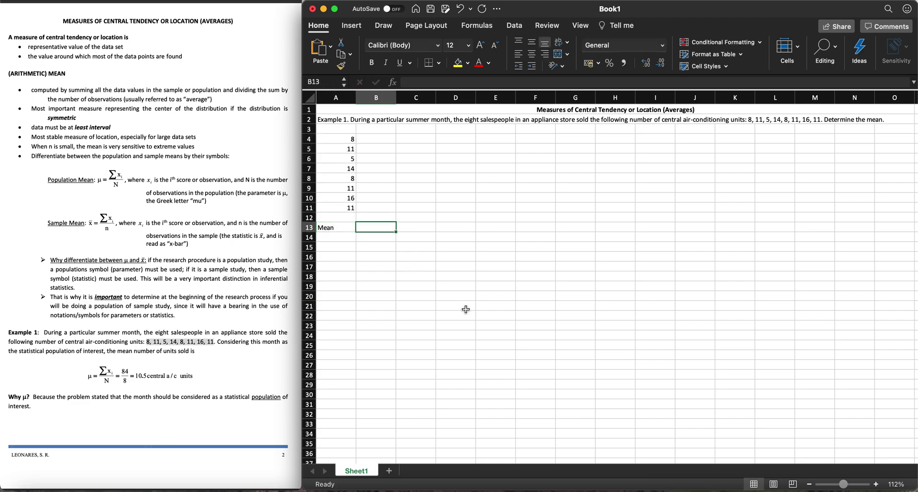
text(=)
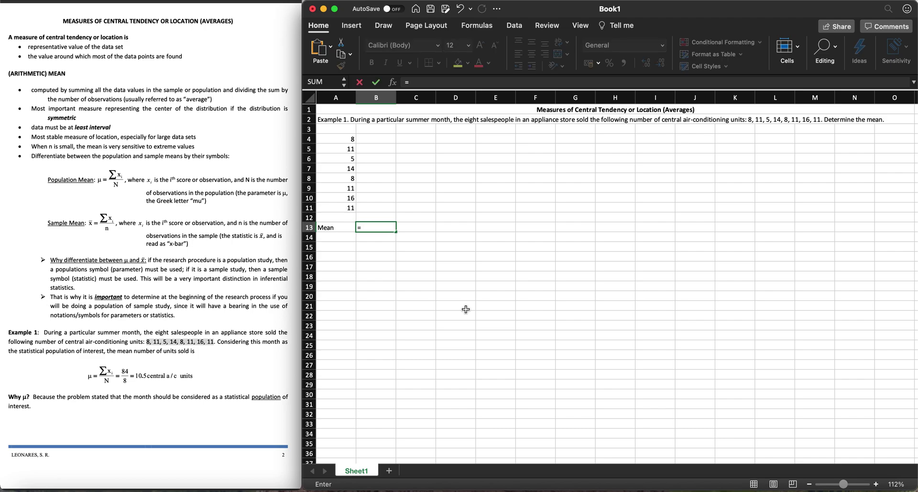
text(Ave)
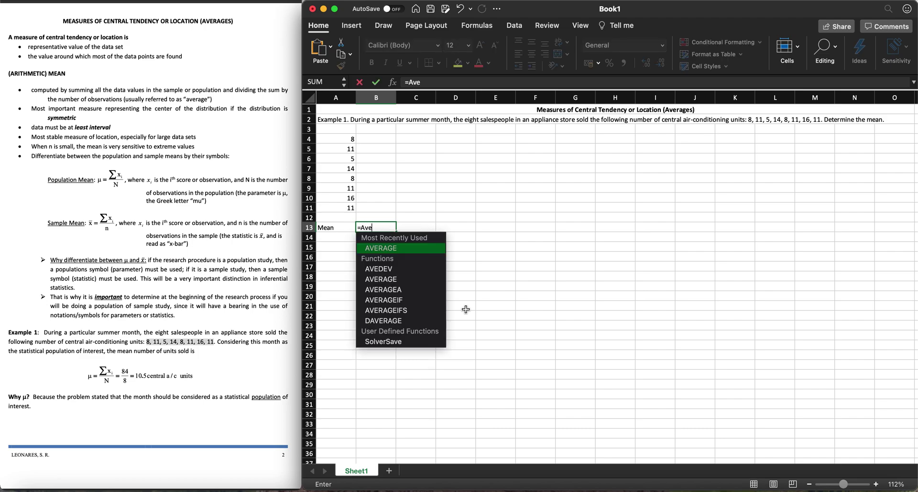
text(rage)
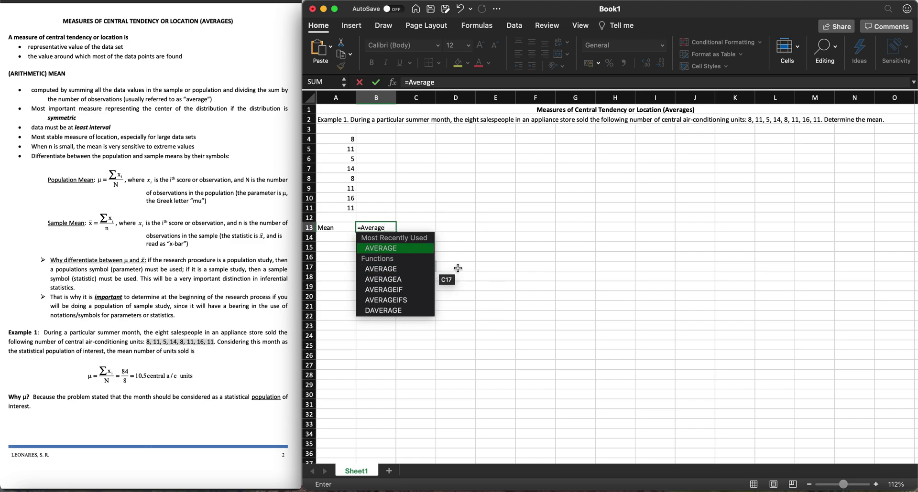
key(Tab)
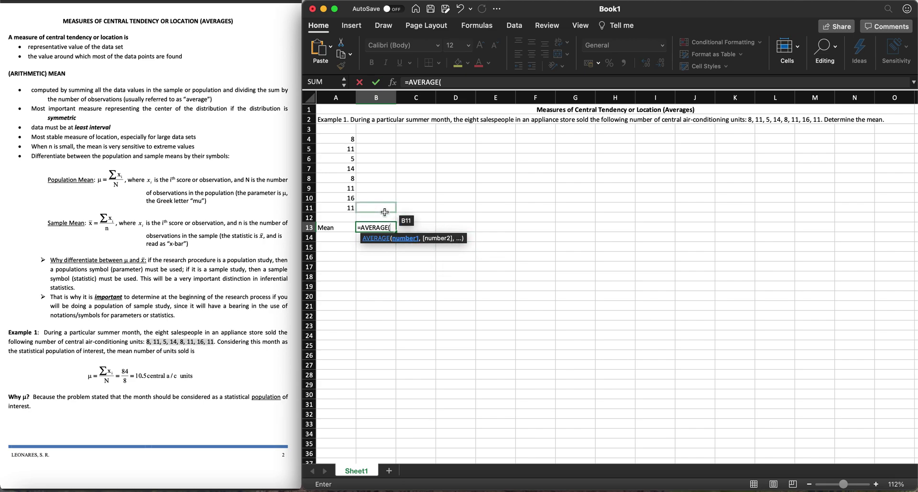
drag(349, 138, 347, 208)
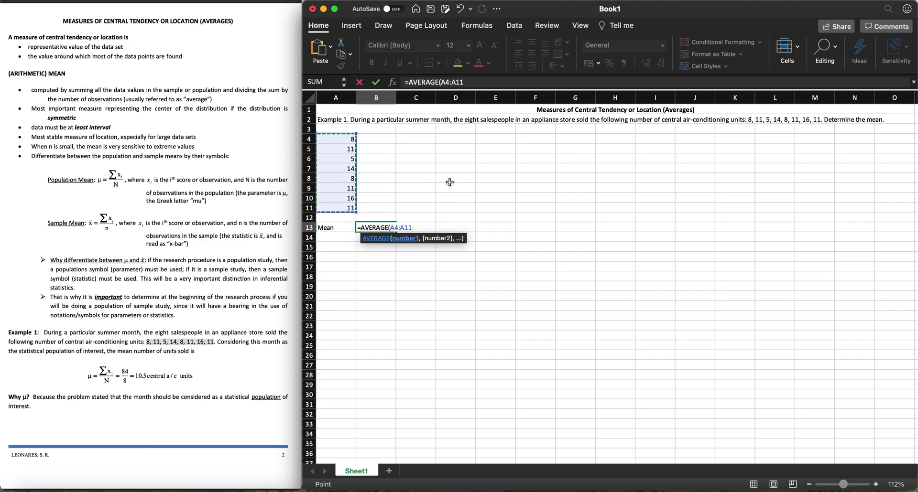
text())
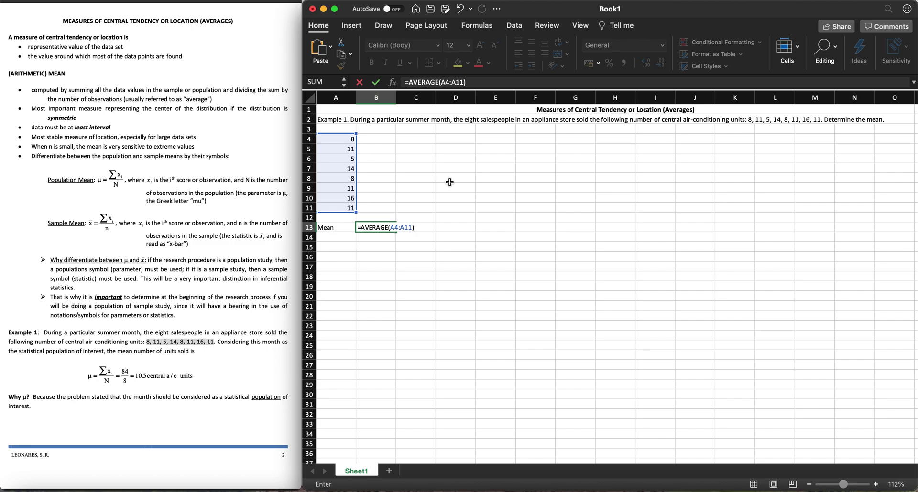
key(Return)
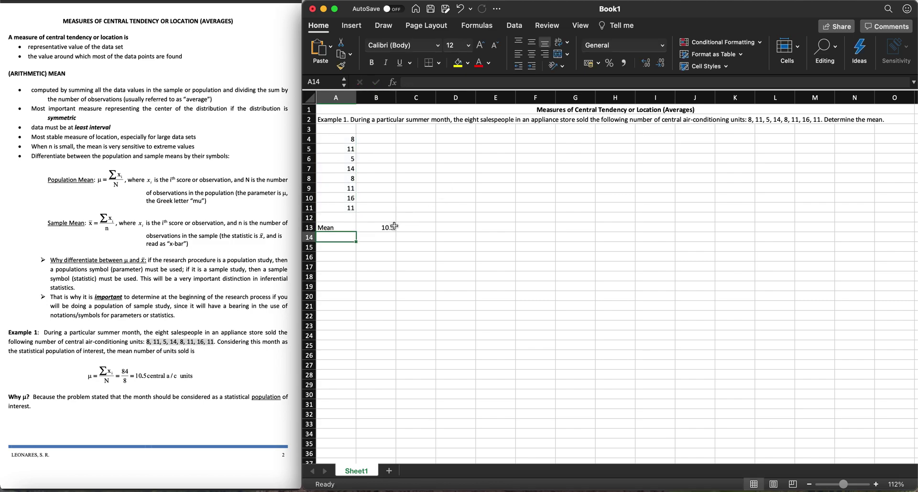
click(390, 227)
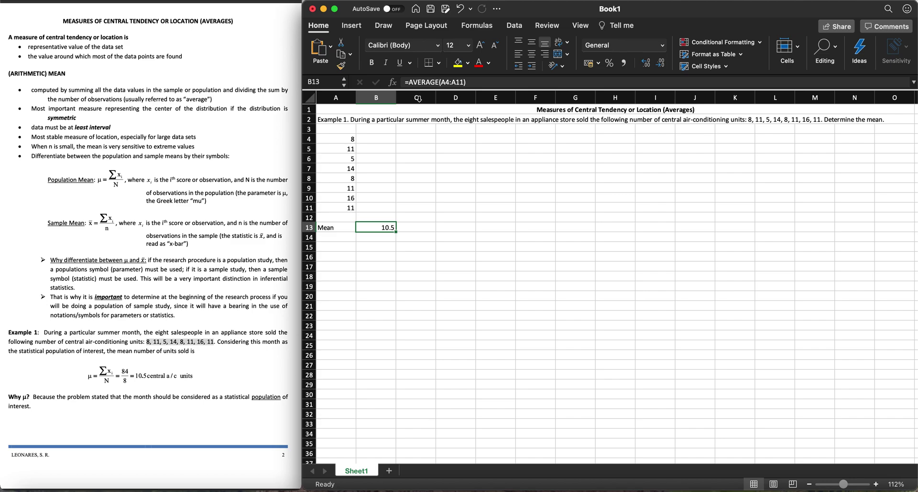
Go to the Weighted Mean page of the notes and examine Example 2 with its product line table
click(190, 350)
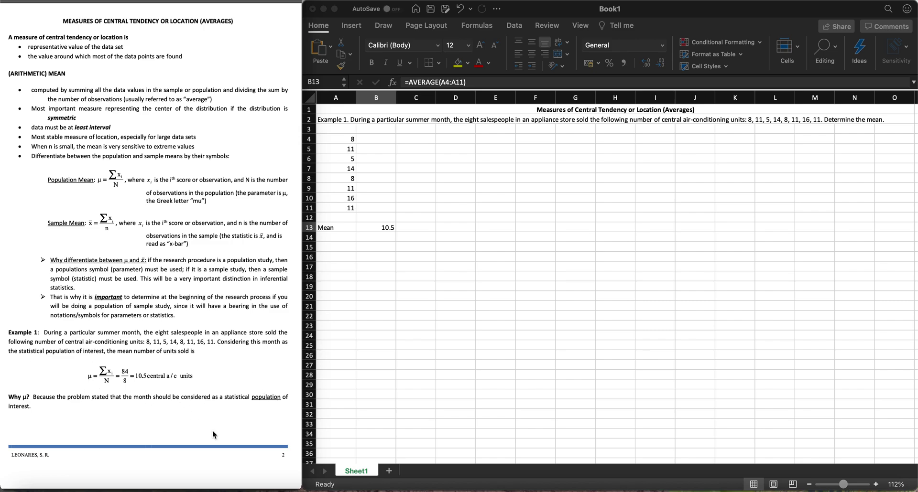
scroll(212, 431, down, 2)
drag(23, 415, 105, 412)
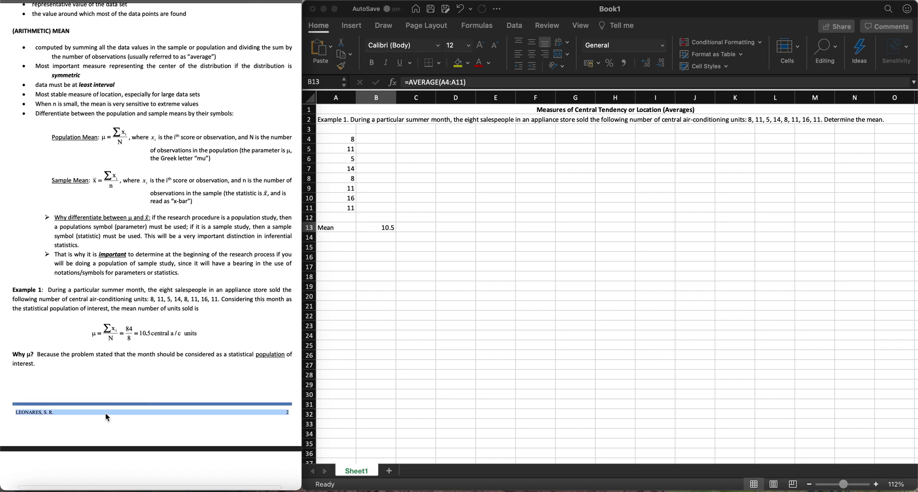
scroll(110, 414, right, 2)
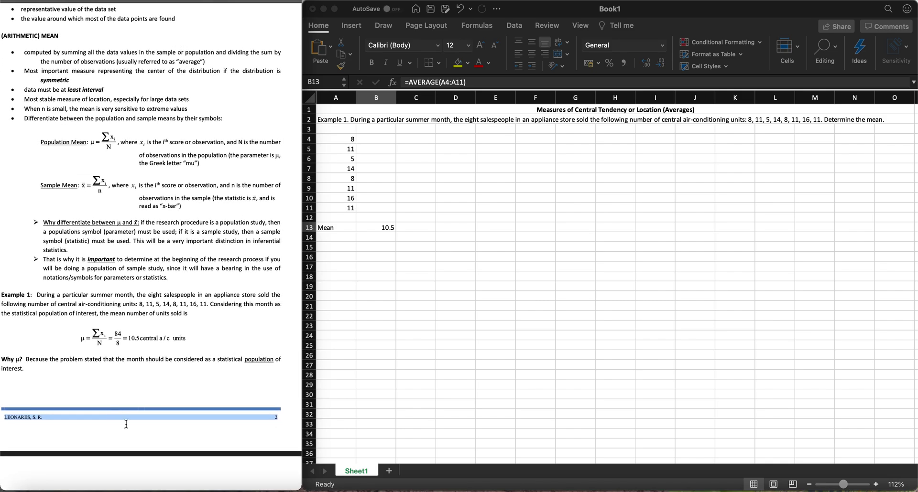
click(126, 424)
scroll(126, 425, down, 12)
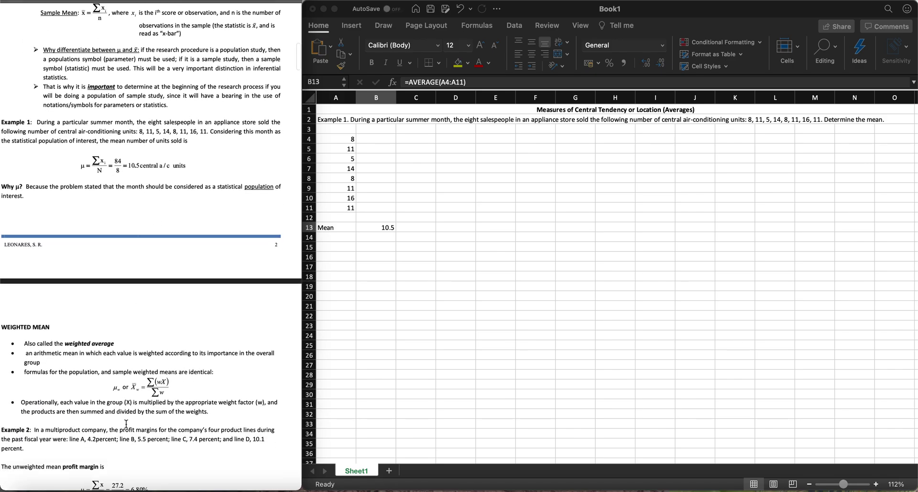
scroll(126, 424, down, 8)
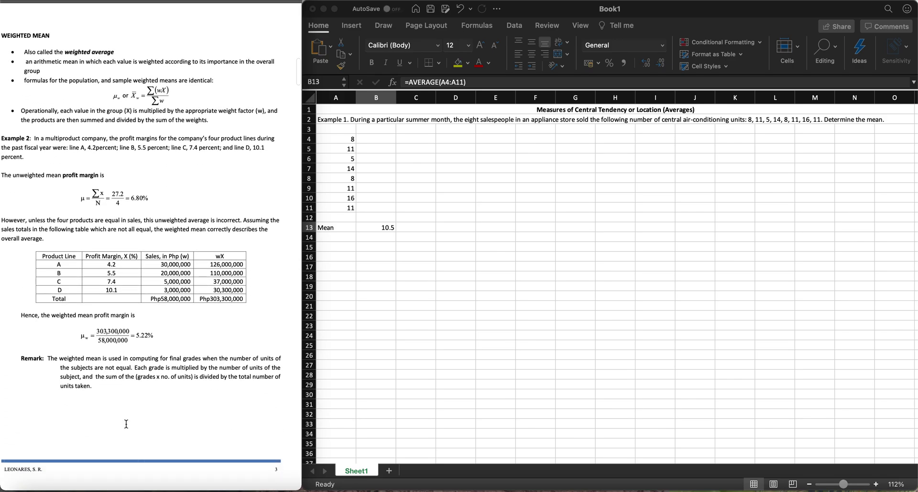
scroll(160, 289, down, 1)
scroll(159, 290, left, 1)
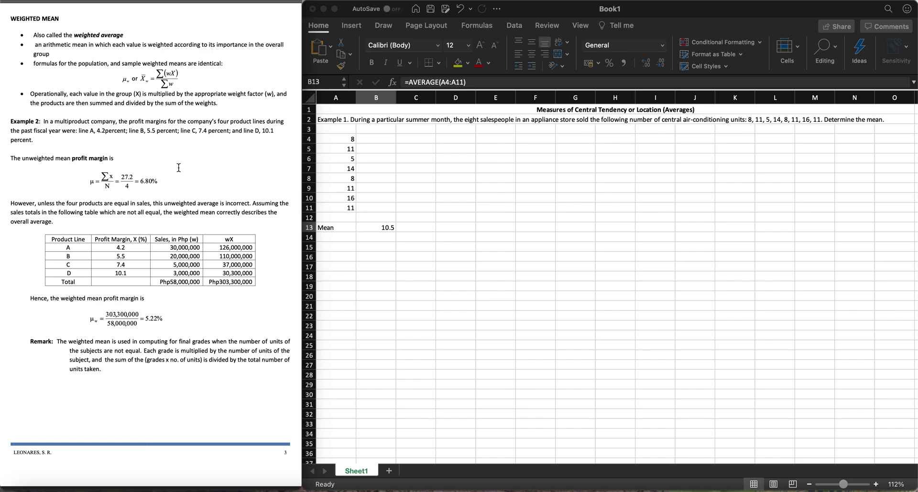
Label cell A15 "Example 2." and enter the profit margins 4.2, 5.5, 7.4 and 10.1 down cells A16 to A19
click(327, 248)
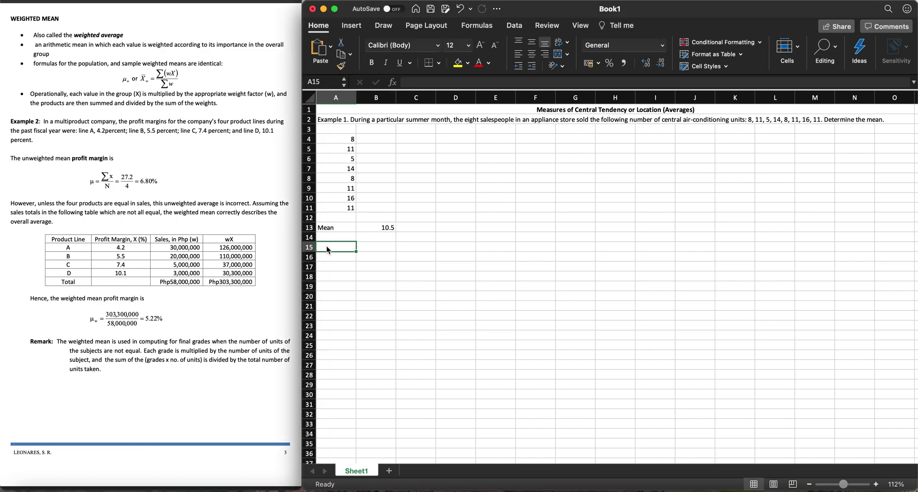
text(Example 2.)
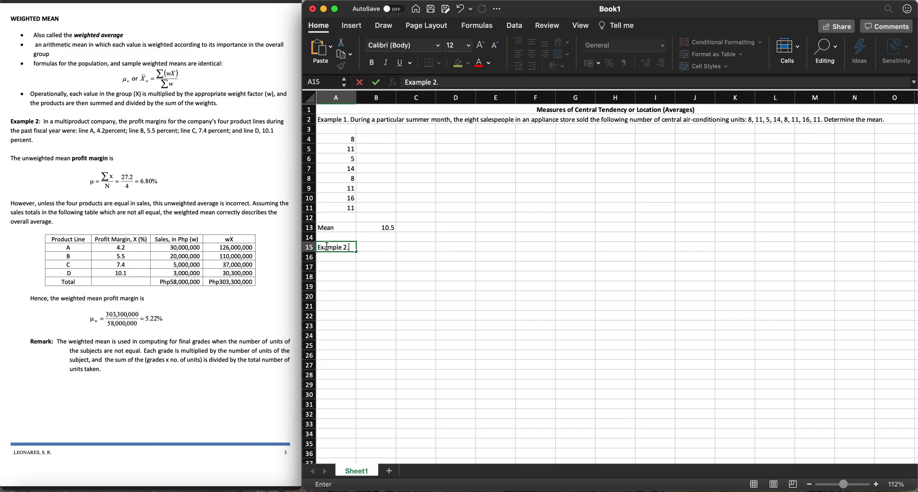
key(Return)
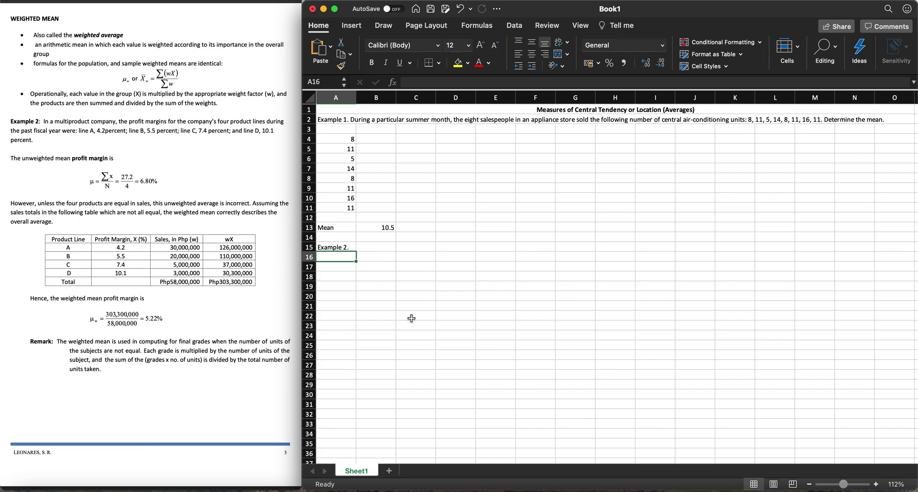
text(4.2)
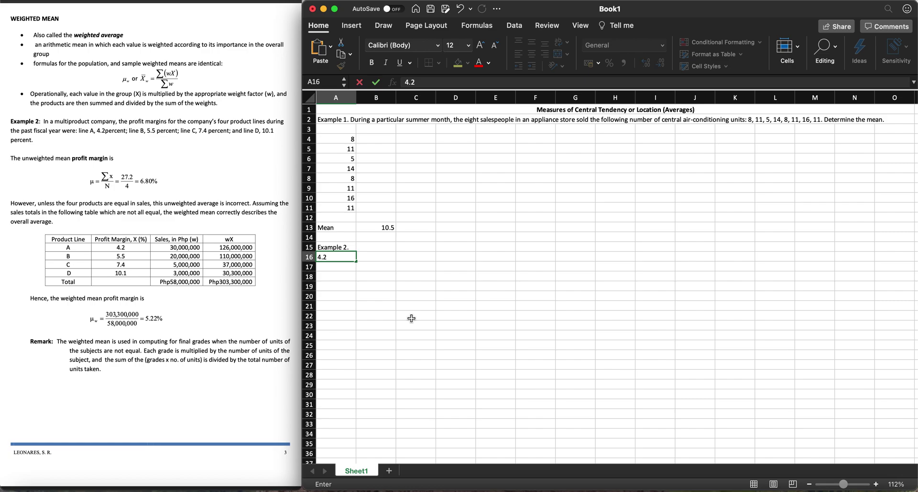
key(Return)
text(5.5)
key(Return)
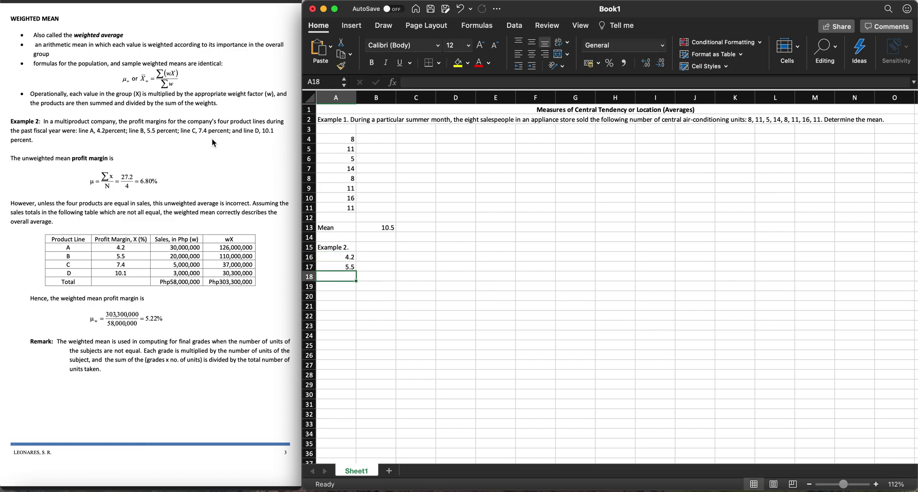
text(7.4)
key(Return)
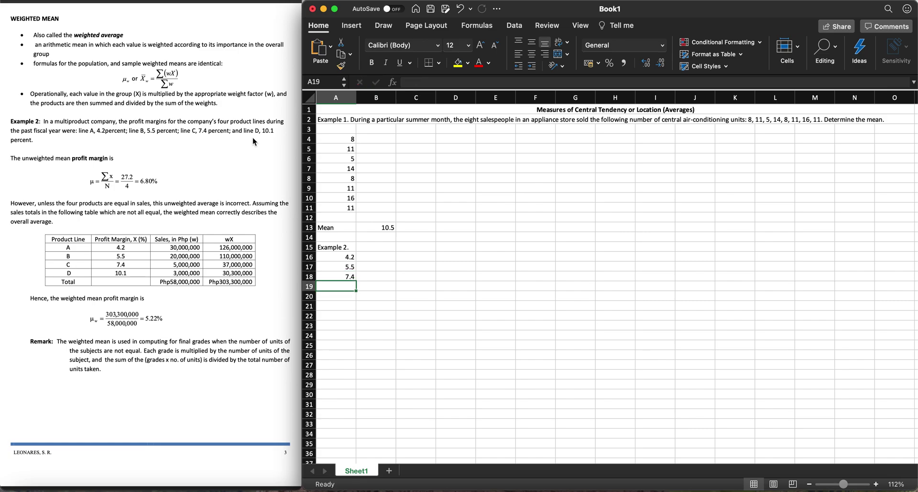
text(10.1)
key(Return)
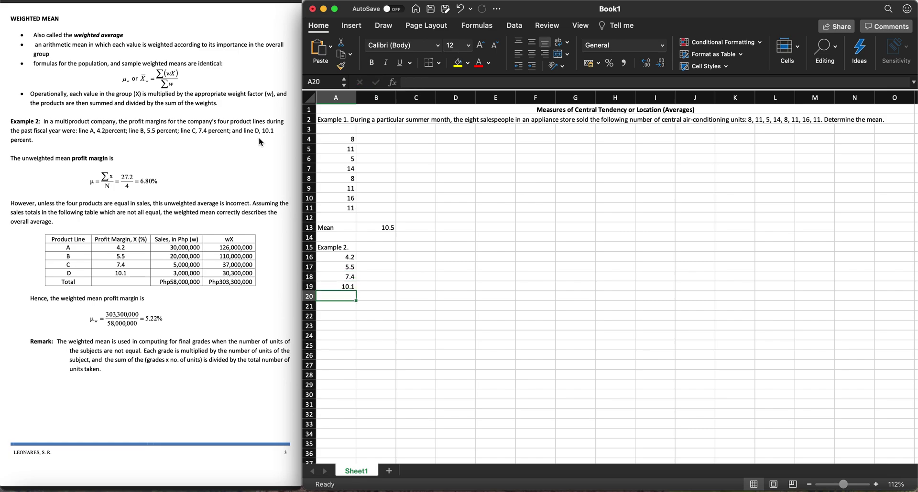
Label cell A21 "Mean" and calculate the unweighted mean of A16:A19 in B21 with the AVERAGE function
click(337, 300)
text(Mean)
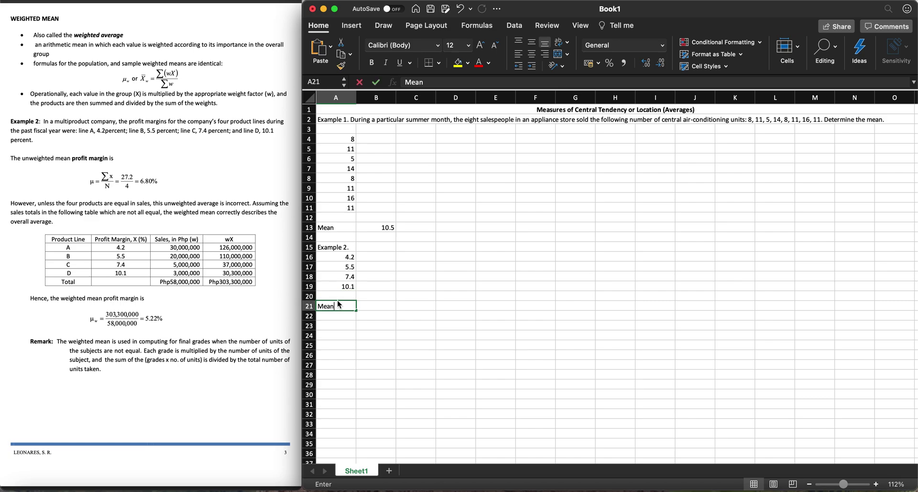
key(Tab)
text(=)
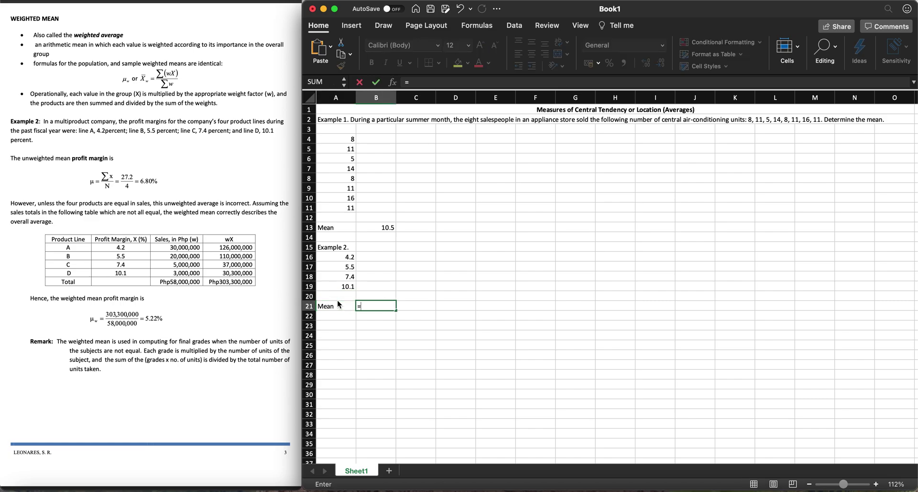
text(average)
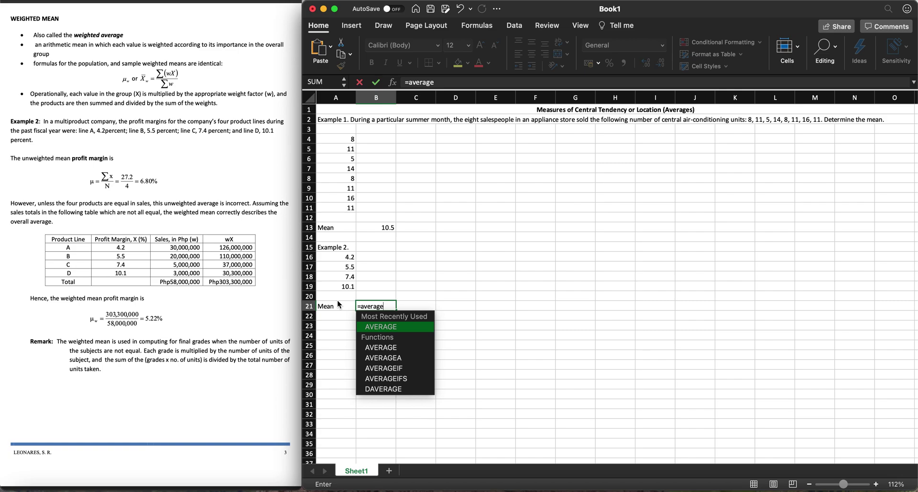
key(BackSpace)
key(BackSpace)
key(BackSpace)
key(BackSpace)
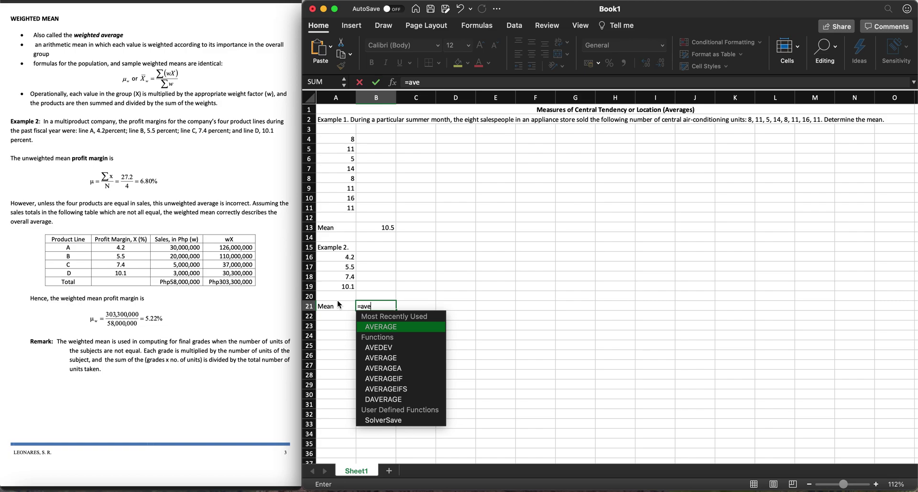
key(Tab)
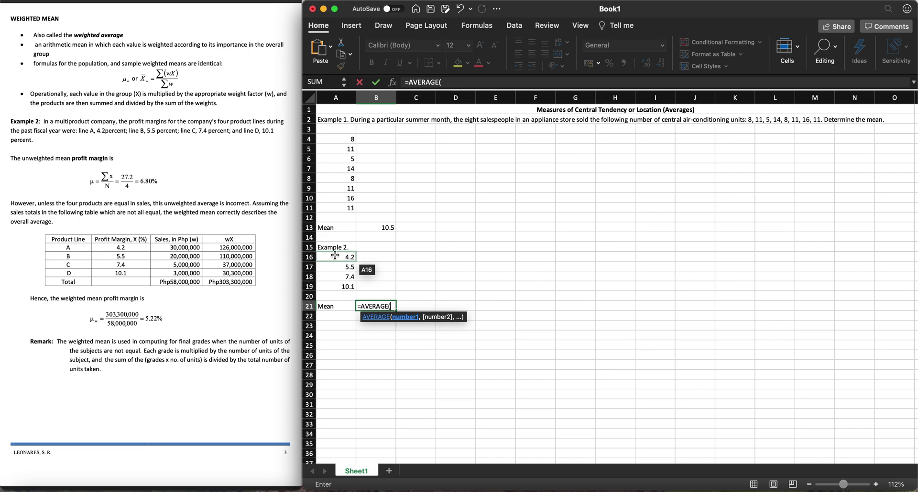
drag(341, 257, 334, 287)
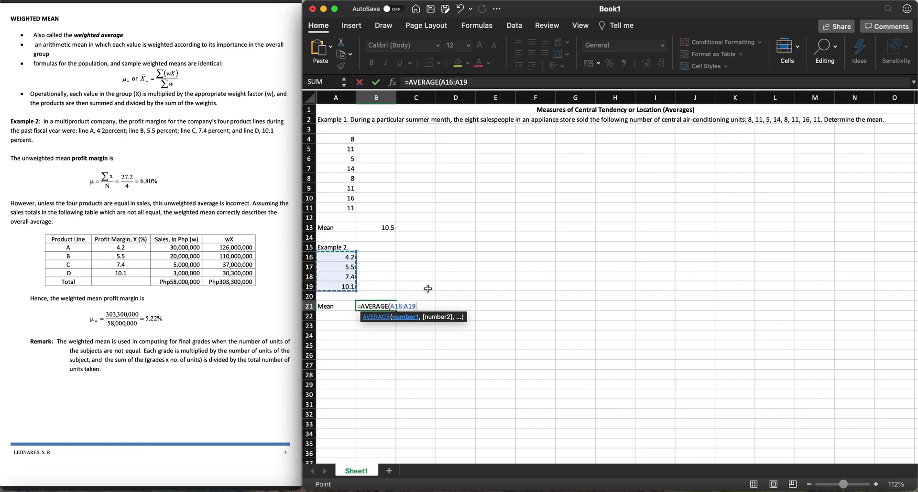
text())
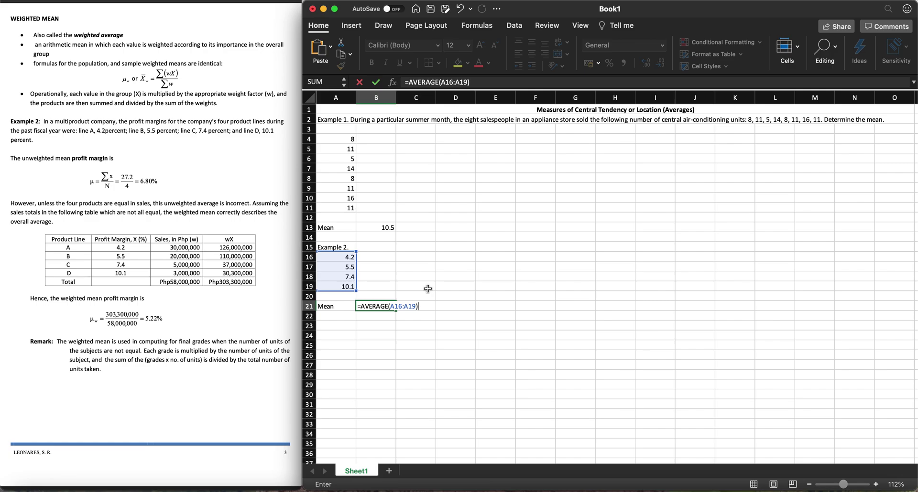
key(Return)
key(Up)
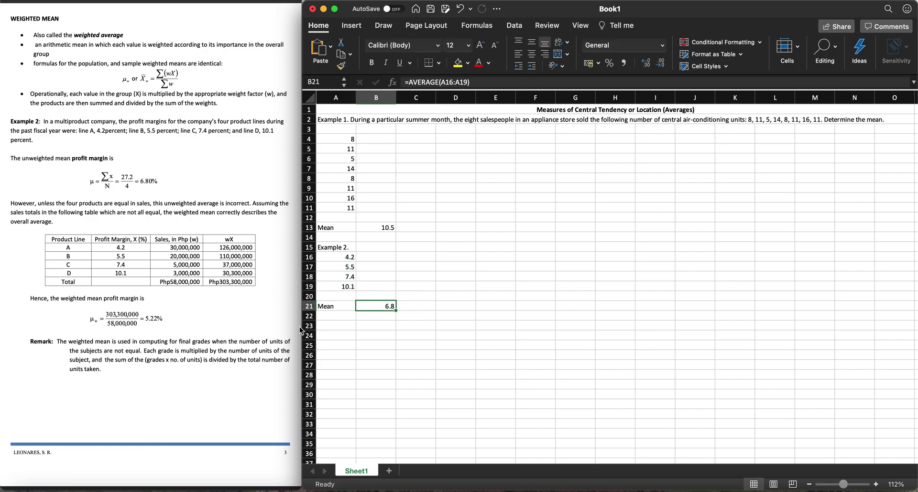
click(352, 257)
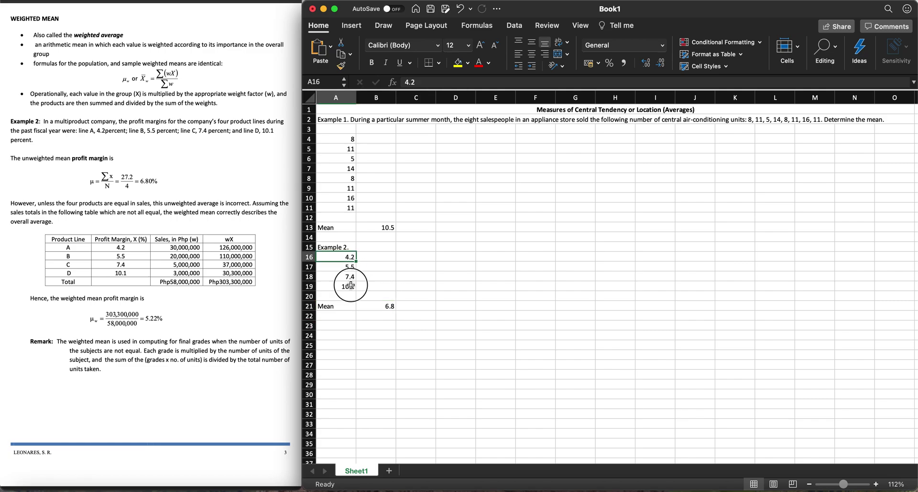
shift+click(350, 285)
click(382, 306)
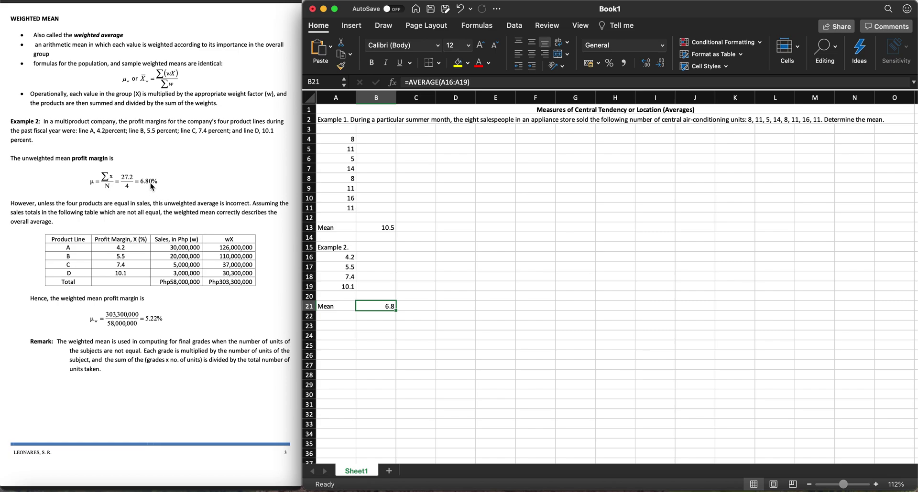
click(350, 308)
click(387, 307)
Insert a blank row at row 16, between the "Example 2." label and the profit margin values
click(348, 257)
click(308, 257)
right_click(309, 257)
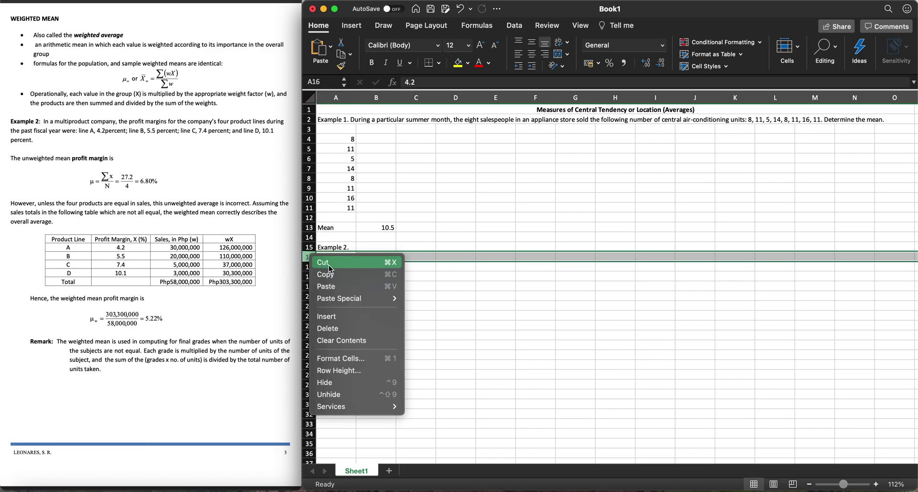
key(Escape)
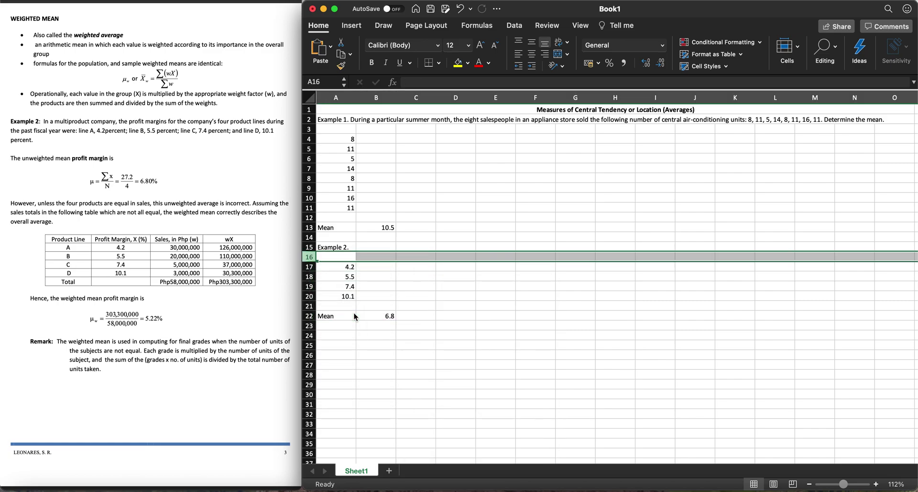
key(super+shift+plus)
click(344, 257)
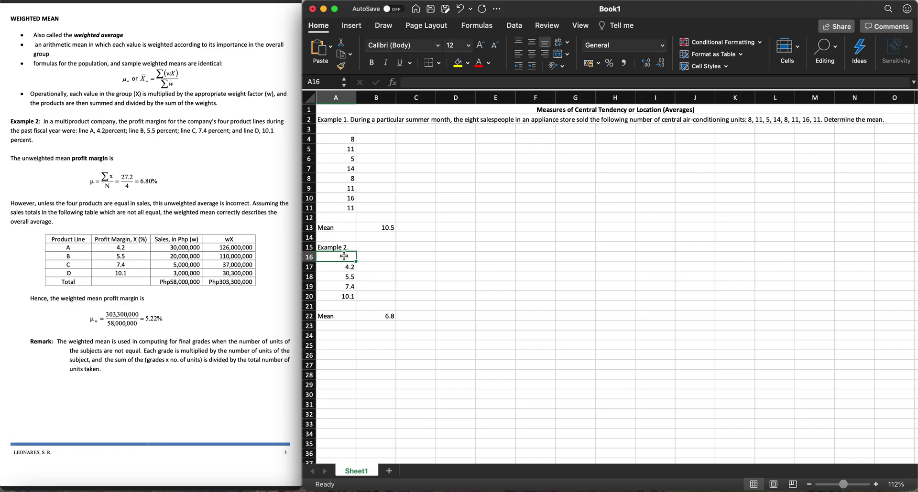
text(Product Line)
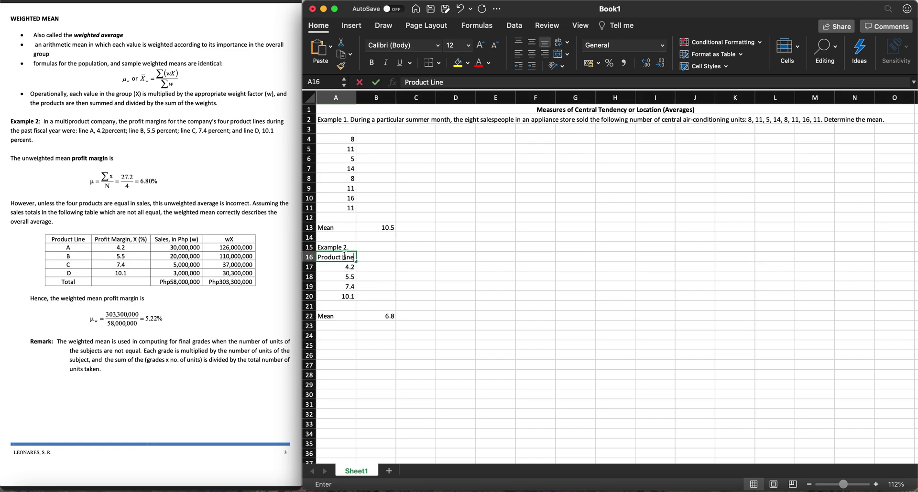
key(Tab)
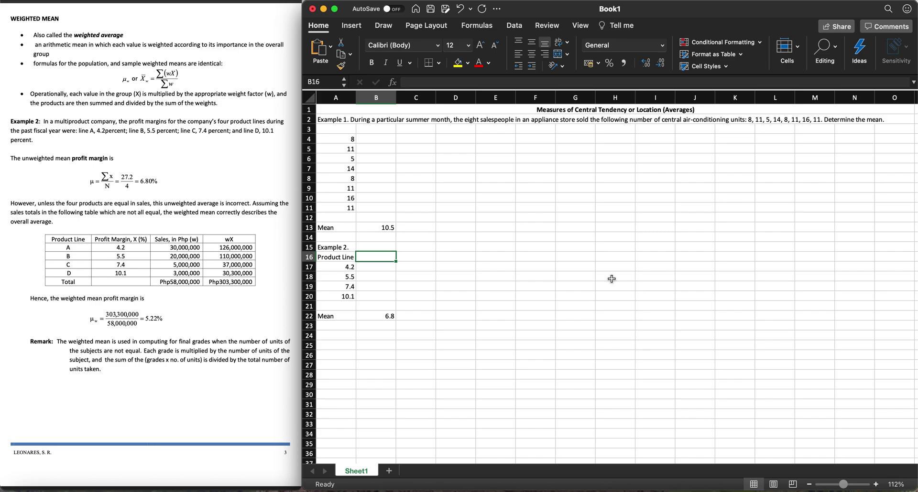
key(Left)
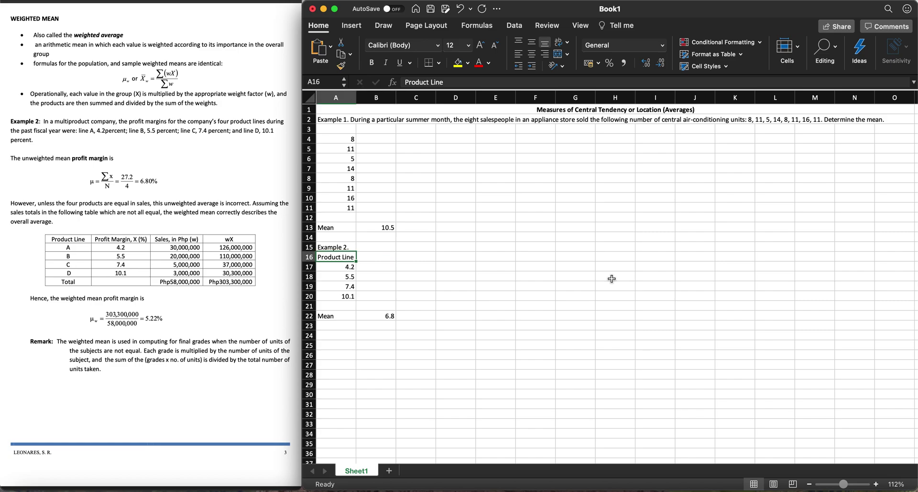
Enter the column headings "Profit Margin" in A16 and "Sales" in B16
text(Profit)
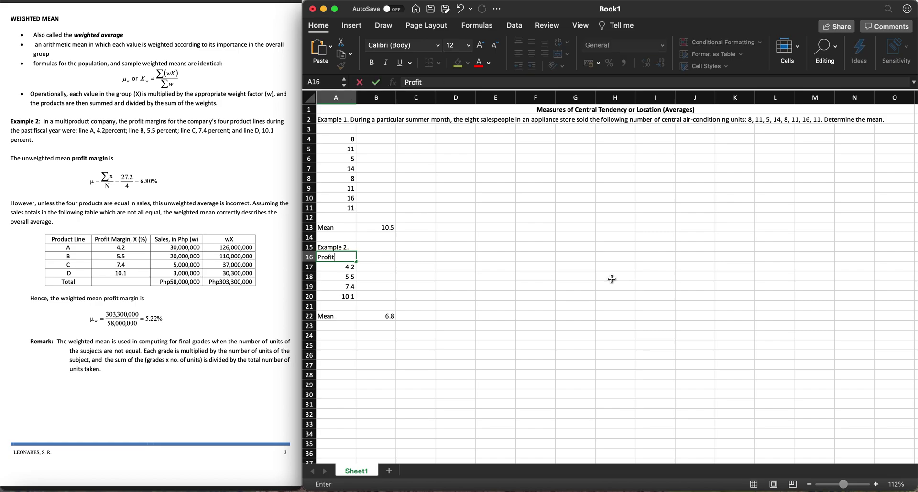
text( Margin)
key(Tab)
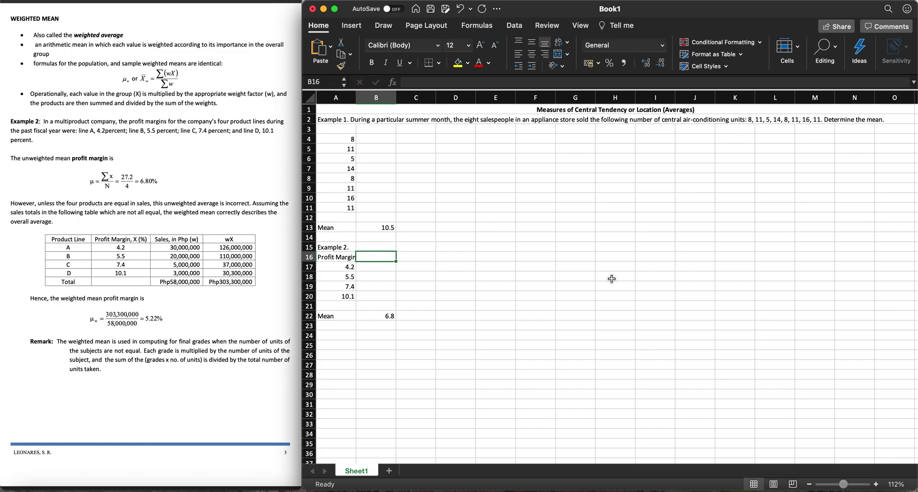
text(Sales)
key(Return)
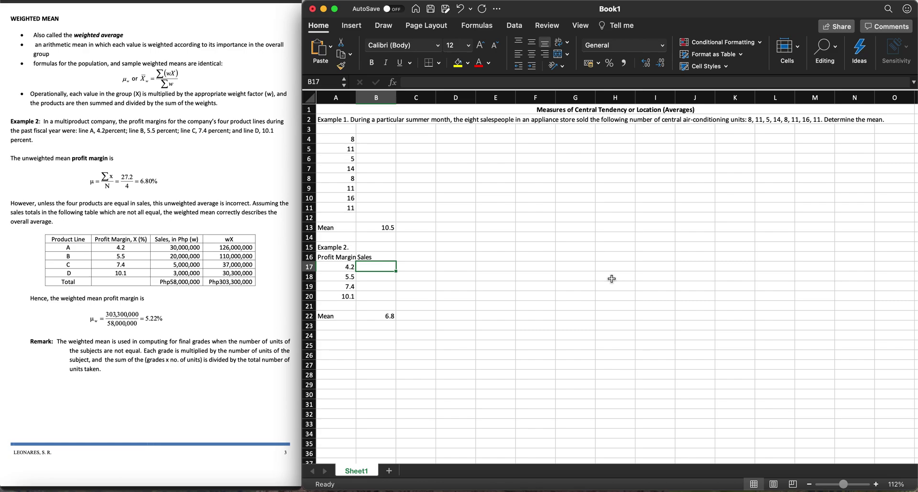
Enter 30000 in B17 and 20000 in B18 under the Sales heading
text(30000)
key(Return)
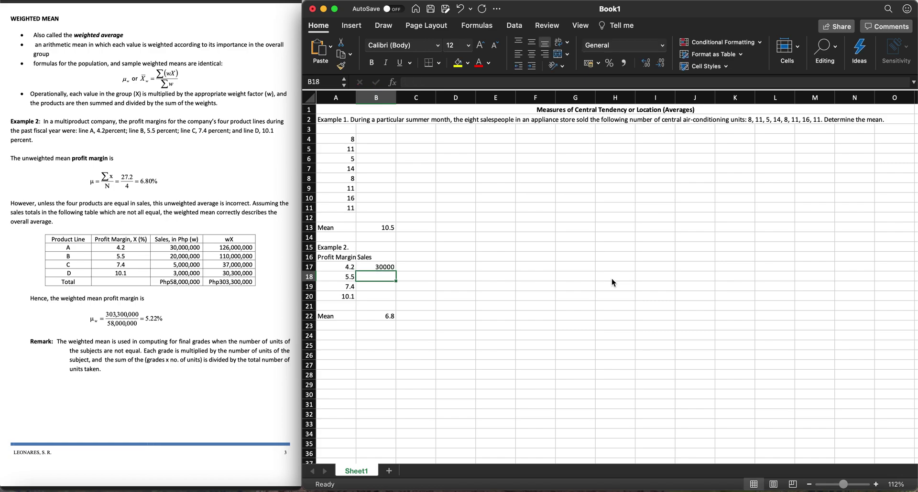
text(20000)
key(Return)
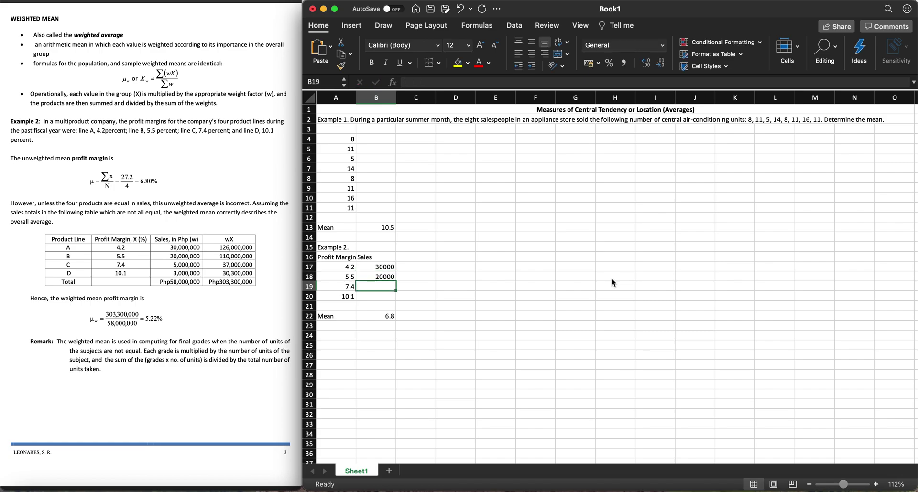
Set the Sales values in B17 to B20 to 30000000, 20000000, 5000000 and 3000000
key(Up)
key(Up)
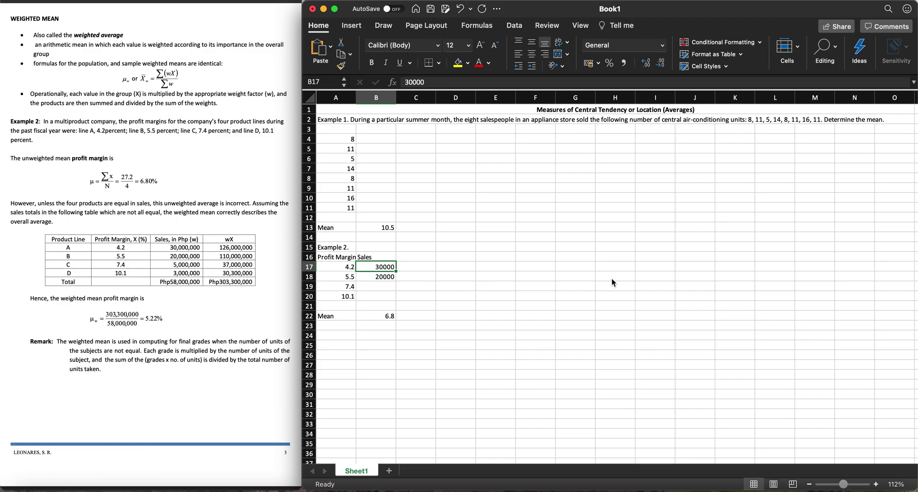
double_click(391, 267)
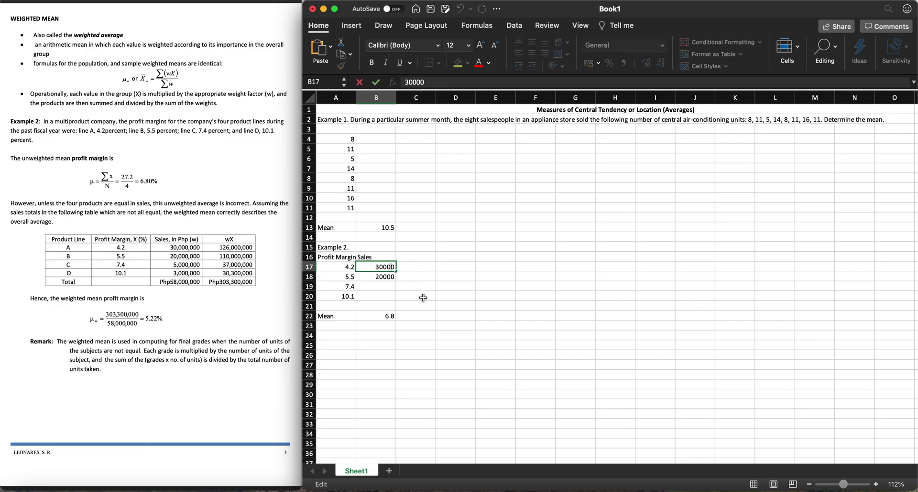
text(000)
key(Return)
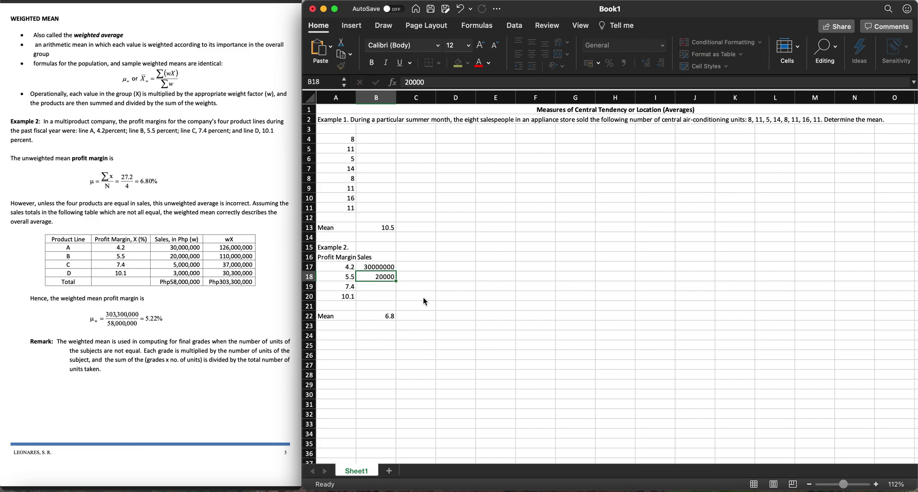
text(20000000)
key(Return)
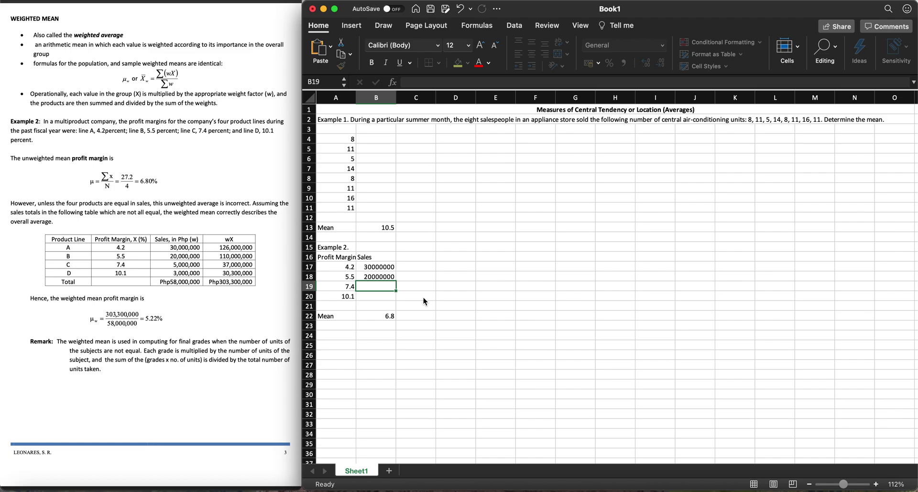
text(5000000)
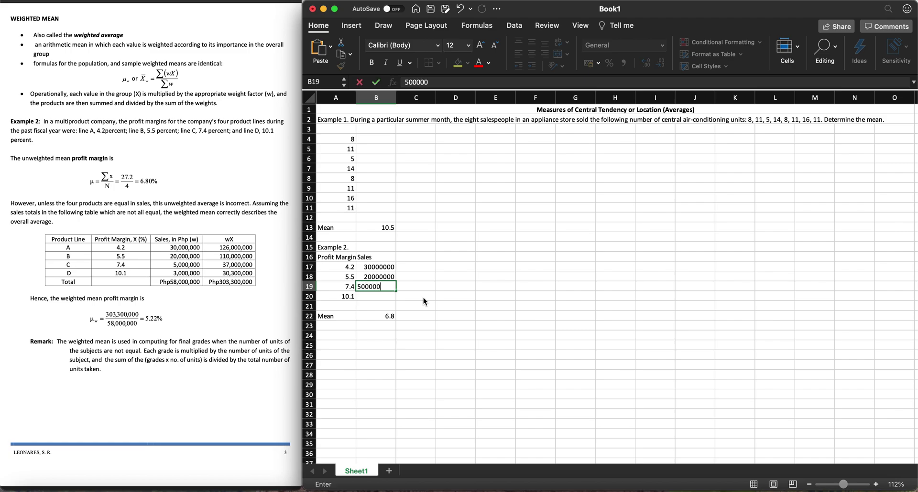
key(Return)
text(3000000)
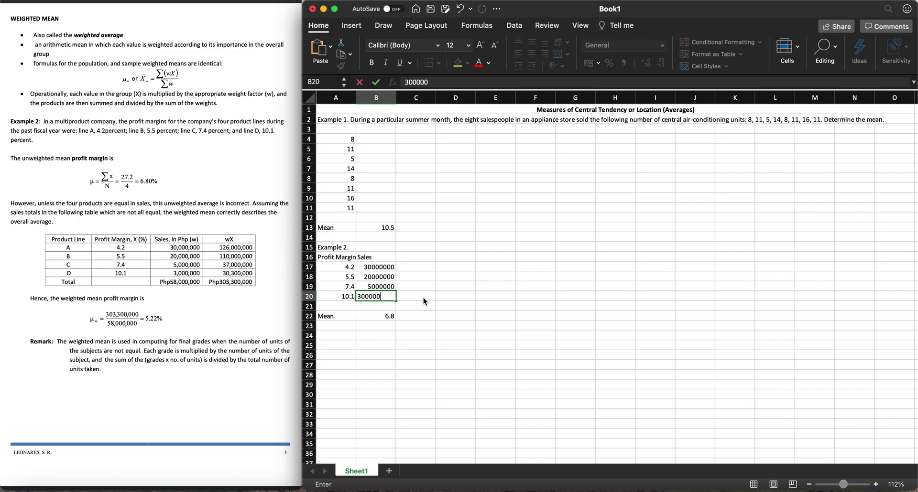
click(423, 297)
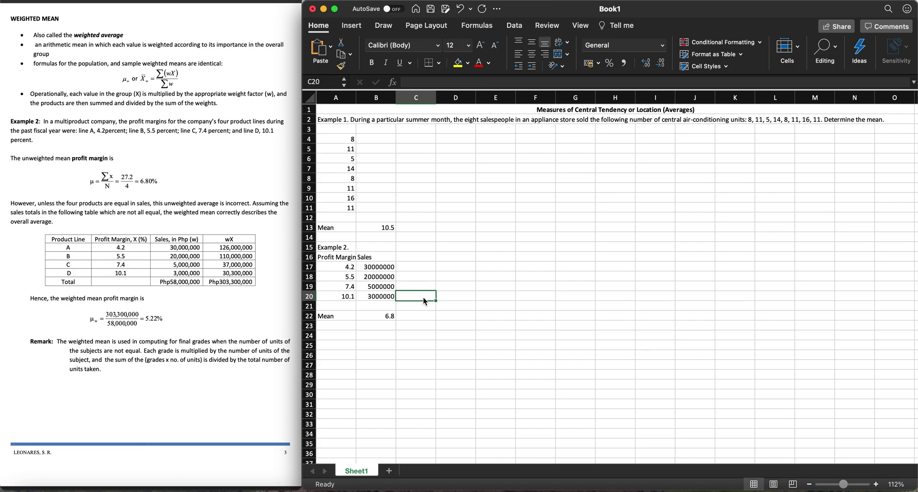
Move the unweighted mean formula of Example 2 from B22 to A23, beneath the Mean label
key(Left)
key(Down)
key(Down)
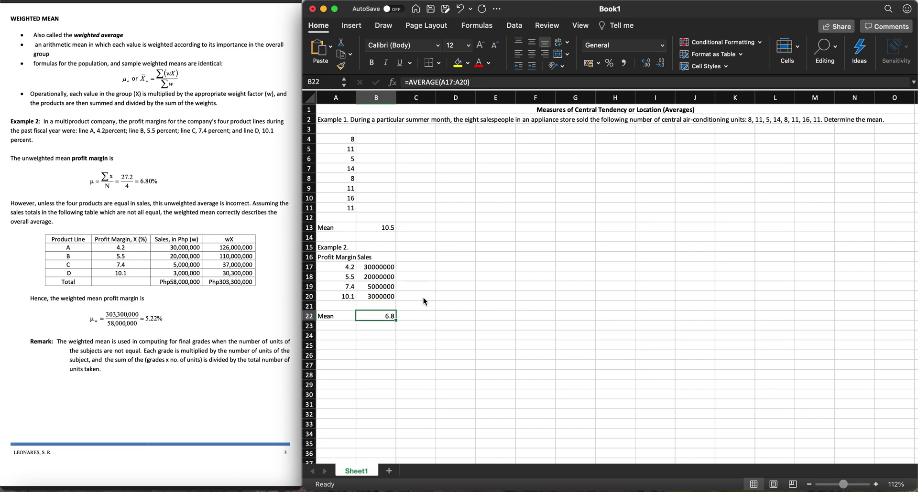
key(cmd+x)
key(Left)
key(Down)
key(cmd+v)
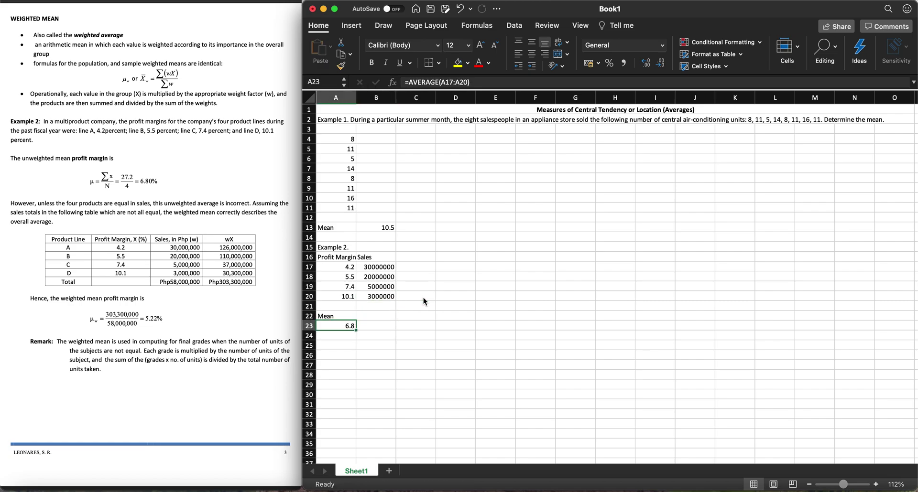
Enter the column heading "wX" in C16, next to the Sales heading
key(Up)
key(Right)
key(Up)
key(Up)
key(Right)
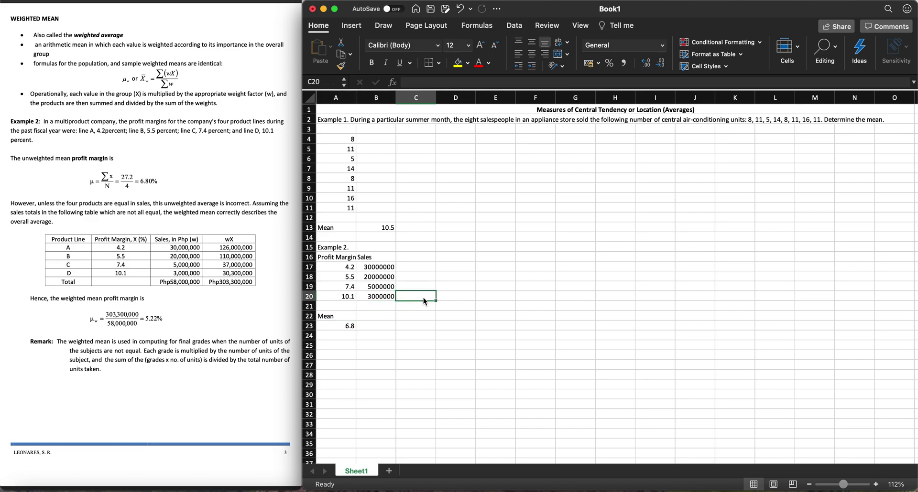
key(Up)
key(Up)
key(Up)
key(Up)
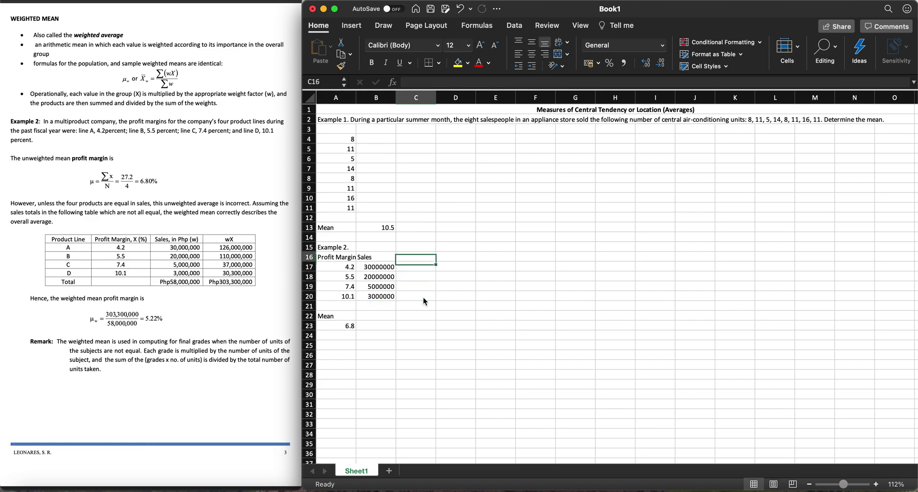
key(Down)
key(Left)
key(Left)
key(Right)
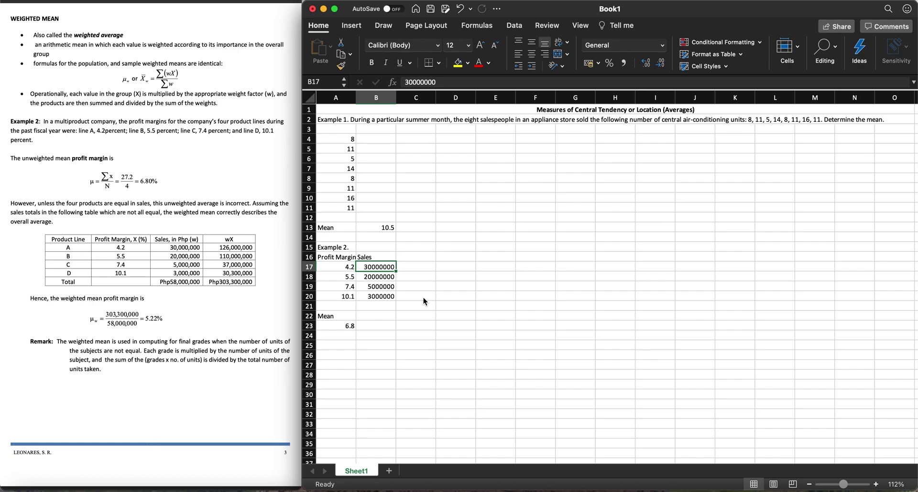
key(Right)
key(Up)
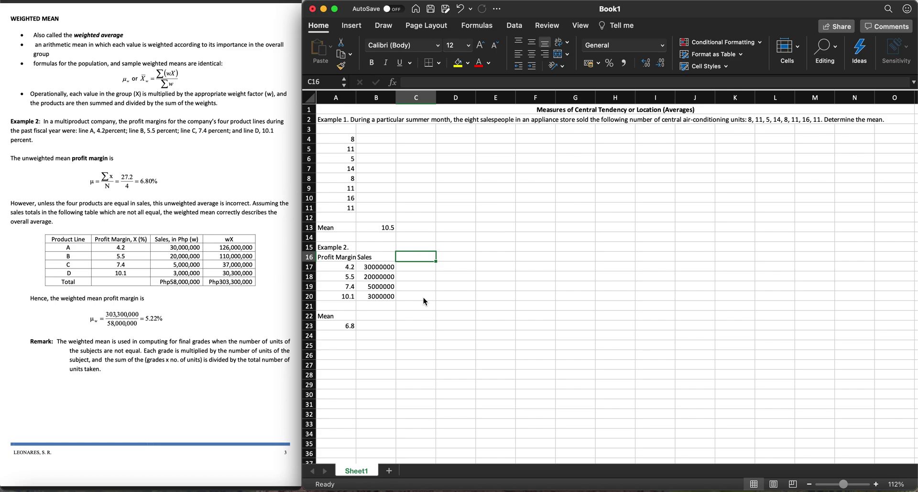
text(w)
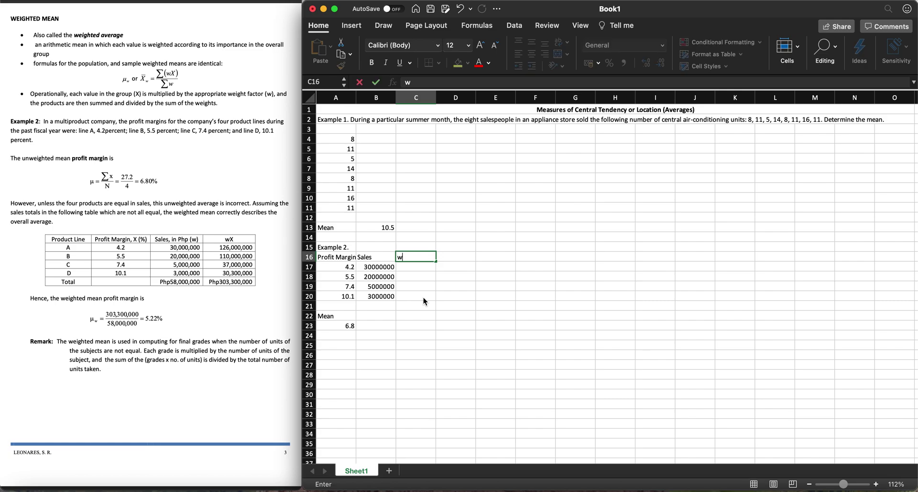
text(X)
key(Return)
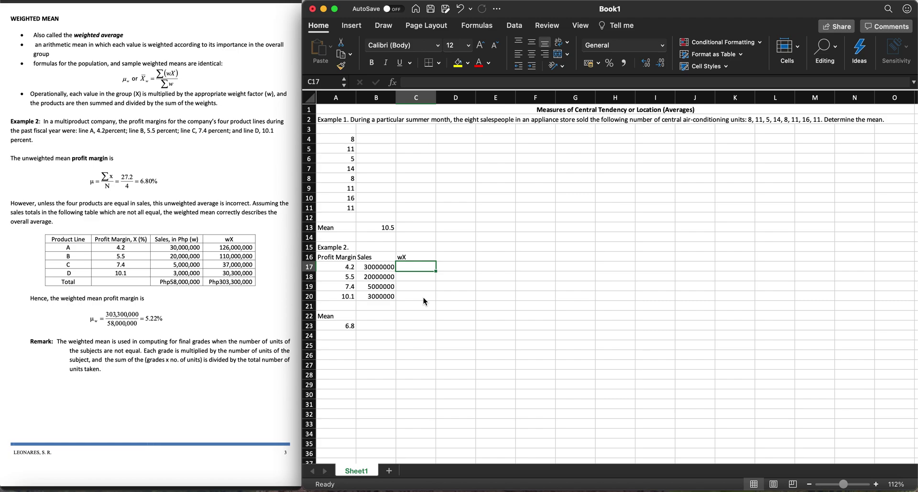
Enter the formula =A17*B17 in C17 to multiply the first profit margin by its sales
text(=)
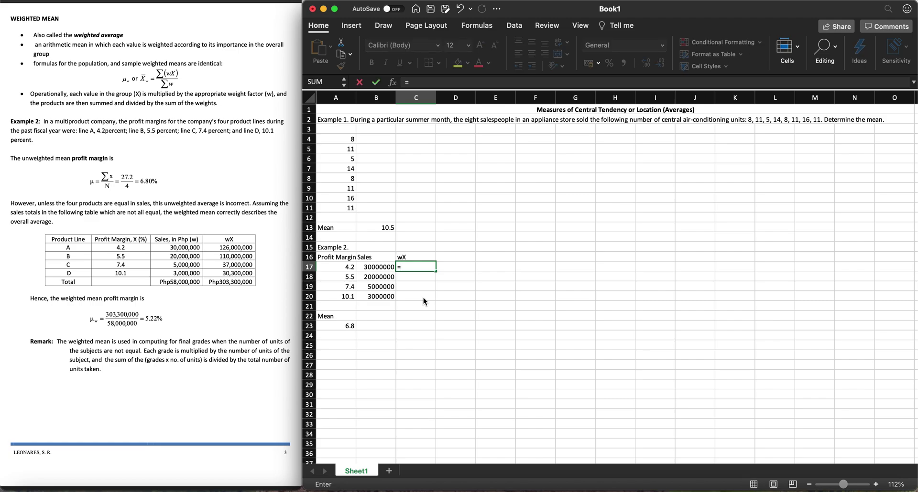
text(*)
click(372, 266)
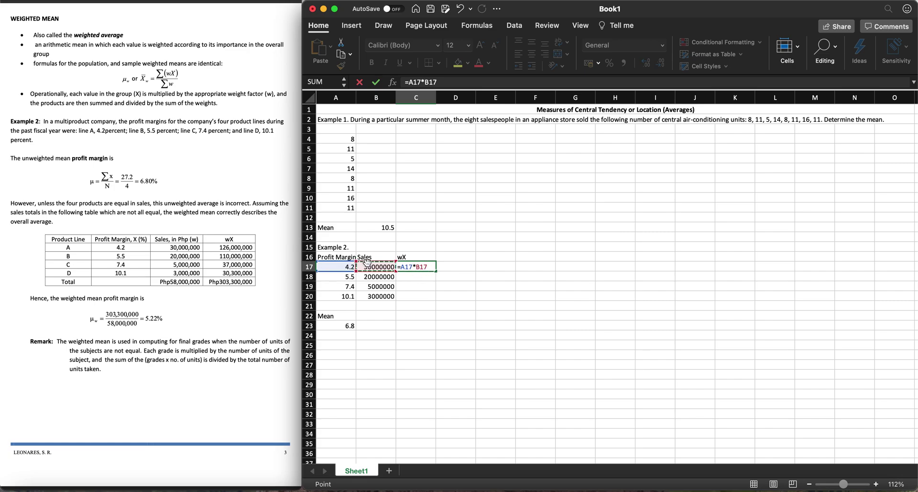
key(Return)
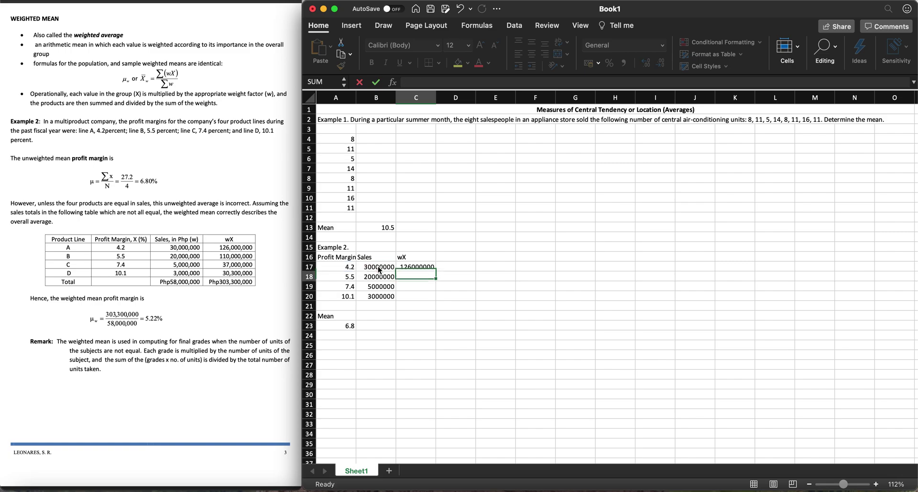
Copy the wX product formula from C17 down through C20 for the remaining product lines
click(404, 267)
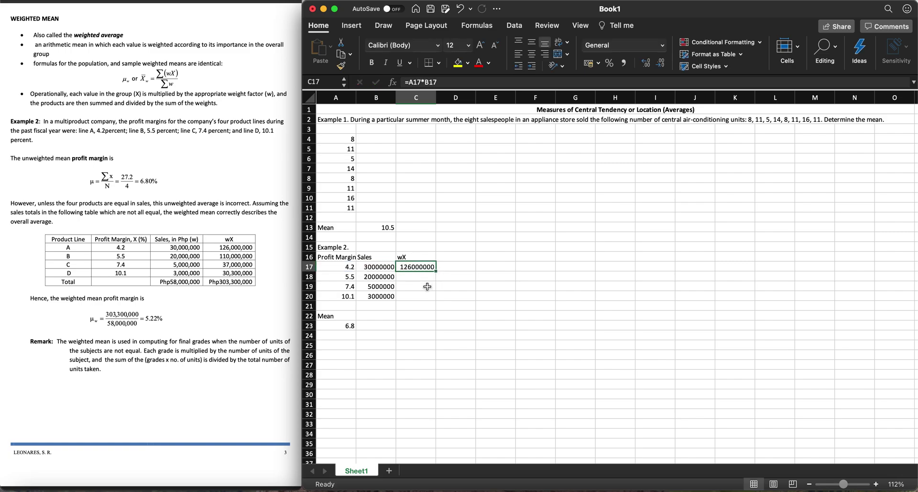
key(super+c)
key(Down)
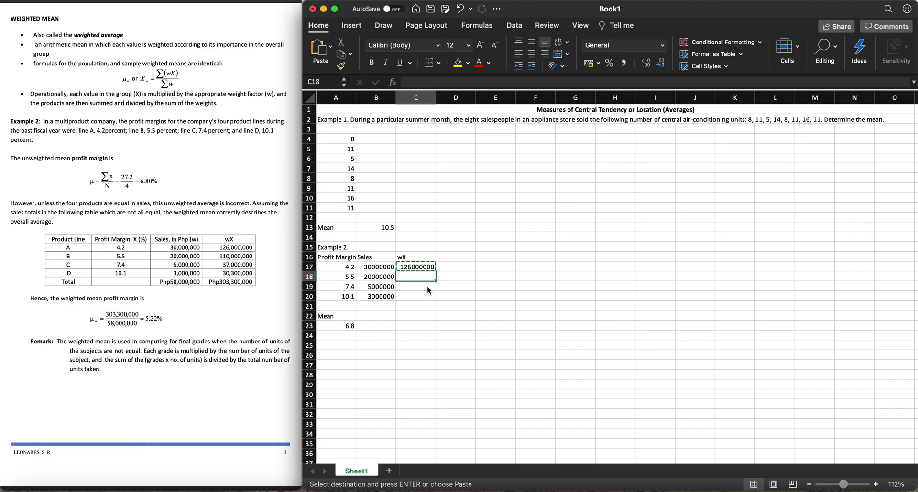
key(super+v)
key(Down)
key(super+c)
key(Up)
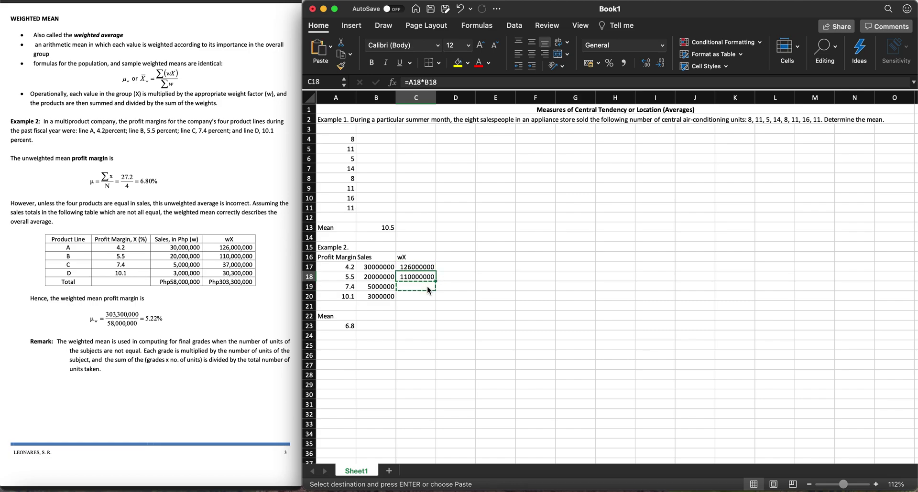
key(Down)
key(super+v)
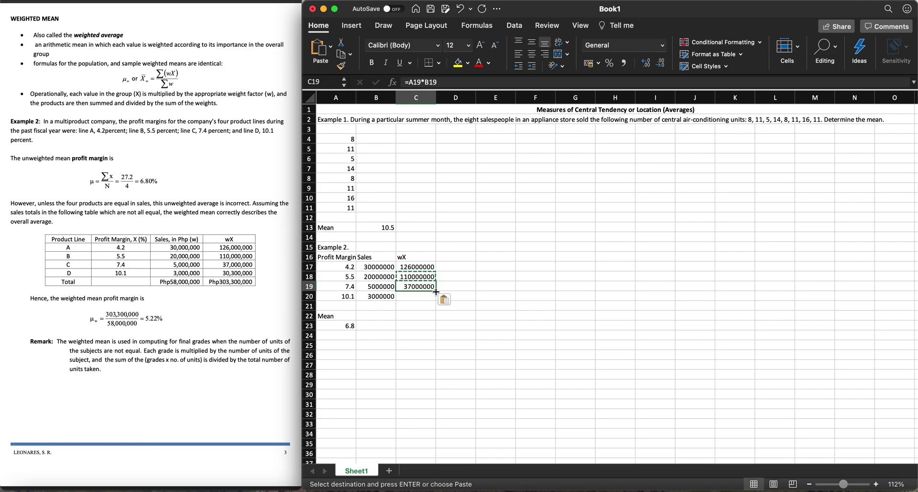
drag(436, 291, 435, 301)
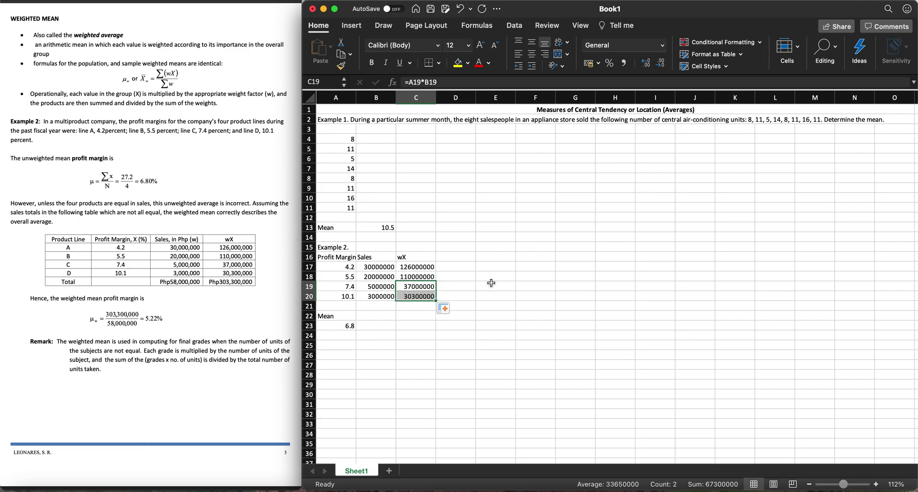
Total the Sales column in B21 with =SUM(B17:B20)
click(401, 308)
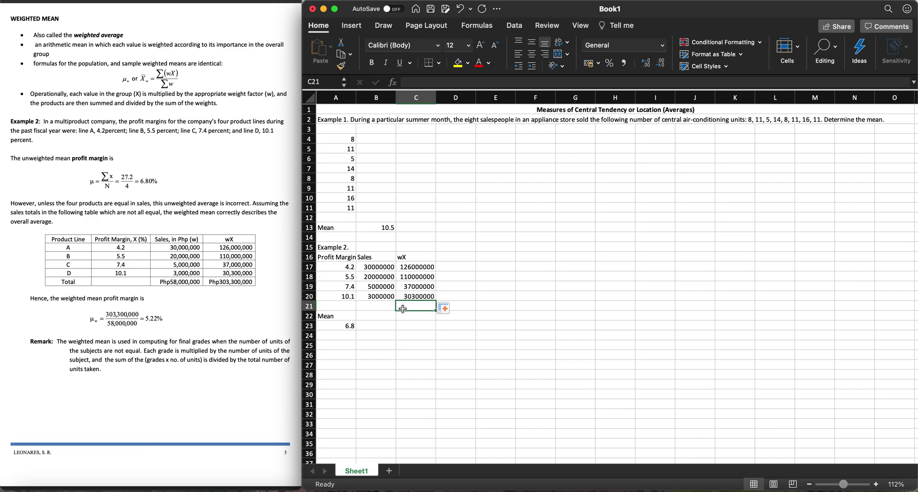
click(388, 306)
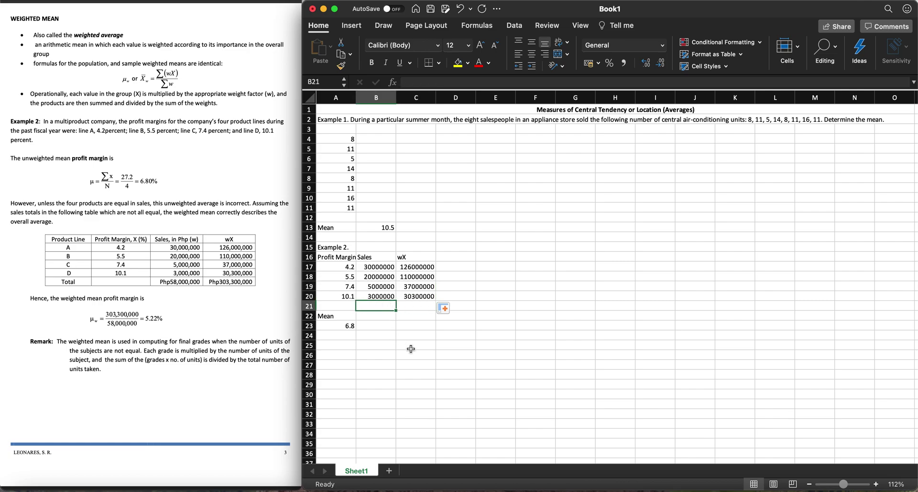
text(=sum)
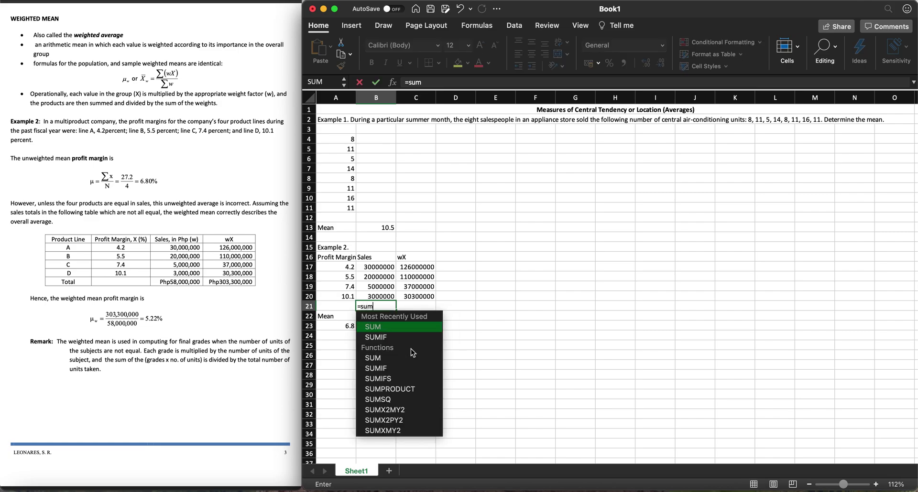
text((()
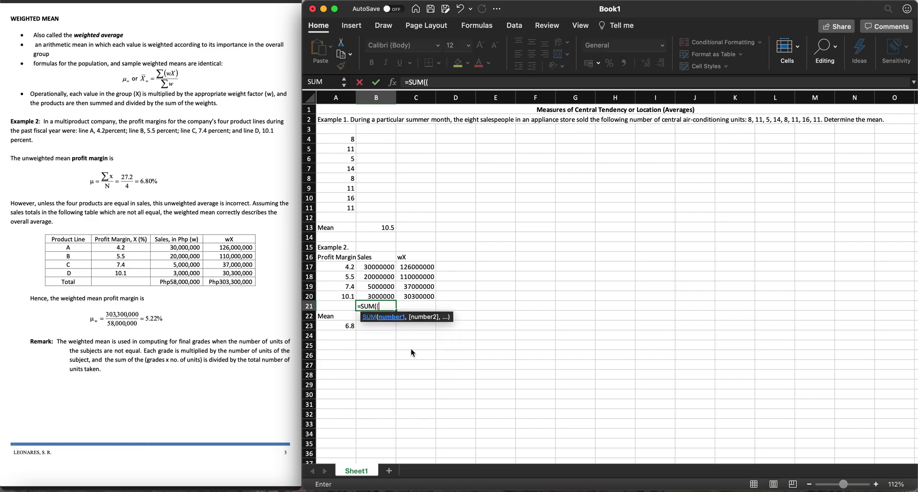
key(BackSpace)
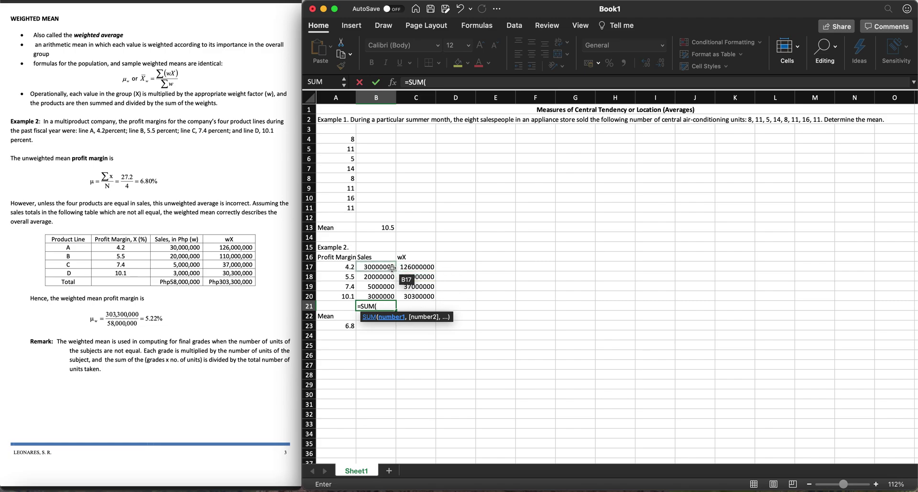
drag(384, 266, 391, 293)
text())
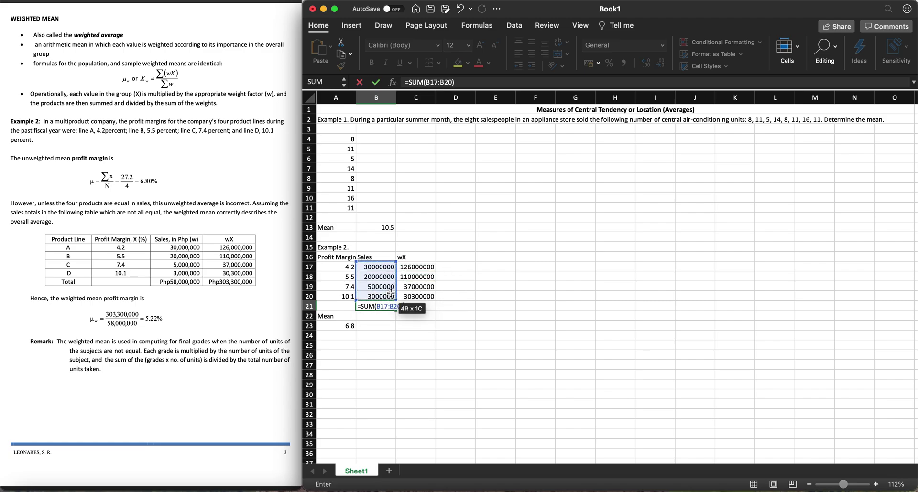
key(Return)
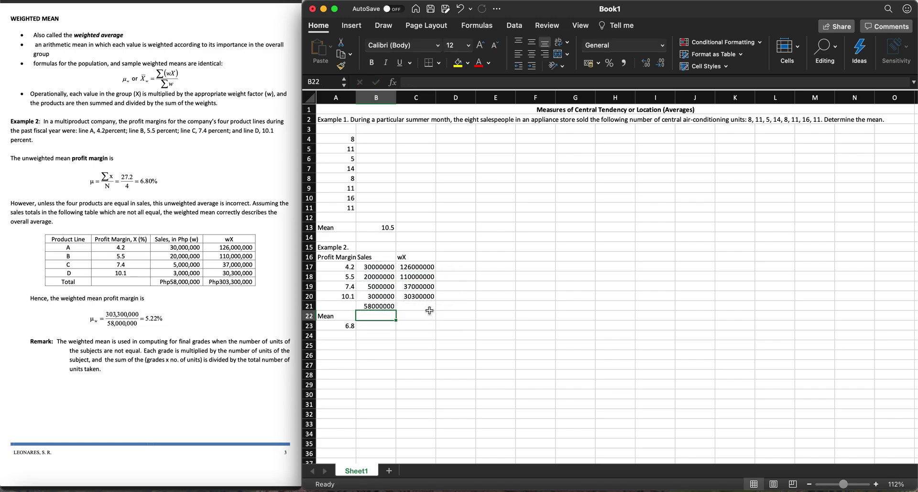
Total the wX column in C21 with =SUM(C17:C20)
click(428, 308)
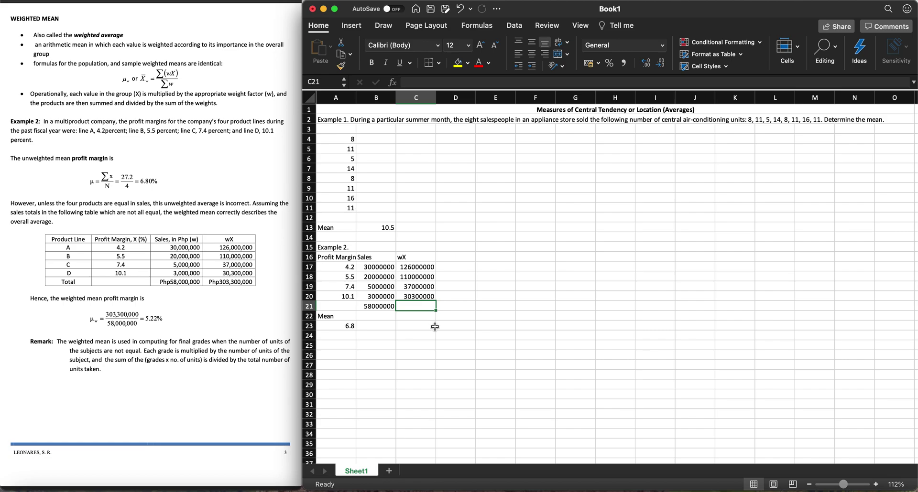
text(=SUM(()
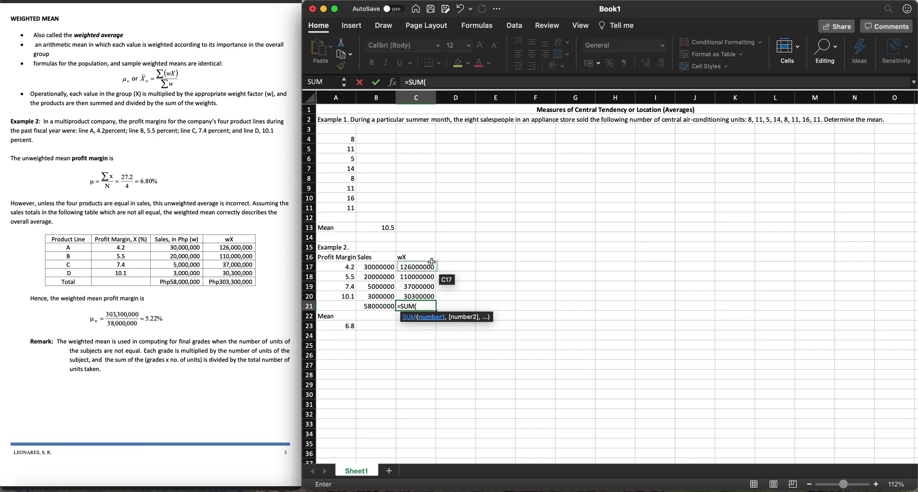
drag(419, 267, 429, 296)
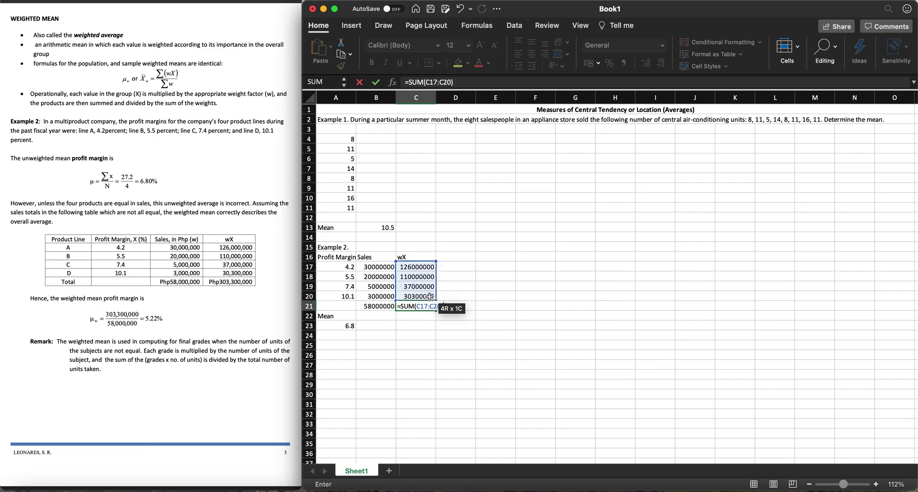
key(Return)
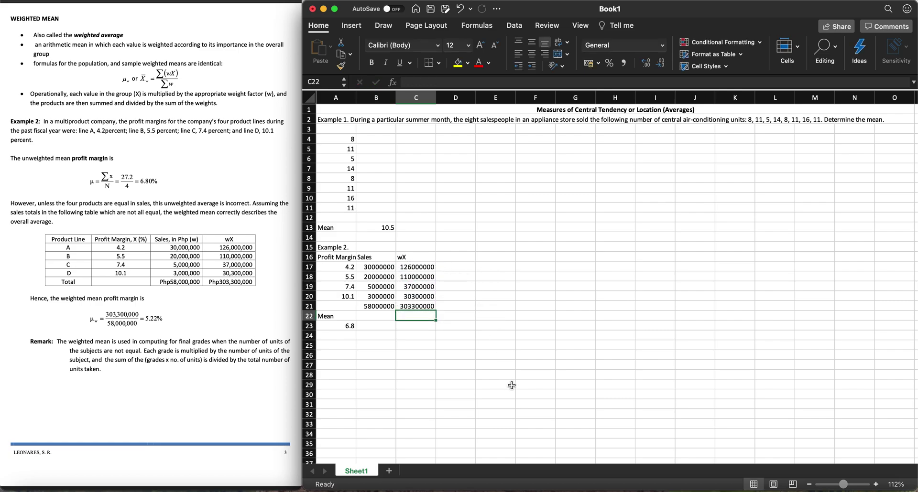
Compute the weighted mean in C23 by dividing the wX total by the sales total, =C21/B21
click(415, 327)
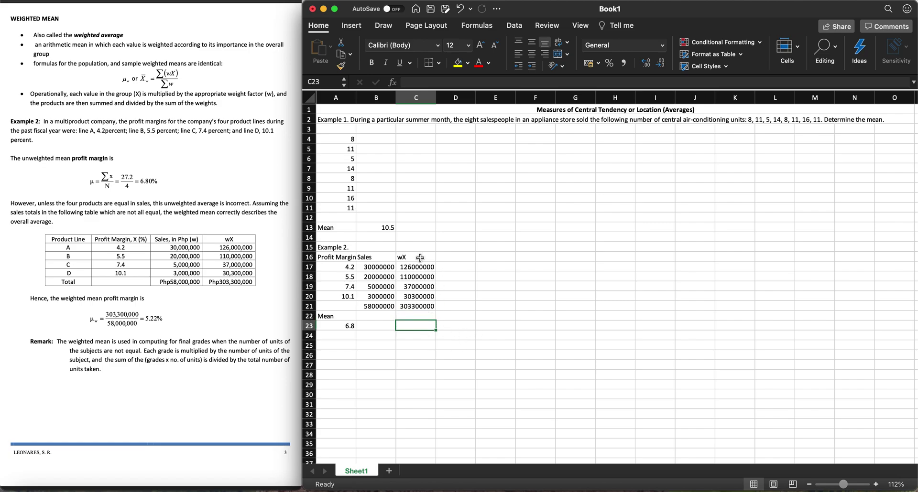
drag(416, 267, 417, 299)
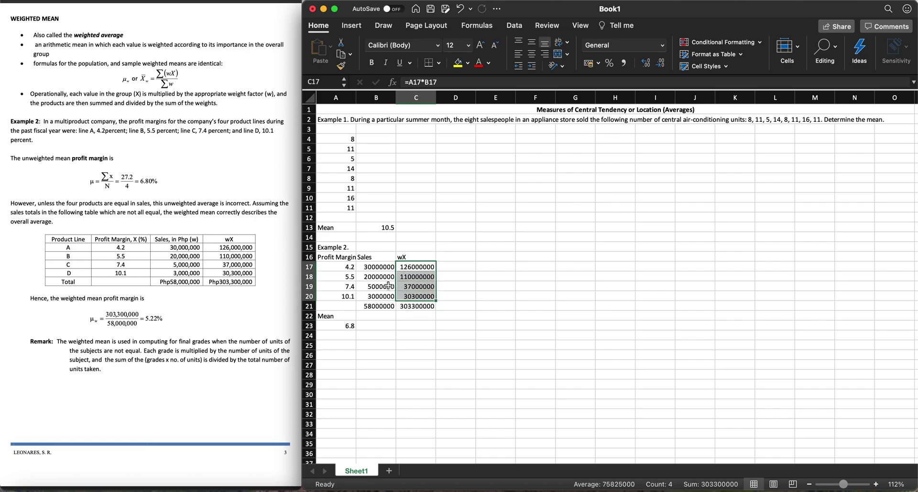
click(407, 325)
text(=)
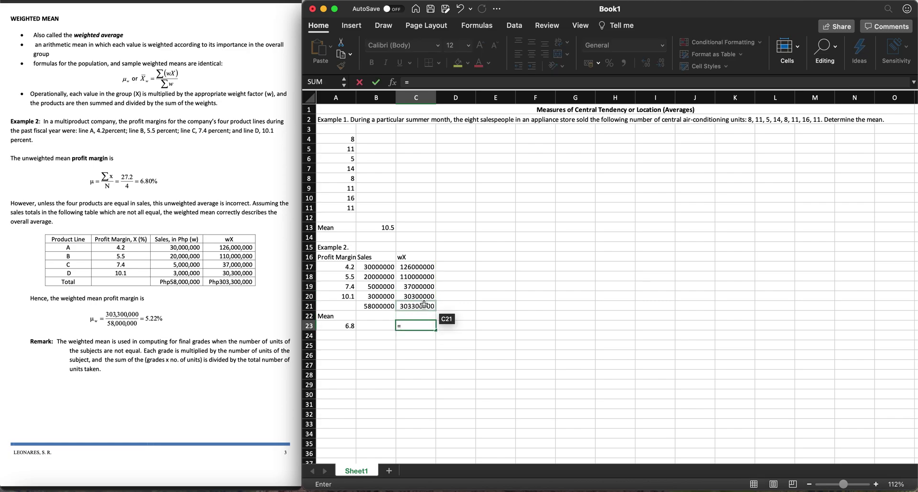
click(421, 306)
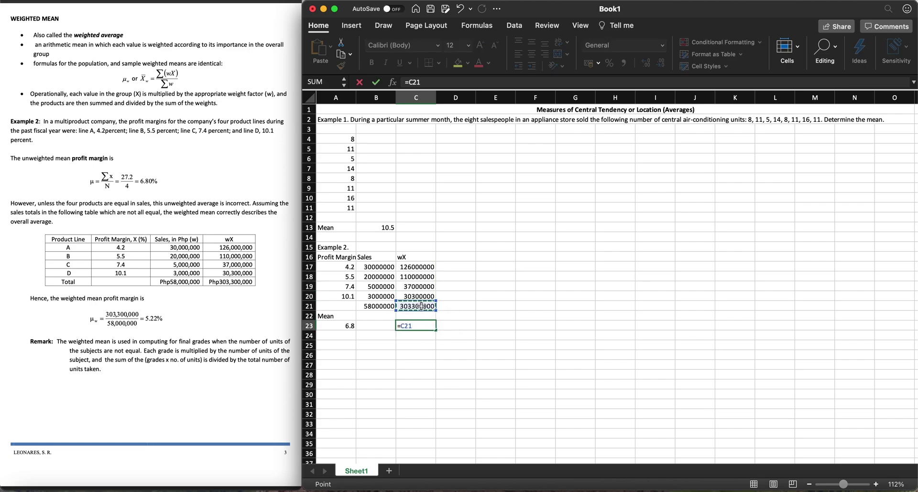
text(/)
click(381, 308)
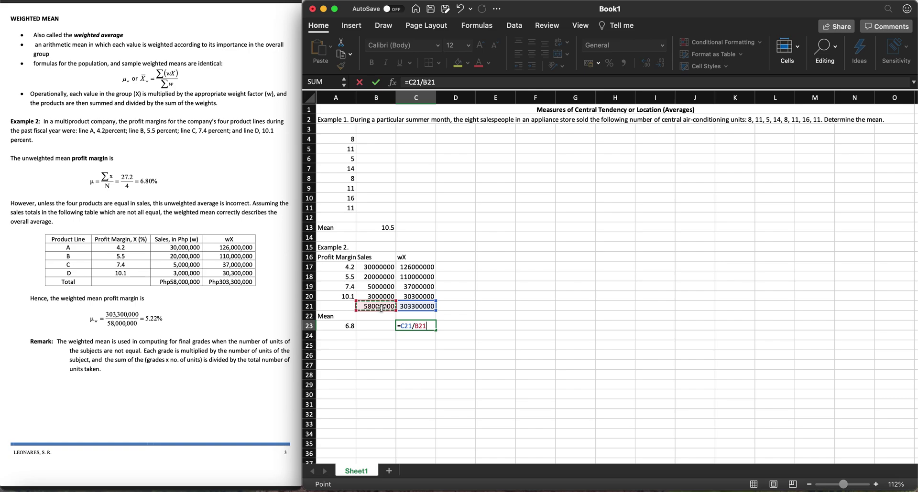
key(Return)
key(Up)
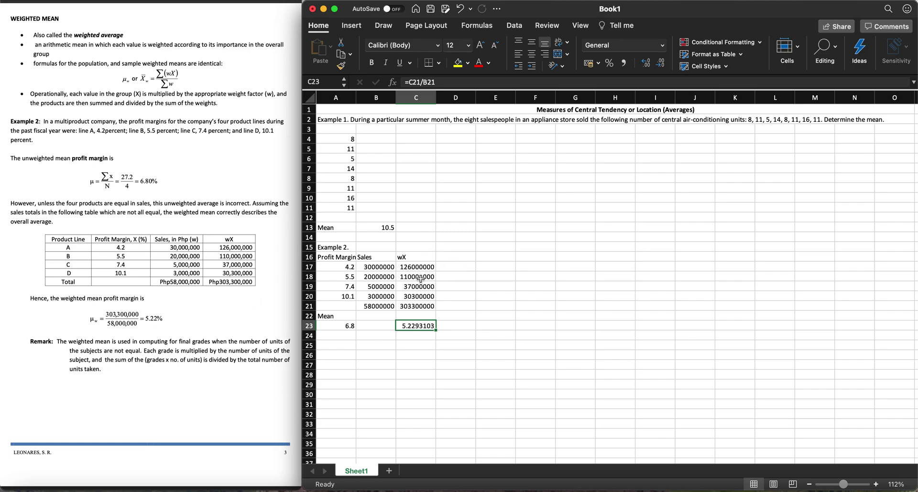
Label the totals row by entering "TOTAL" in A21
click(353, 304)
text(TOTAL)
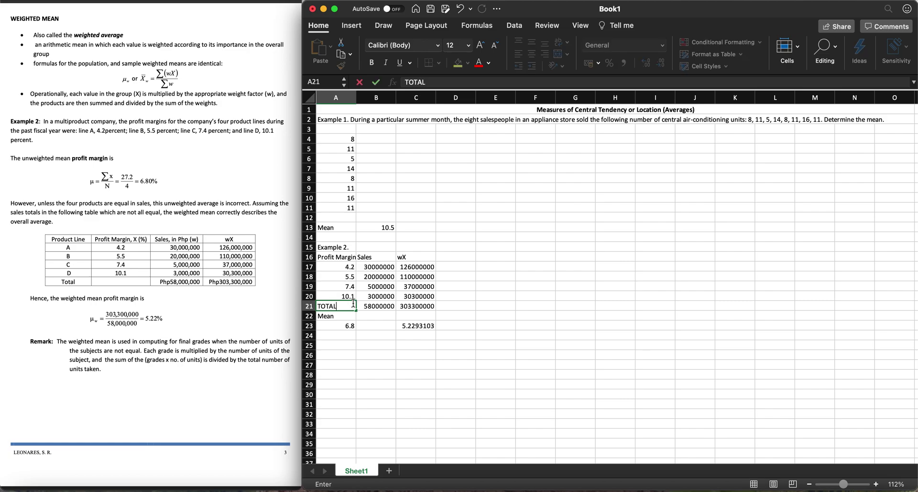
key(Return)
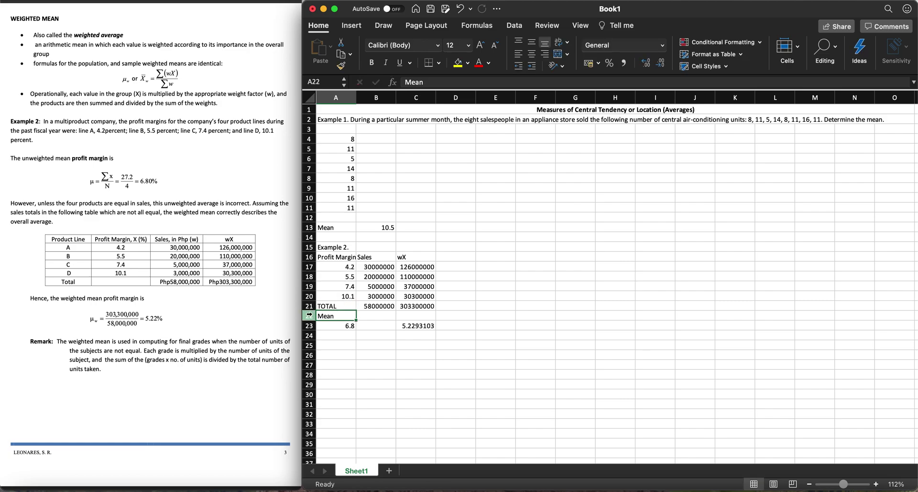
drag(308, 310, 309, 309)
click(309, 306)
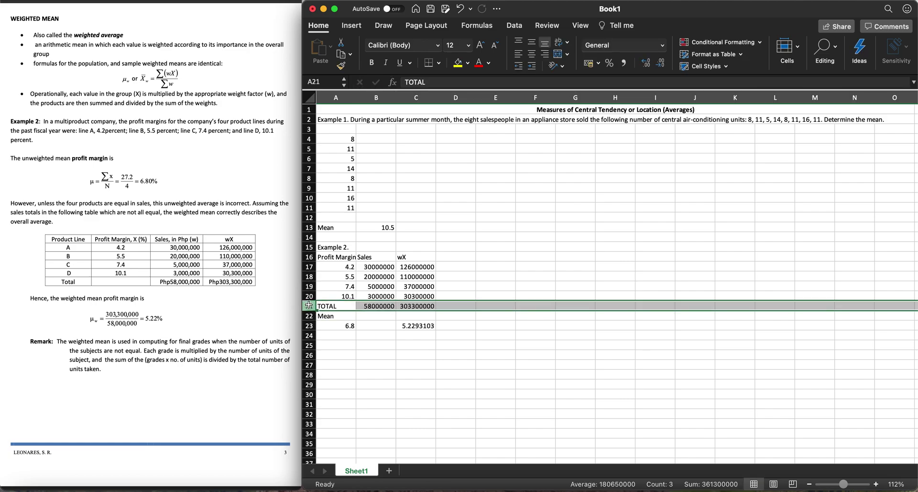
right_click(309, 306)
click(345, 365)
key(super+z)
Insert a blank row above row 22 to separate the TOTAL row from the Mean label
right_click(308, 315)
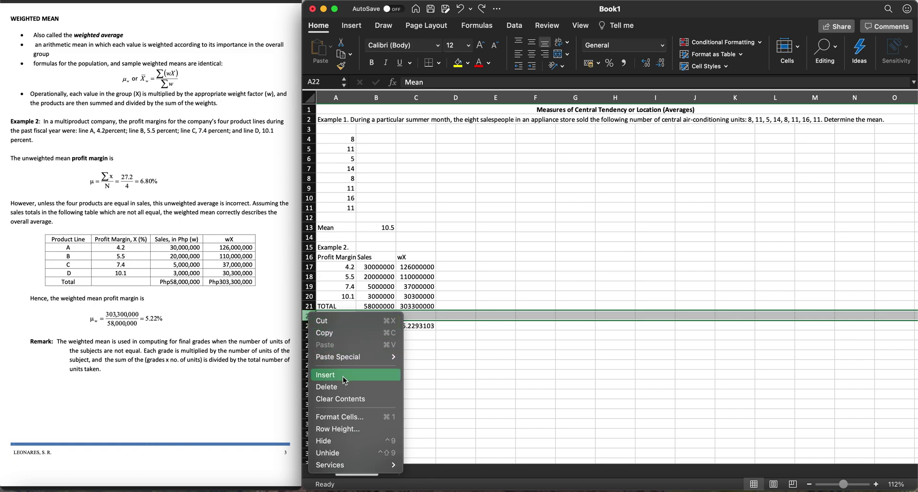
click(367, 373)
click(442, 336)
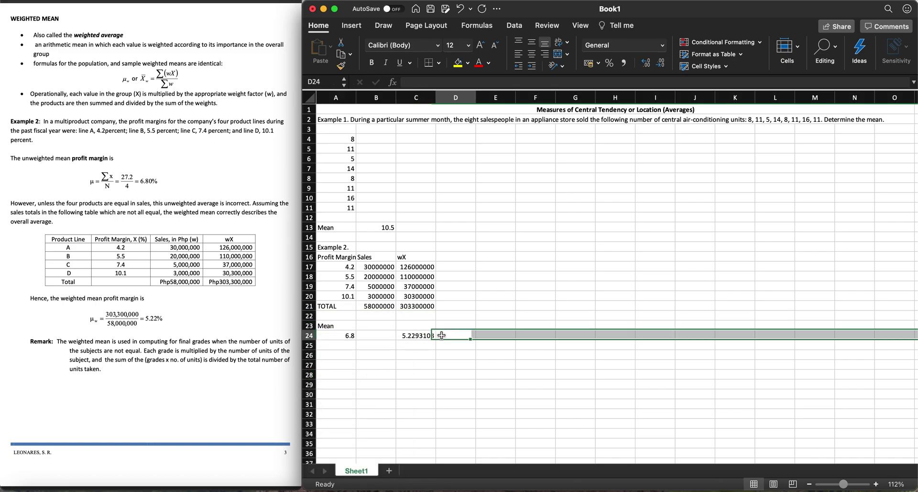
Apply All Borders to the Example 2 table in A16:C21
drag(332, 261, 416, 305)
click(438, 62)
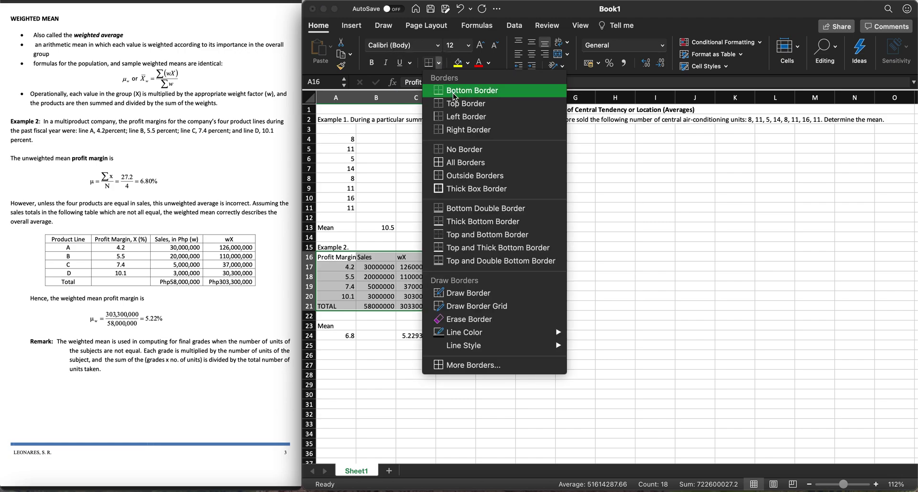
click(481, 160)
click(403, 237)
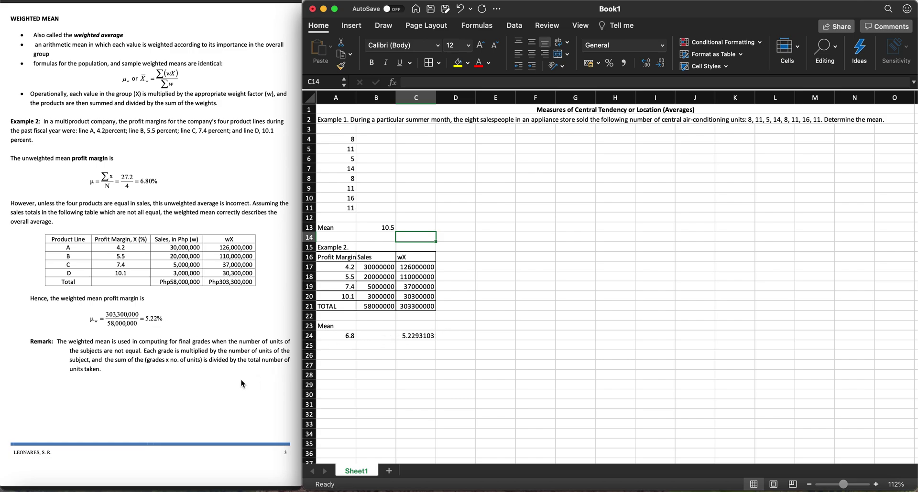
Bring the notes to the Median section with Example 3 and enter the label "Median" in D13
scroll(164, 362, right, 1)
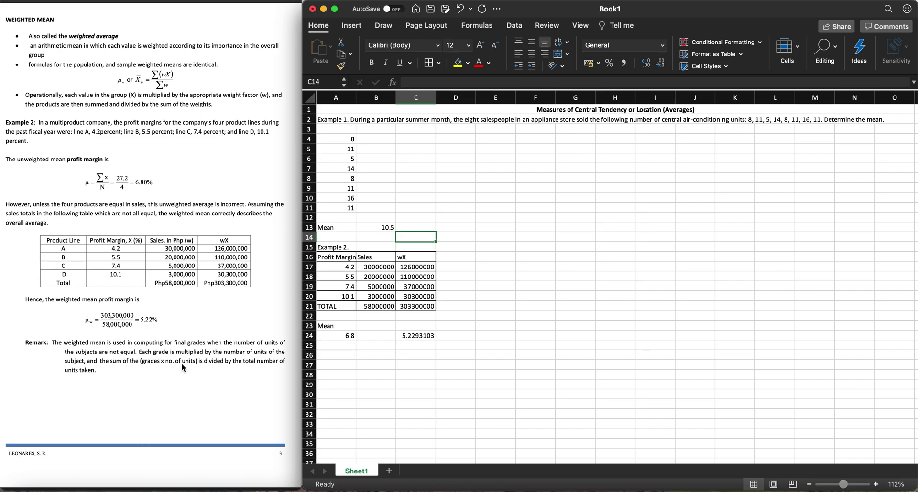
scroll(182, 363, up, 1)
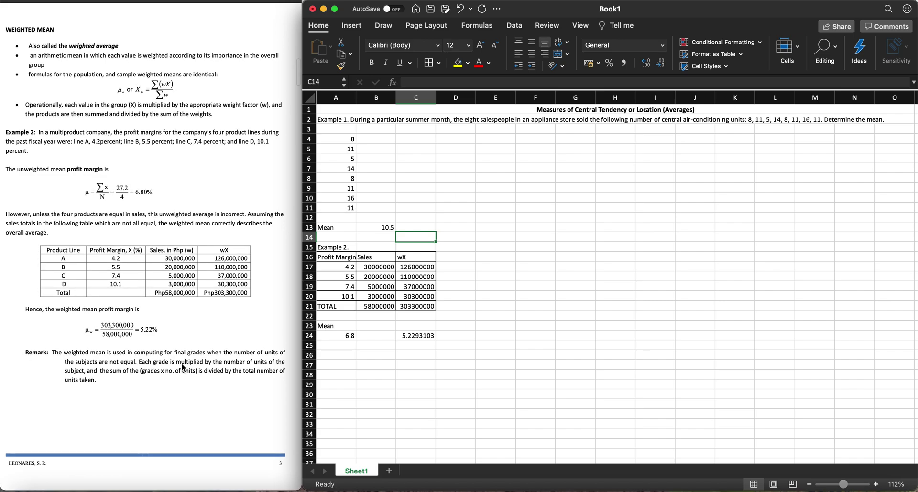
scroll(183, 367, down, 10)
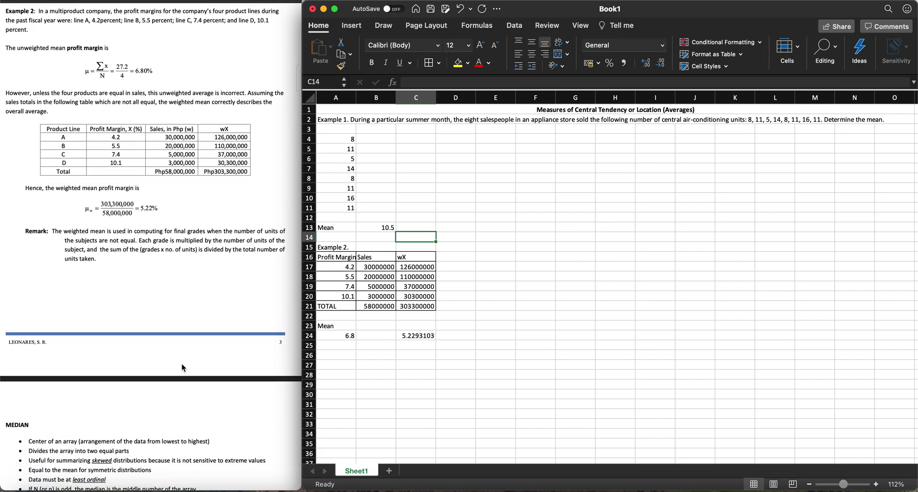
scroll(182, 362, down, 2)
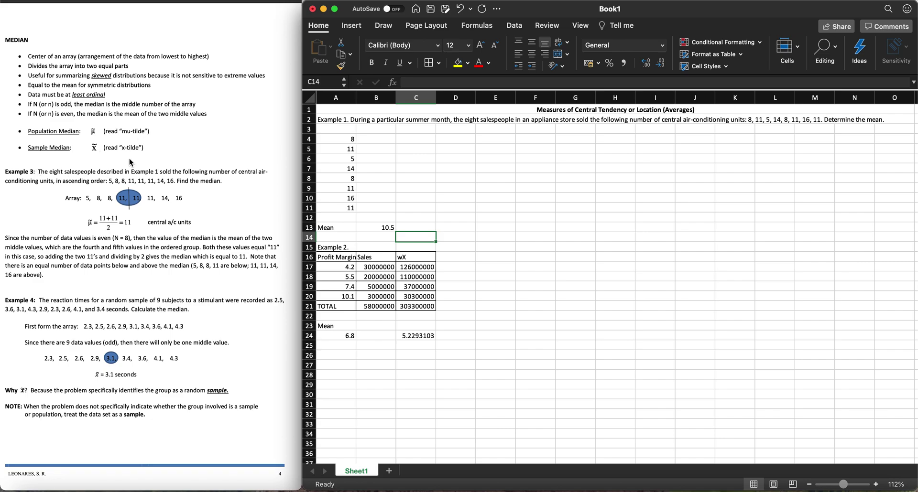
click(427, 227)
key(Right)
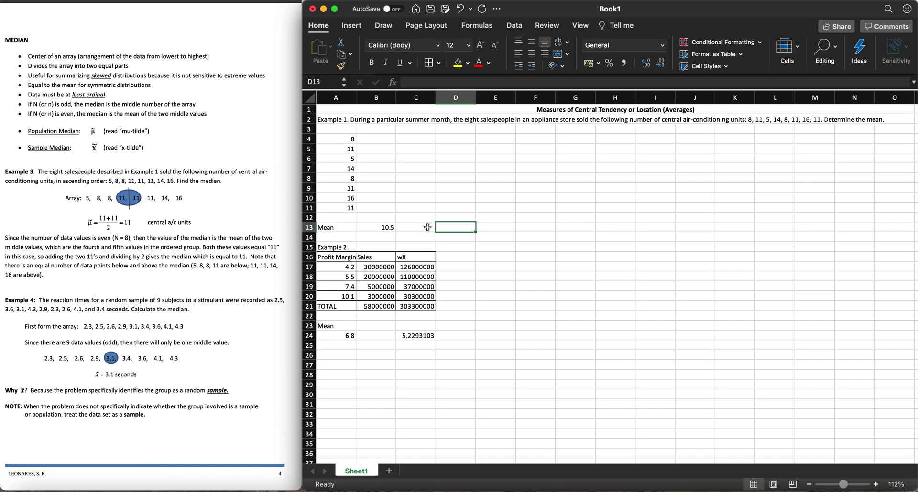
text(Meadian)
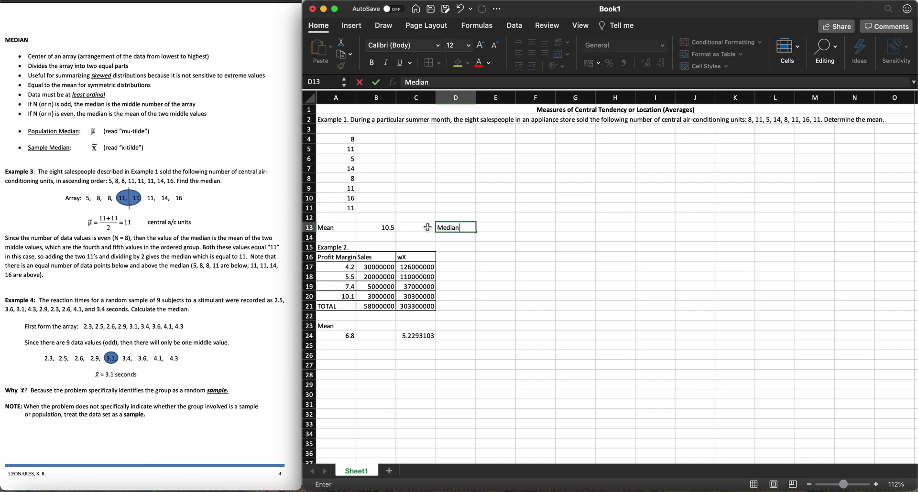
key(Right)
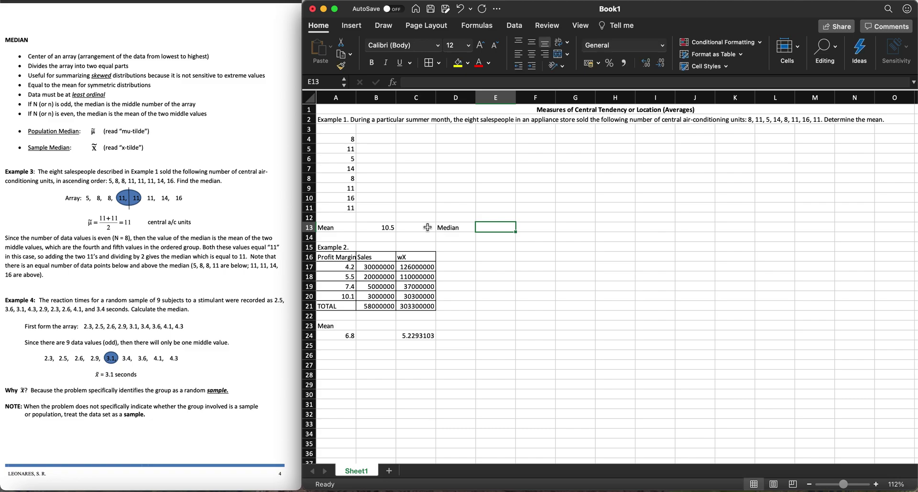
Compute the median of the Example 1 sales data in E13 with =MEDIAN(A4:A11)
text(=)
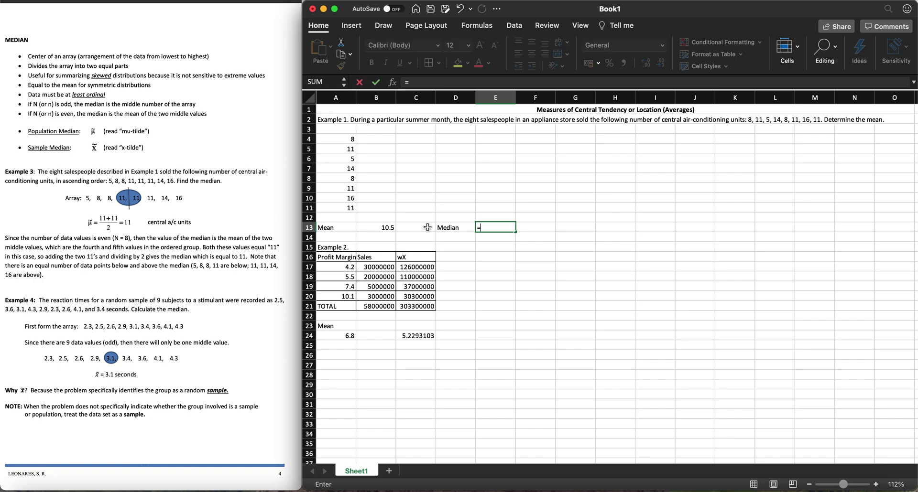
text(media)
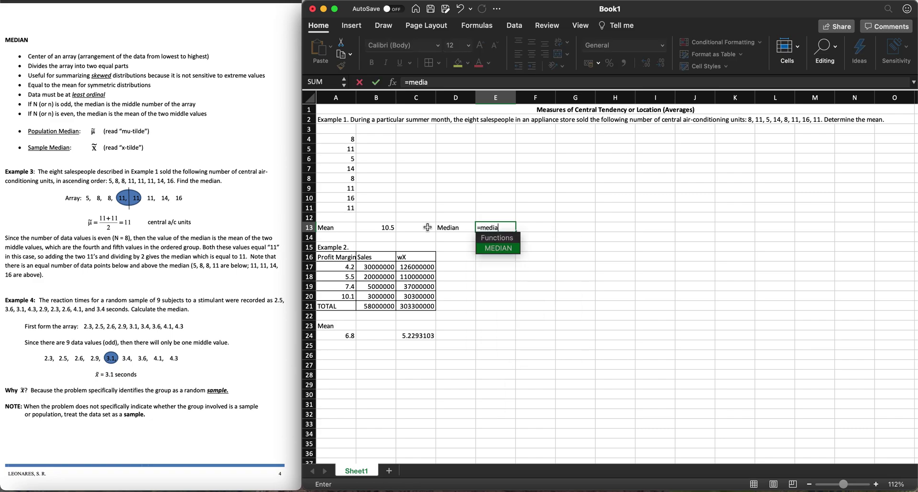
key(Tab)
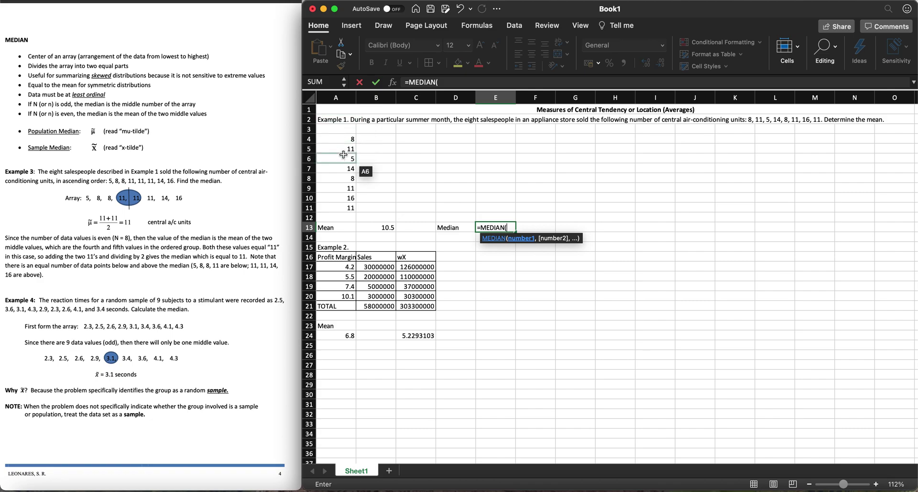
drag(340, 139, 344, 208)
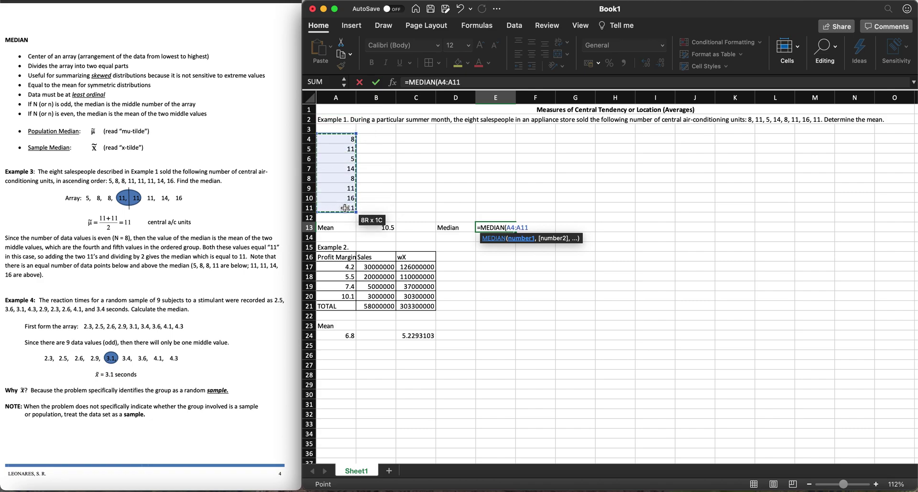
text())
key(Return)
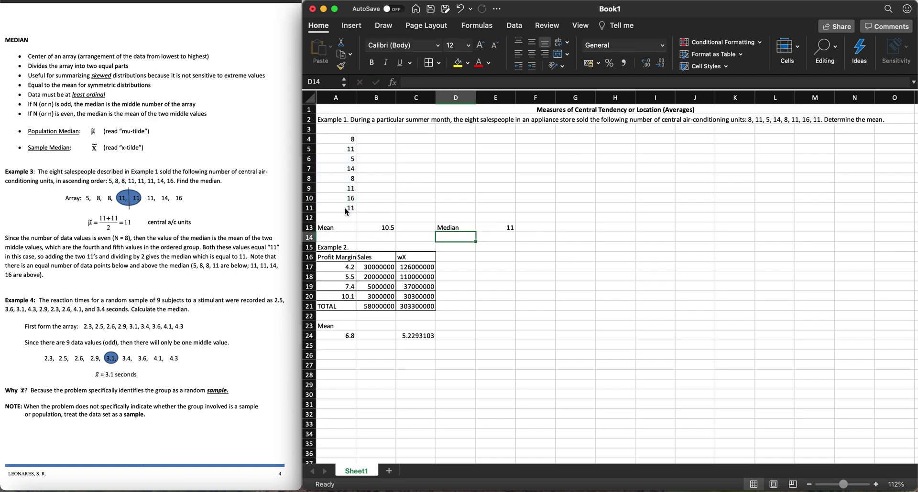
key(Up)
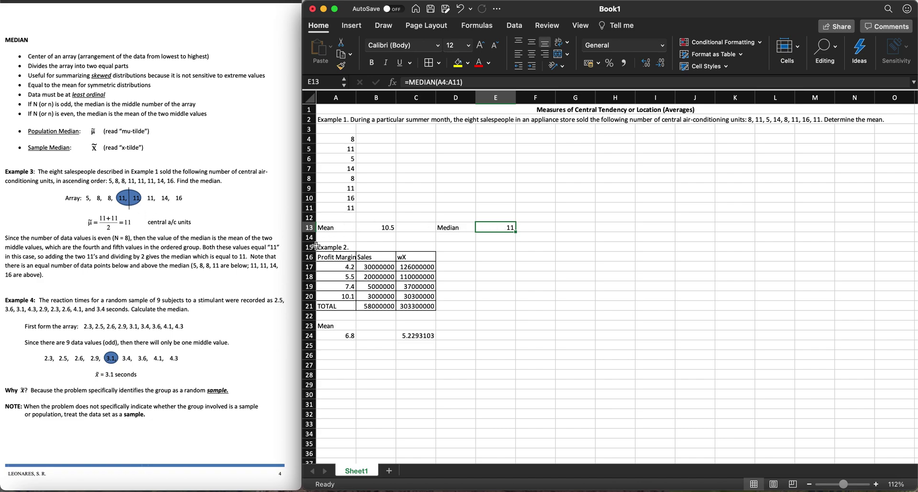
Enter the heading "Example 4." in A26 below the Example 2 results
scroll(252, 338, up, 1)
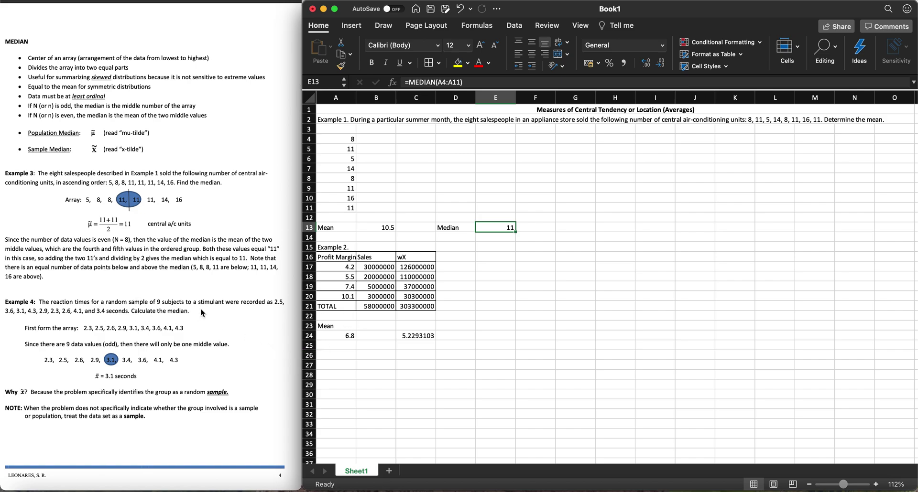
click(343, 354)
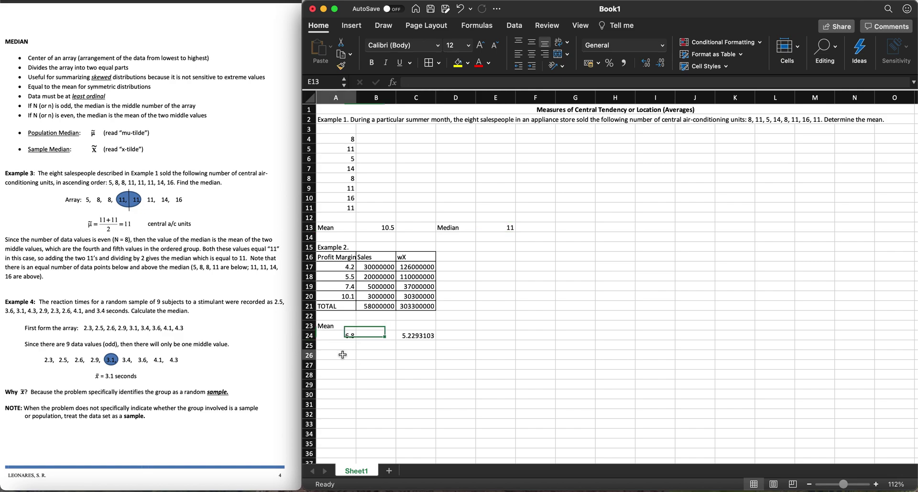
text(Example)
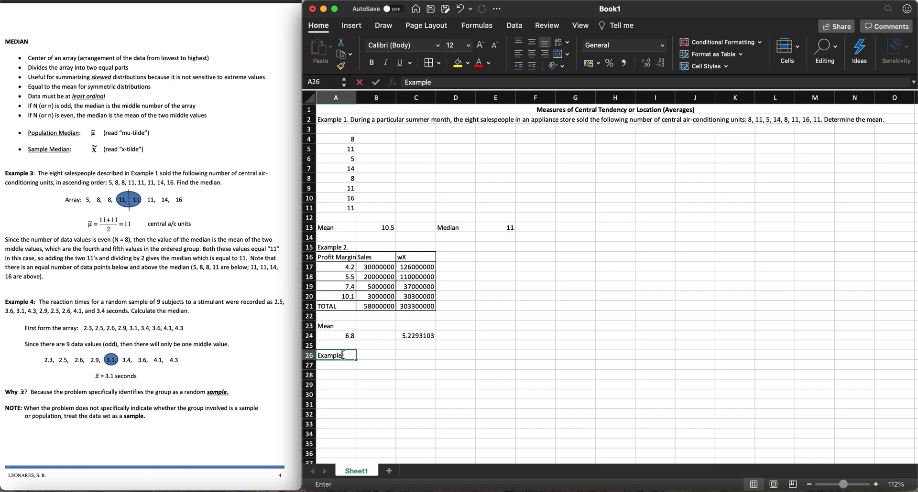
text( 4.)
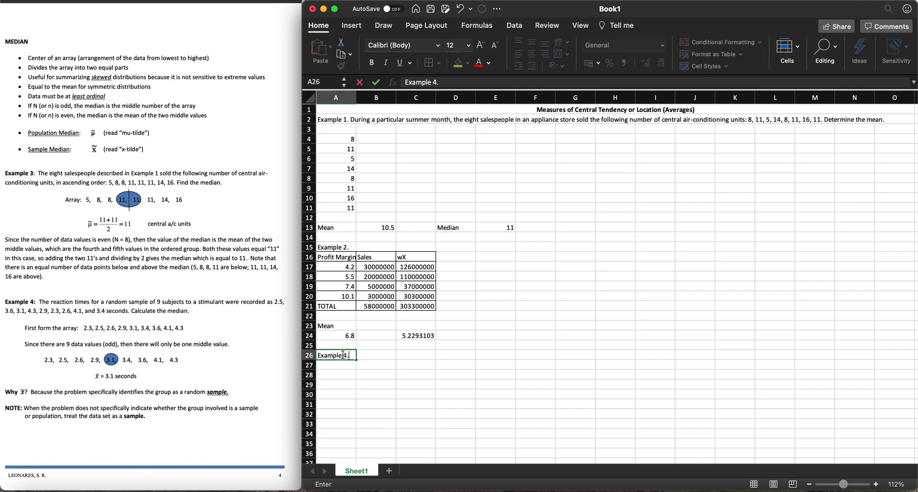
Enter "(Example 3.)" in D12 above the Median label
click(458, 221)
text((Exa)
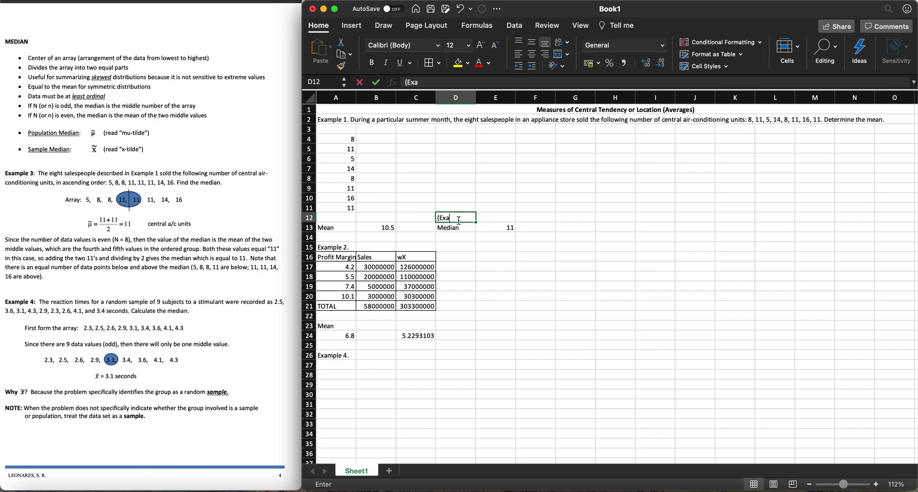
text(mple 3.)
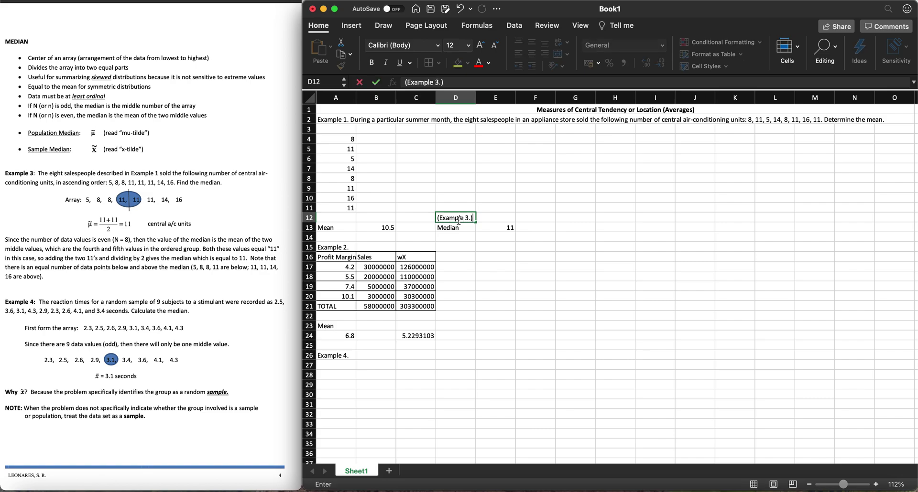
text())
key(Return)
Enter the Example 4 reaction times 2.5, 3.6, 3.1, 4.3, 2.9, 2.3, 2.6, 4.1 and 3.4 in A27:A35
click(352, 363)
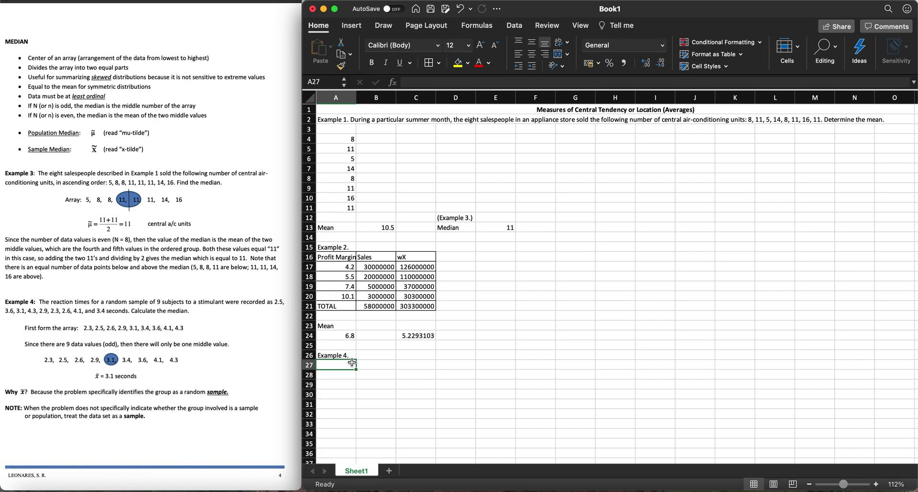
text(2.5)
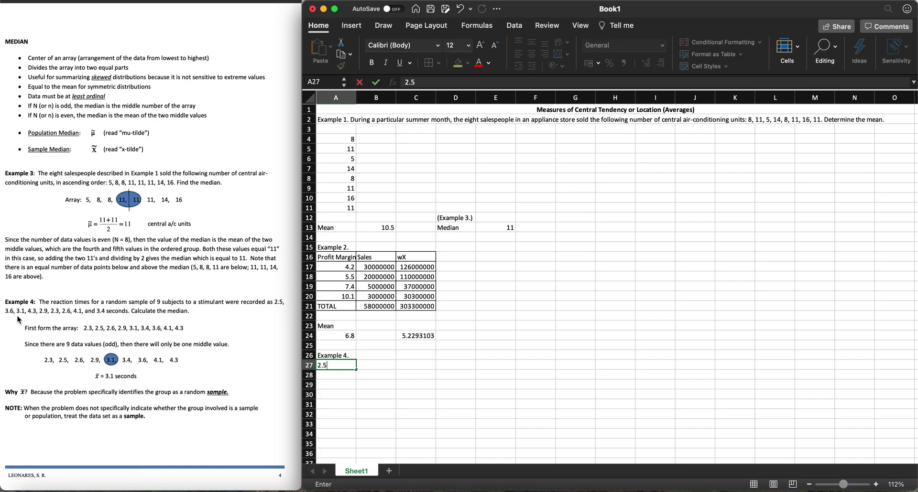
key(Return)
text(3.6)
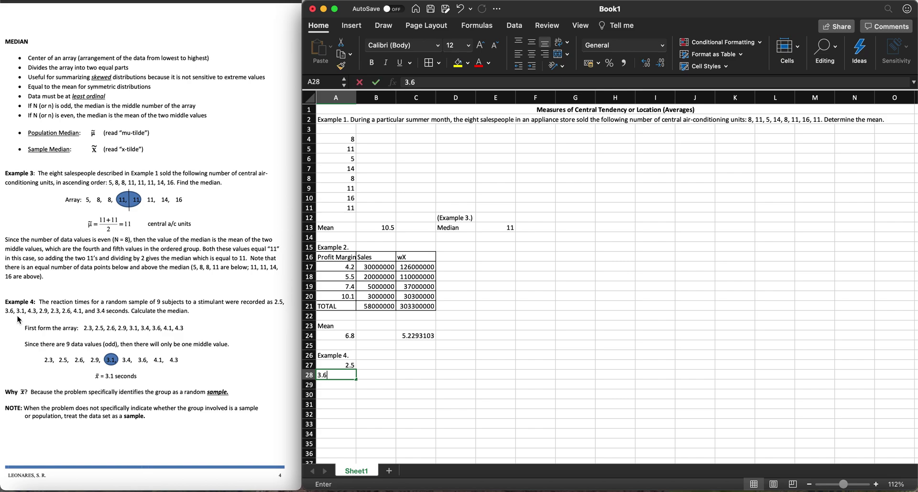
key(Return)
text(3.1)
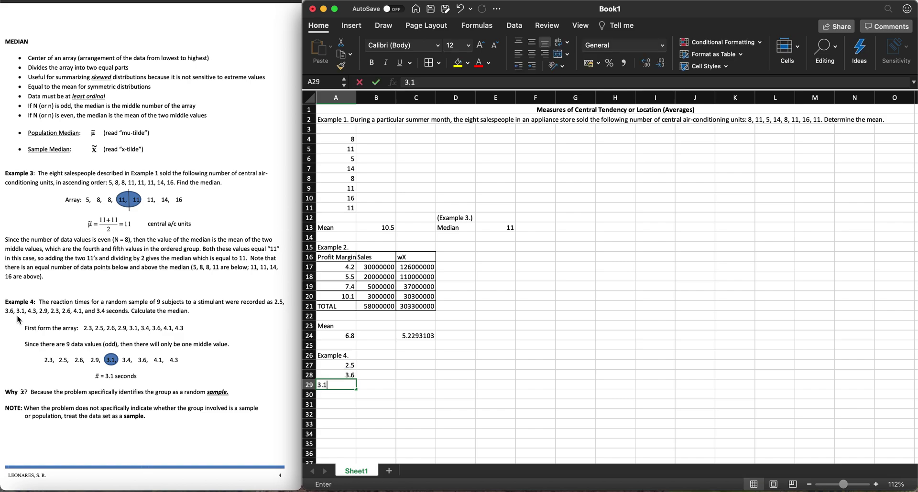
key(Return)
text(4.3)
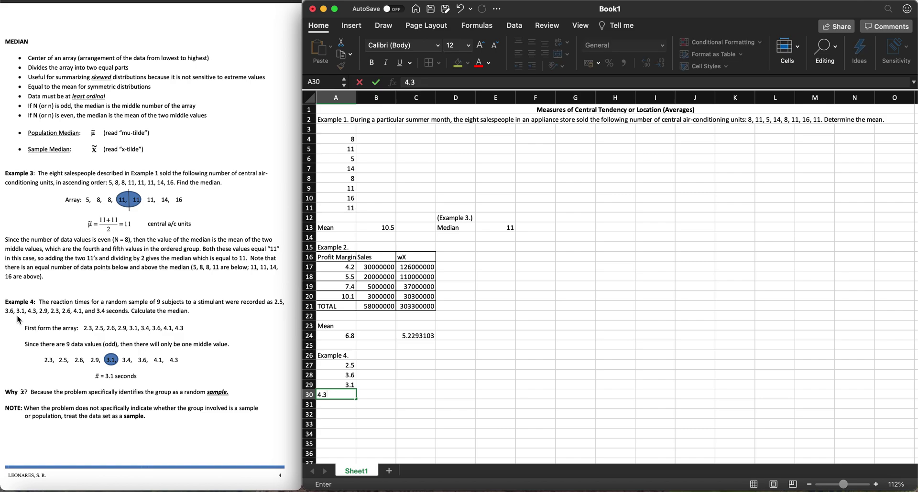
key(Return)
text(2.9)
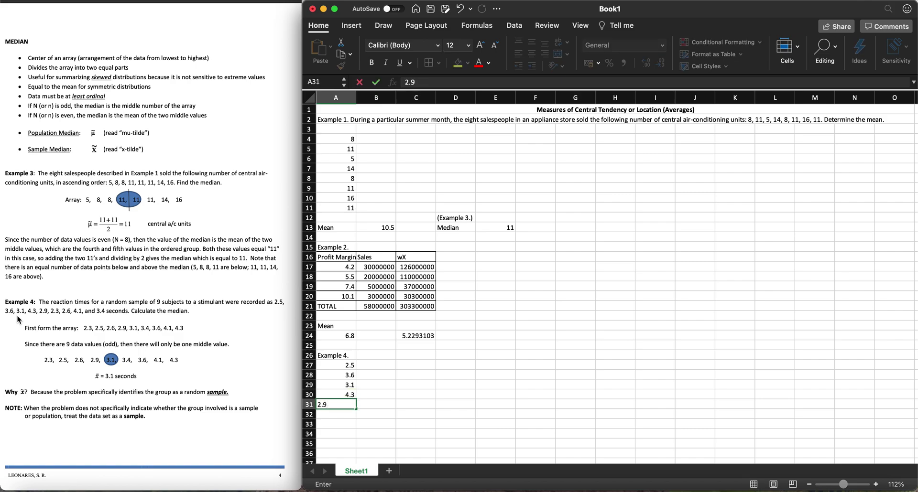
key(Return)
text(2.3)
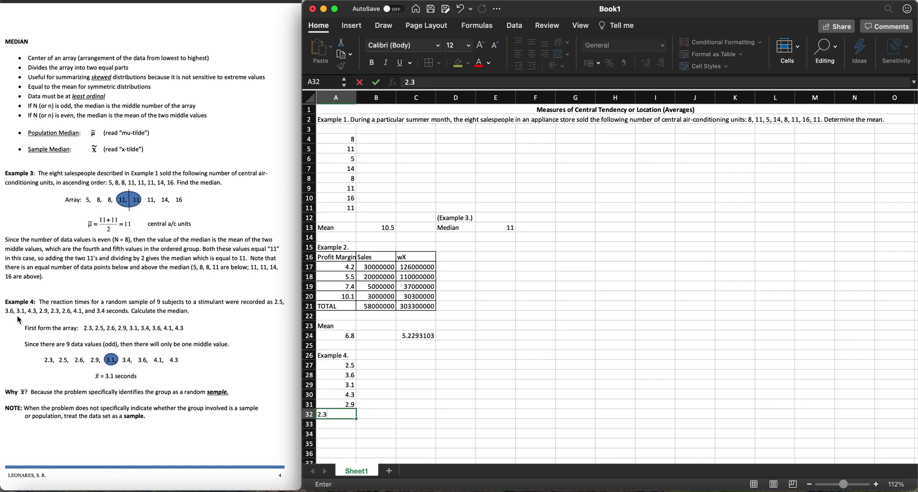
key(Return)
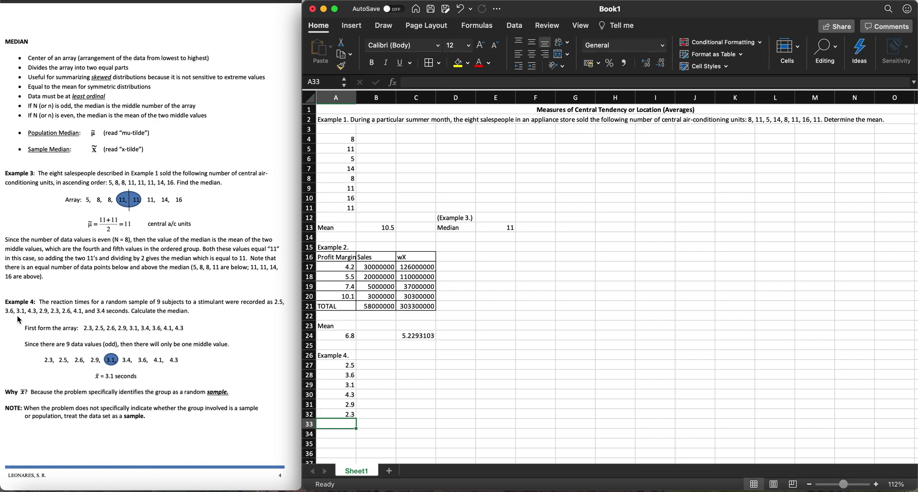
text(2.6)
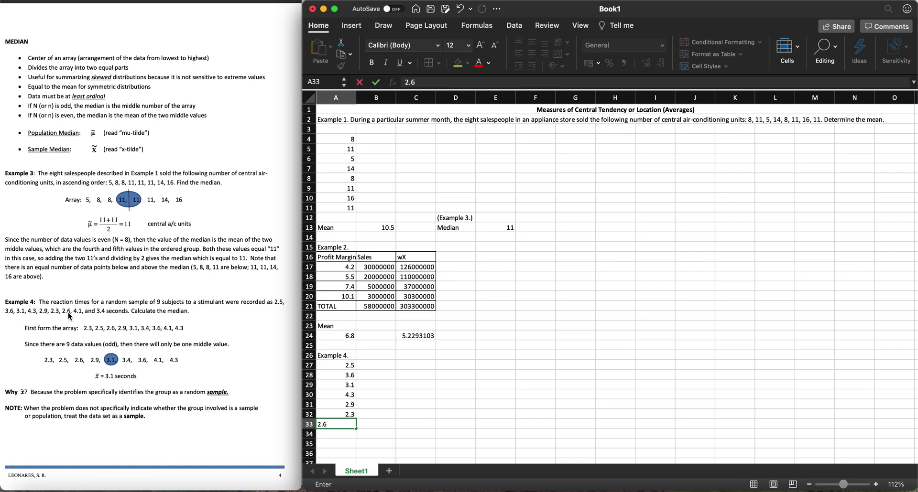
key(Return)
text(4.1)
key(Return)
text(3.4)
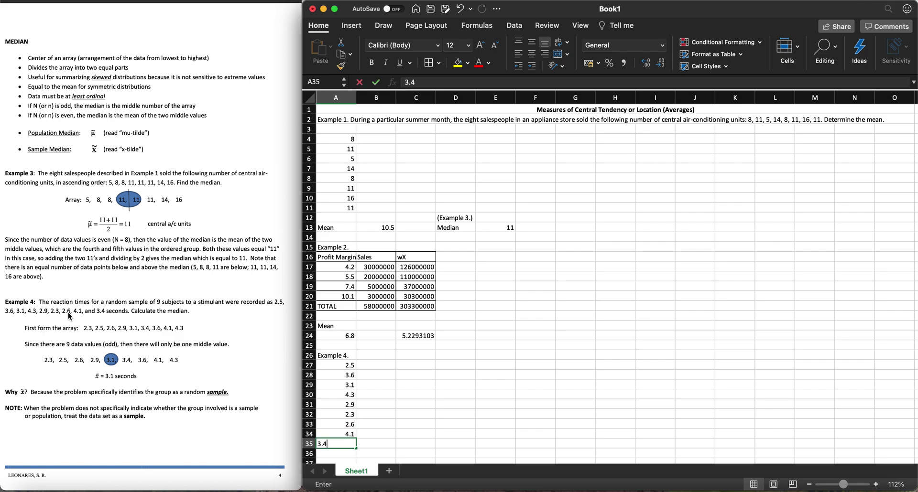
key(Return)
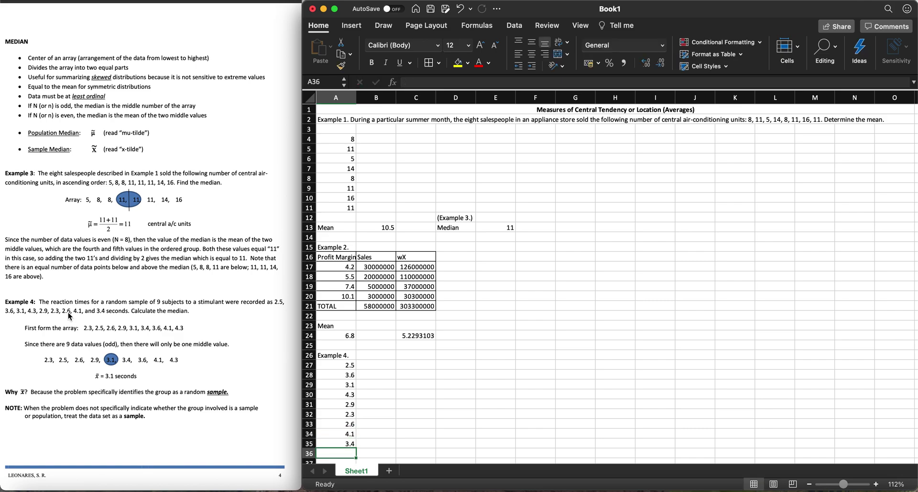
Check the Example 4 reaction times in A27:A35 one by one against the notes
click(336, 366)
key(Down)
key(Down)
key(Down)
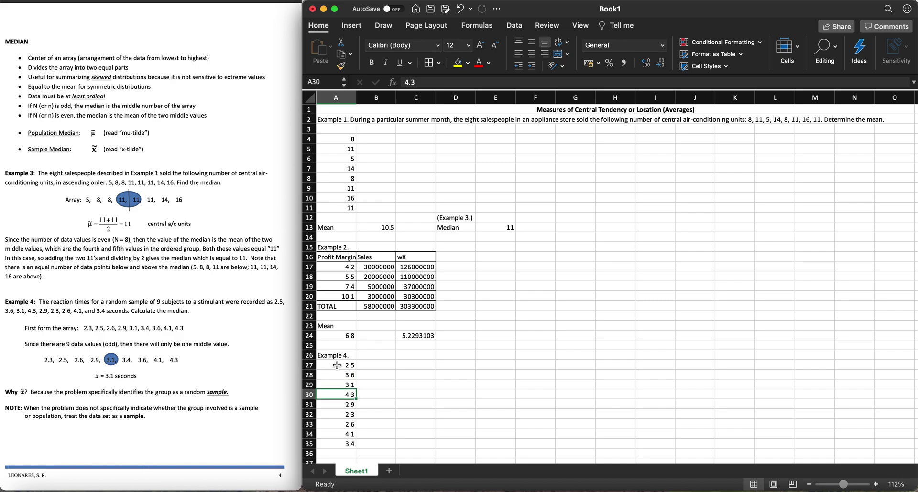
key(Down)
key(Down)
key(Down)
key(Down)
key(Down)
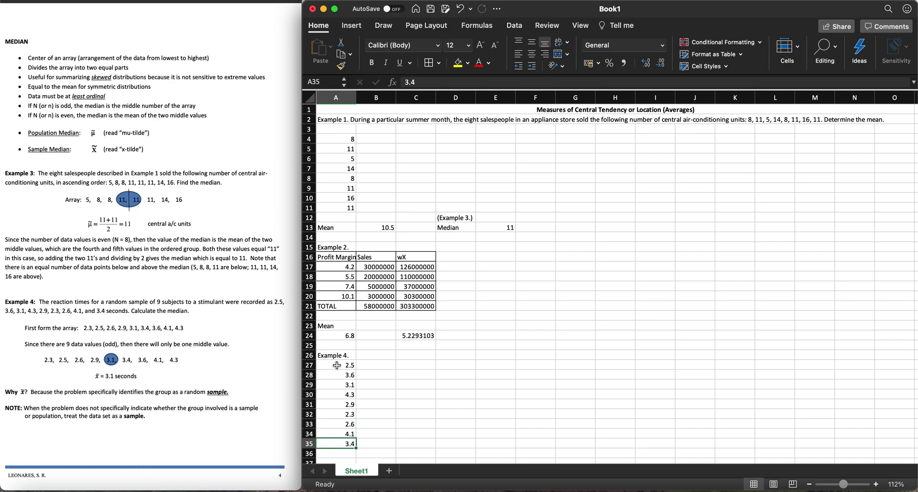
key(Right)
Enter the label "Median" in A37 below the Example 4 reaction times
scroll(414, 404, down, 2)
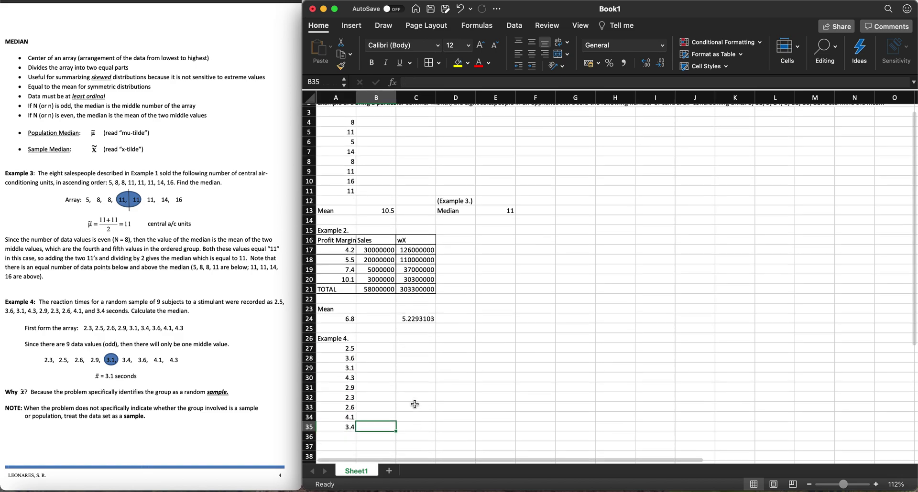
scroll(414, 404, down, 5)
click(351, 372)
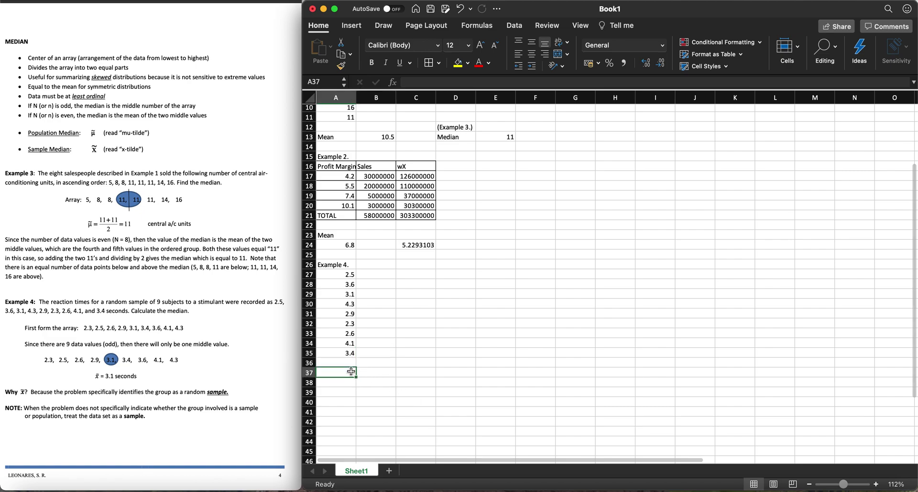
text(Median)
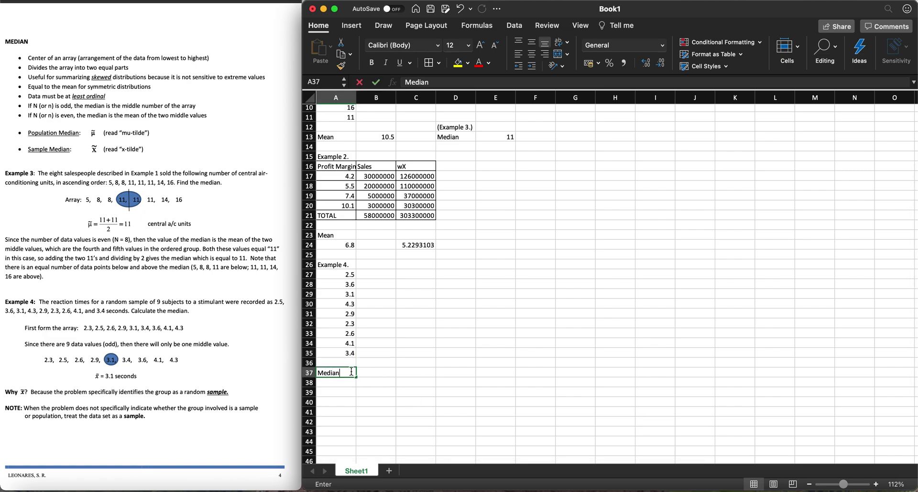
key(Tab)
Compute the median of the Example 4 reaction times in B37 with =MEDIAN(A27:A35)
text(=med)
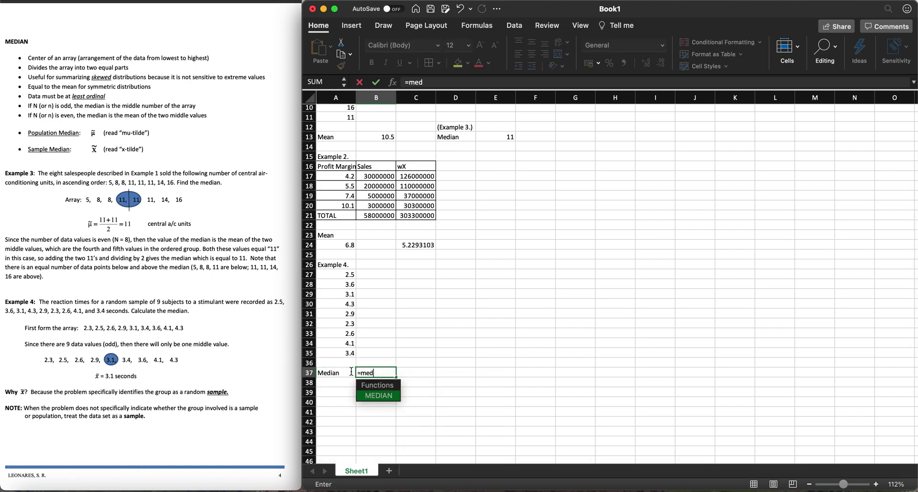
key(Tab)
click(351, 276)
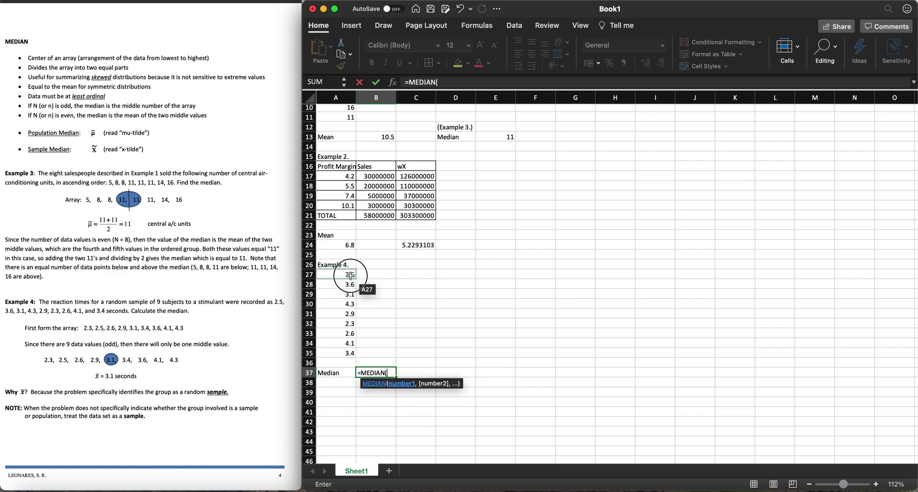
drag(351, 276, 350, 355)
text())
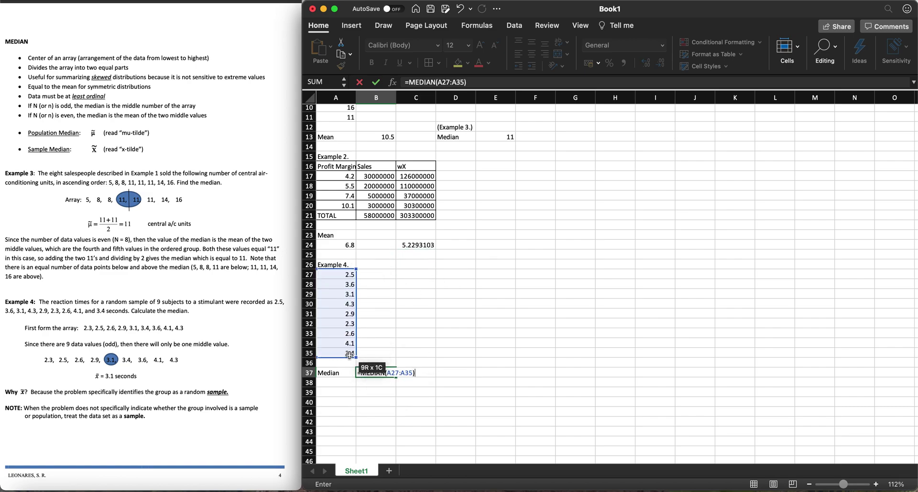
key(Return)
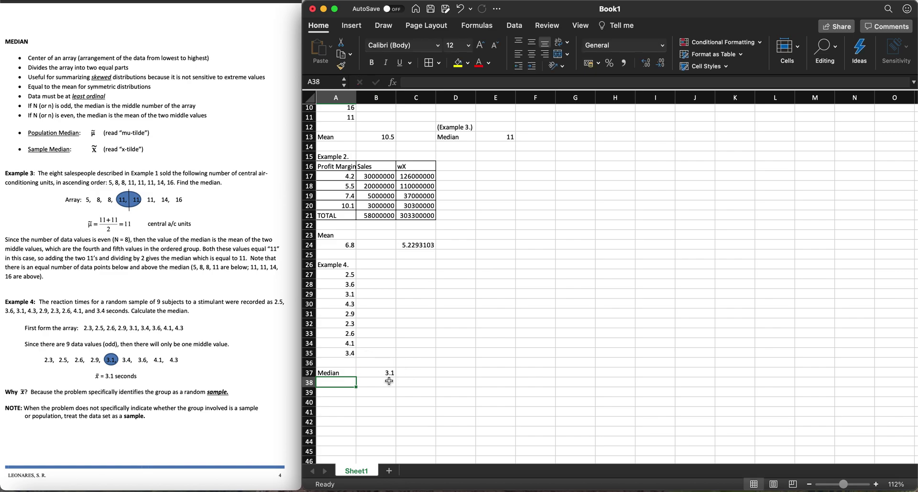
click(388, 374)
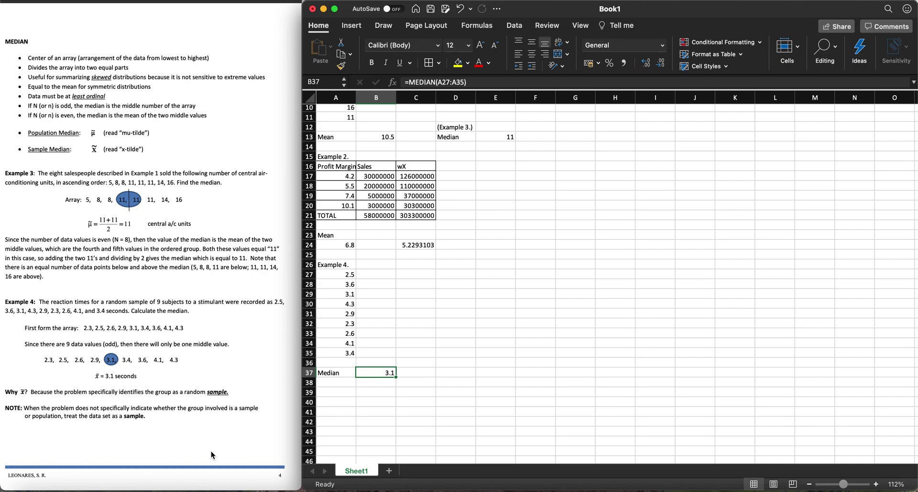
Set the Example 1 sales value in A10 to the outlier 160 from the notes and check the mean in B13
scroll(211, 451, down, 10)
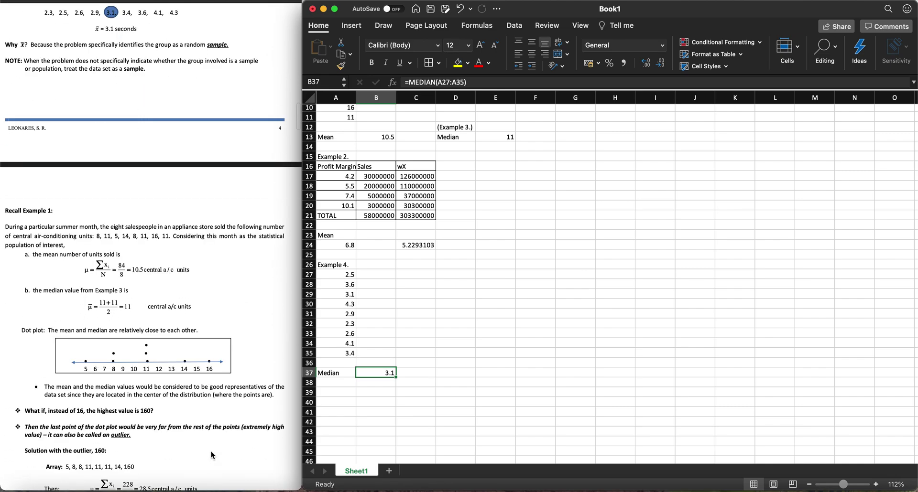
scroll(210, 451, down, 5)
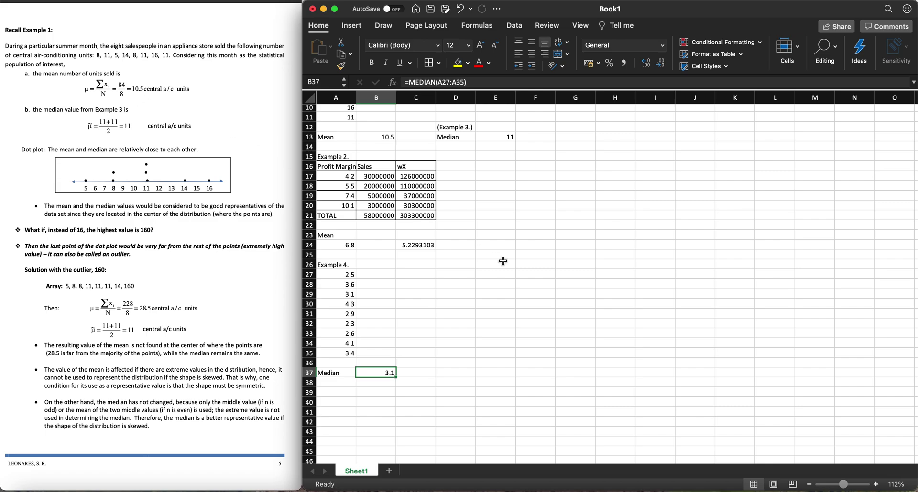
scroll(502, 260, up, 5)
click(398, 227)
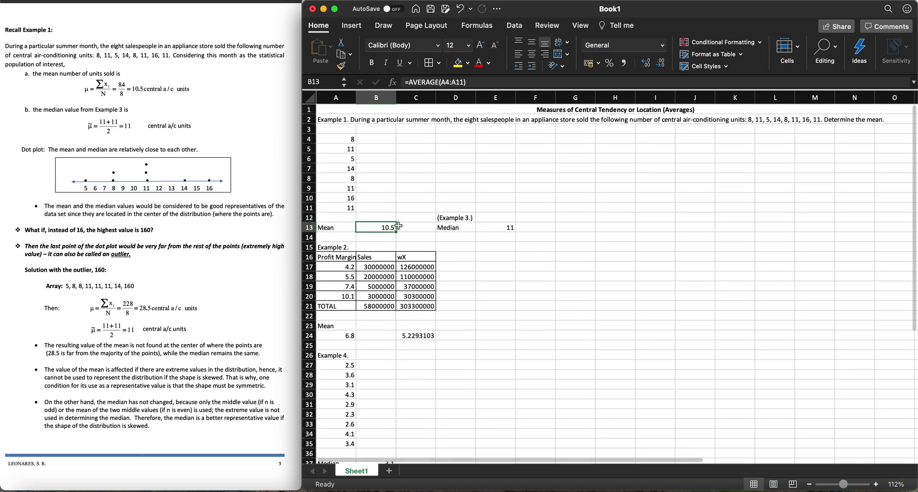
click(499, 235)
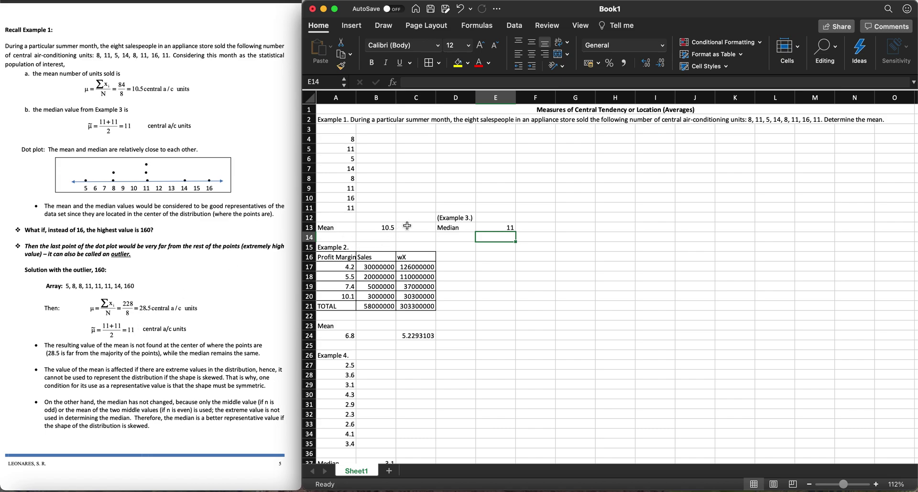
click(339, 201)
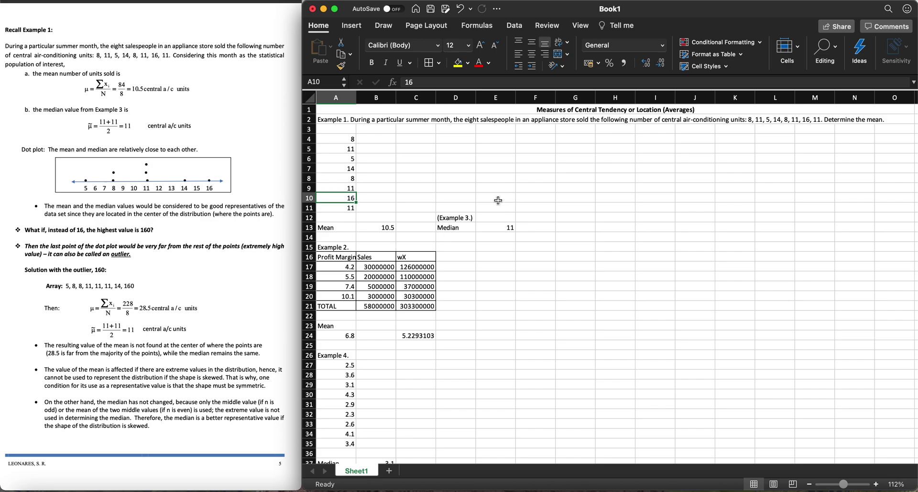
text(160)
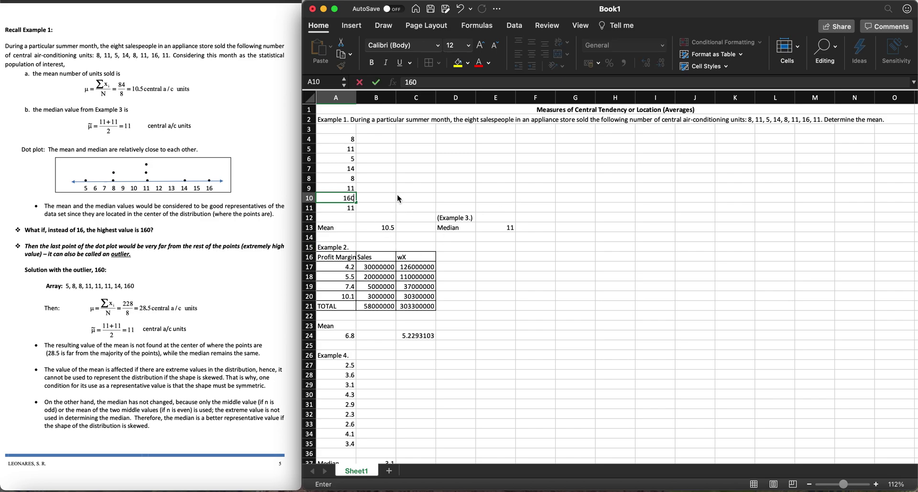
key(Return)
click(381, 226)
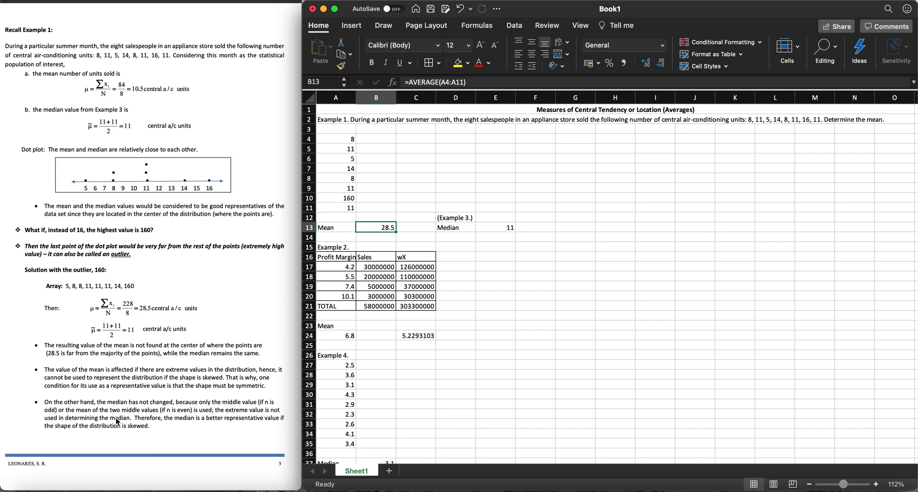
scroll(117, 422, down, 10)
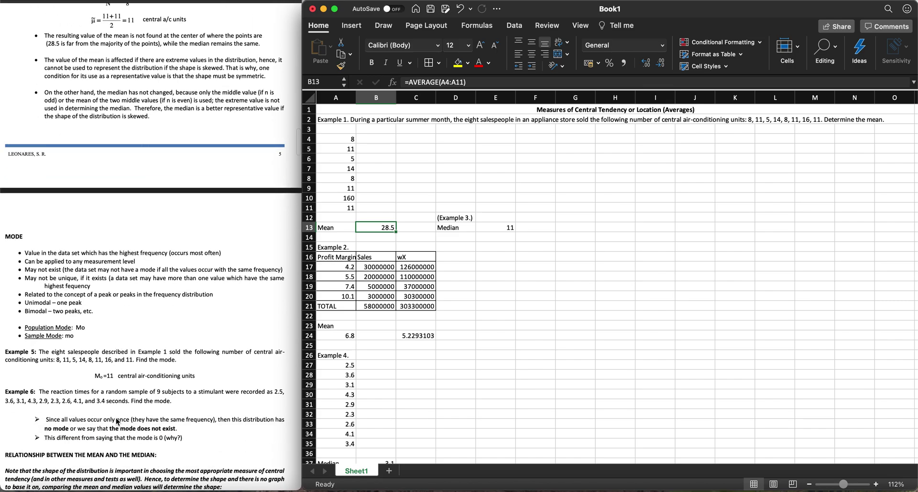
scroll(116, 418, down, 3)
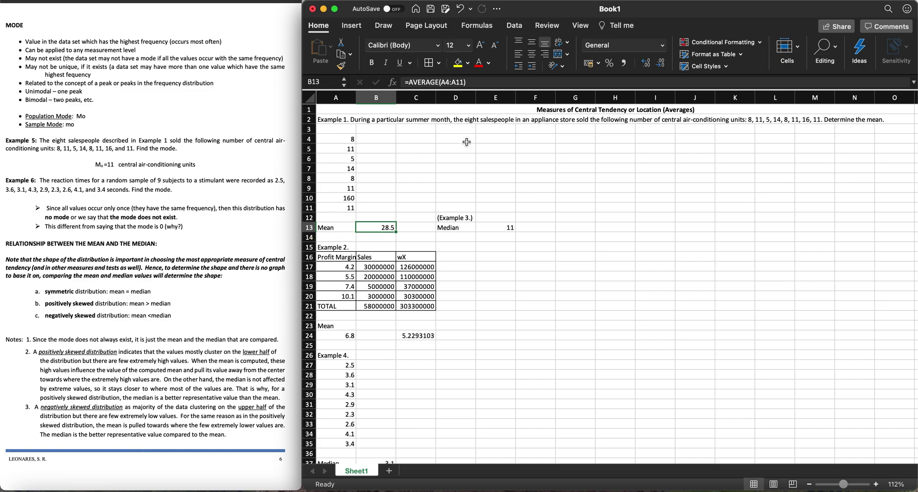
click(533, 227)
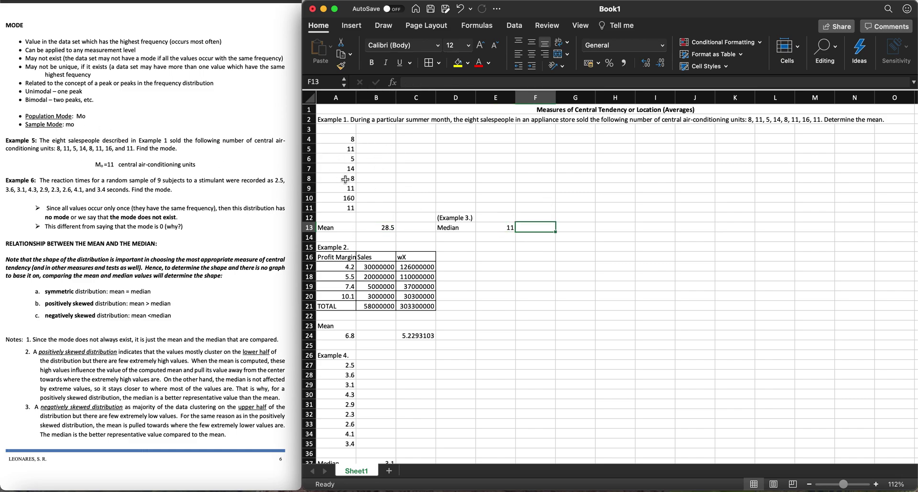
text(=mod)
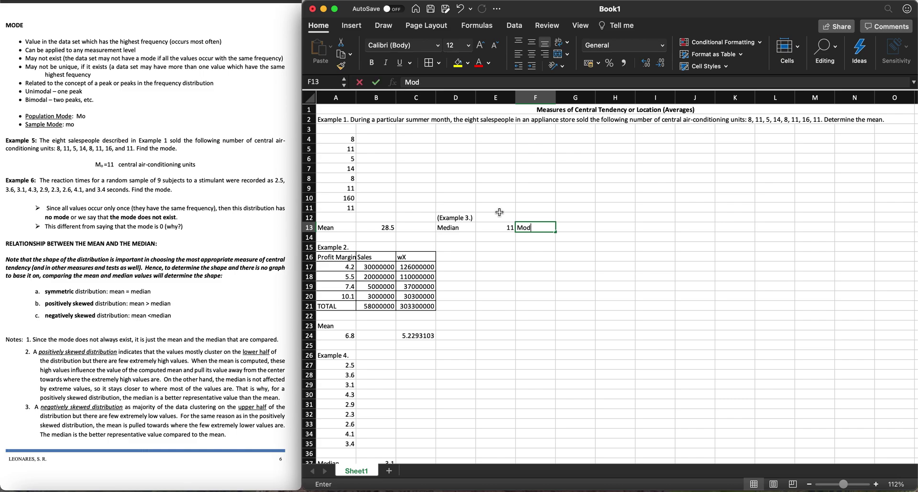
key(BackSpace)
key(BackSpace)
key(BackSpace)
key(BackSpace)
Enter the label "Mode" in G13 with "(Example 5.)" above it in G12
key(Tab)
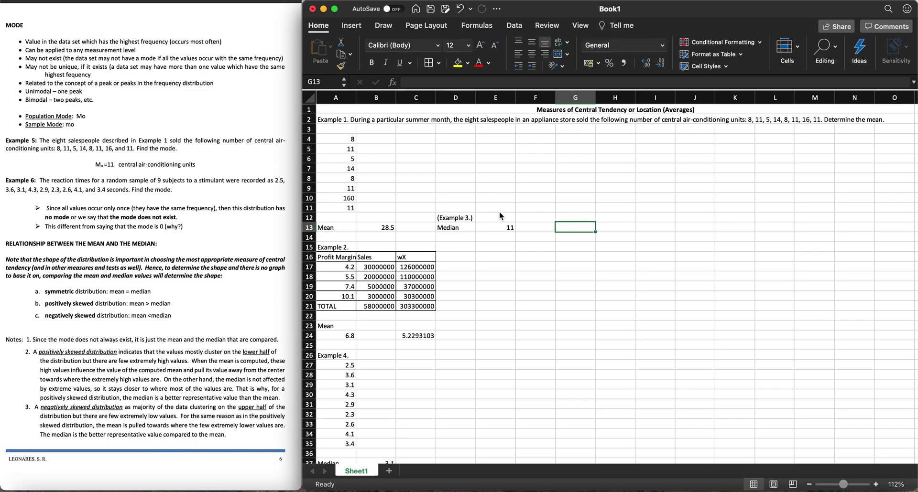
text(Mode)
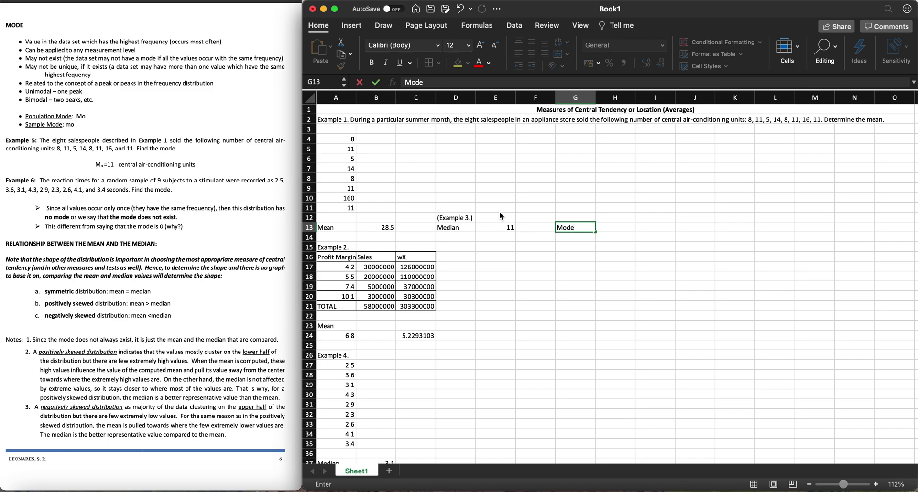
key(Up)
text((E)
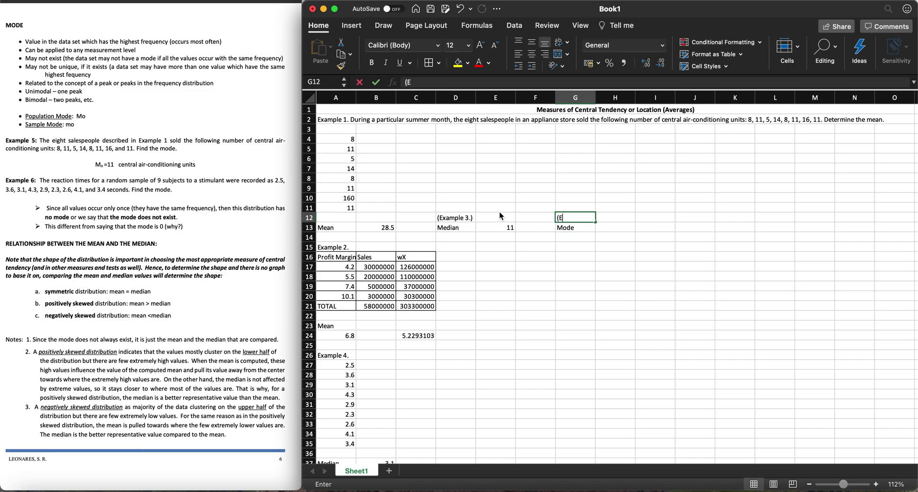
text(xample 5.))
key(Return)
Compute the mode of the Example 1 sales data in H13 with =MODE(A4:A11)
key(Right)
text(=)
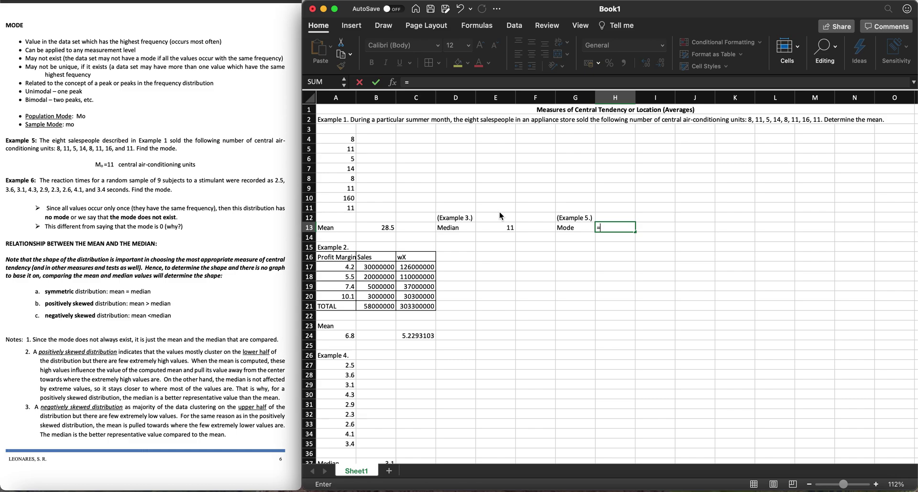
text(MODE.MULT()
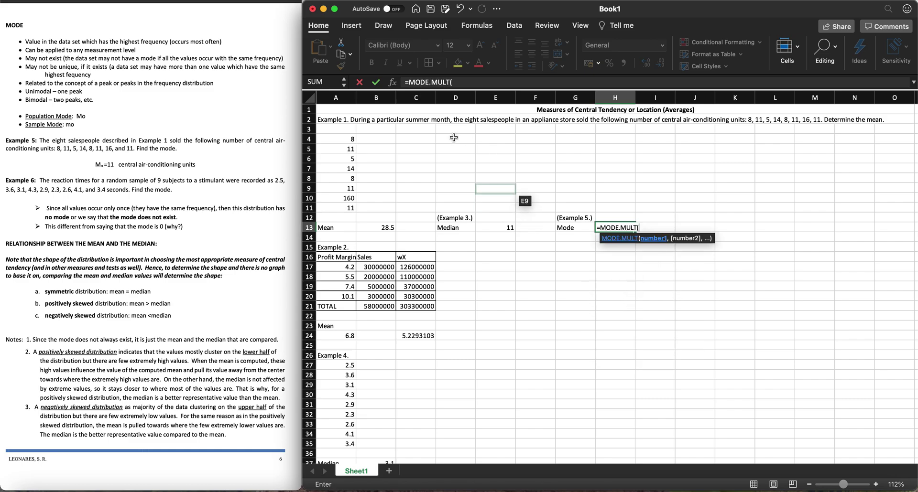
key(BackSpace)
key(BackSpace)
key(BackSpace)
key(BackSpace)
key(BackSpace)
key(BackSpace)
key(BackSpace)
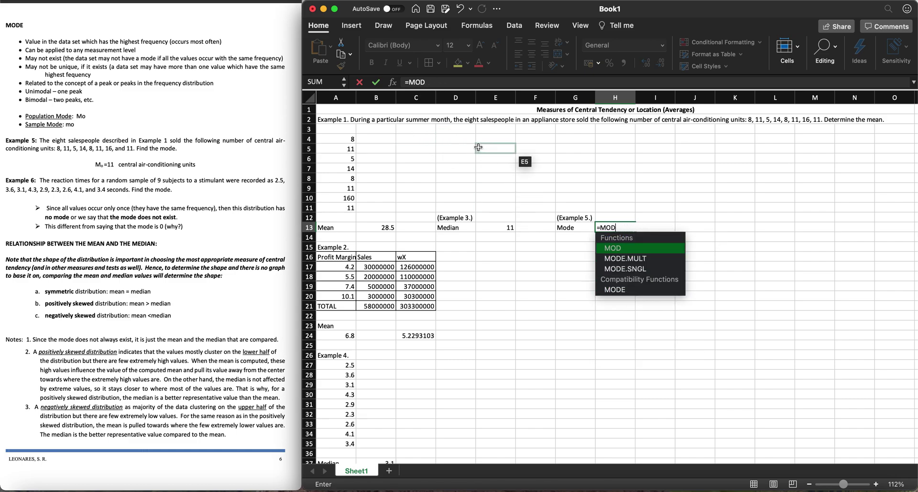
text(e)
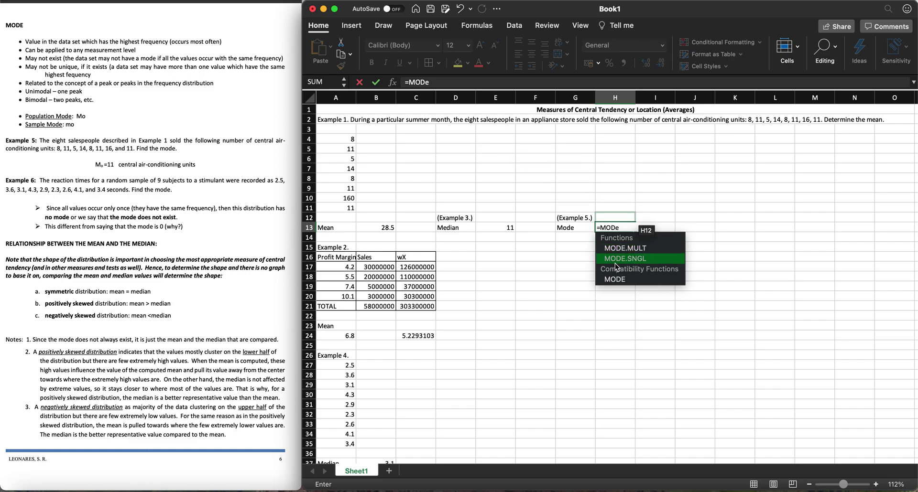
double_click(621, 280)
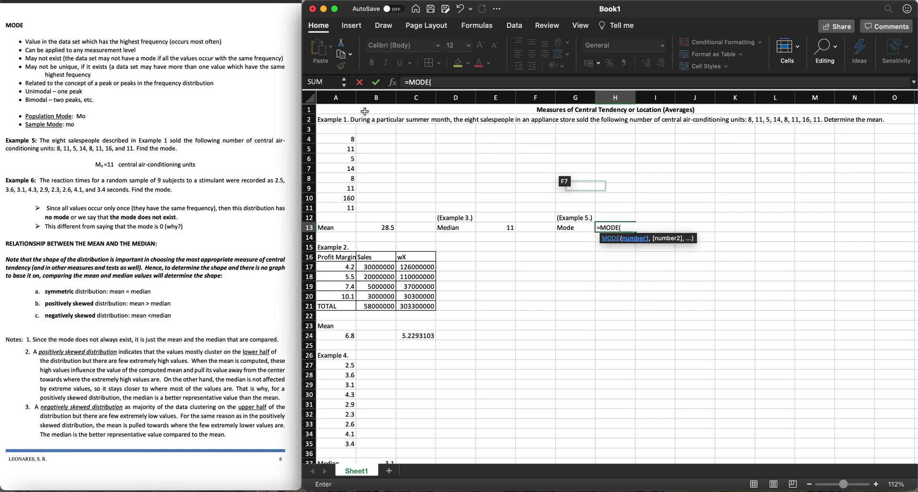
drag(337, 140, 346, 209)
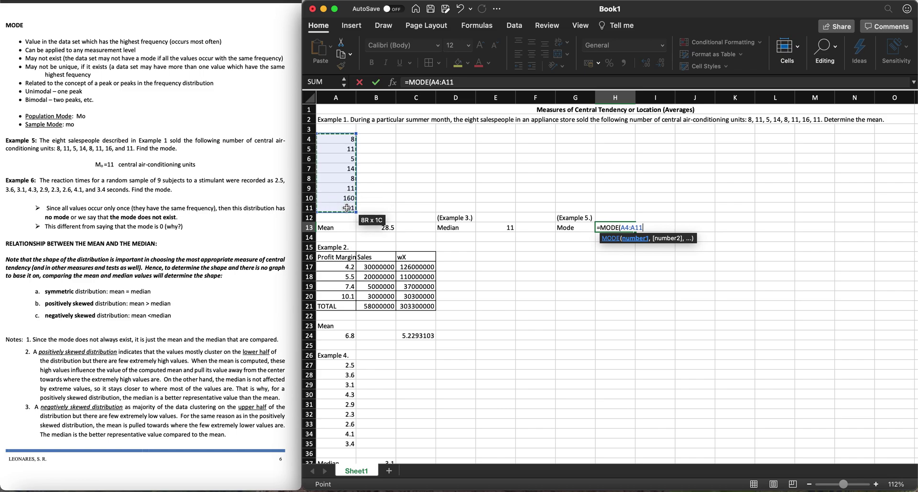
text())
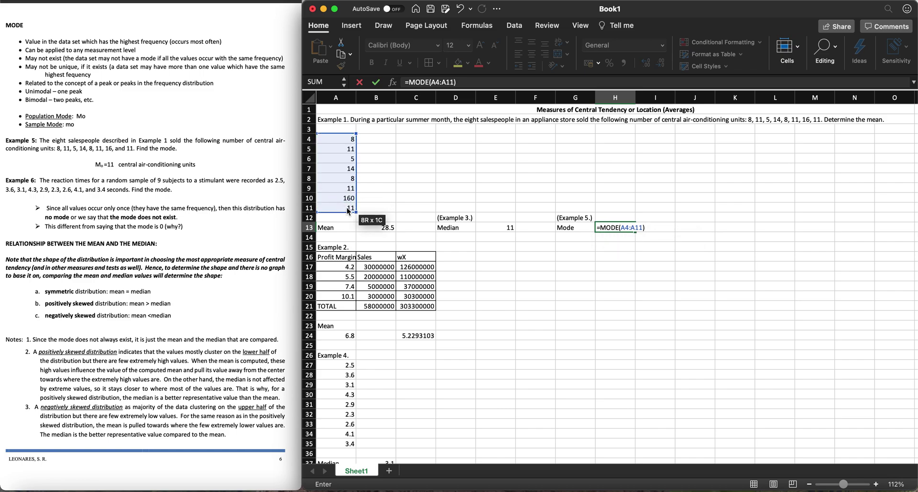
key(Return)
key(Up)
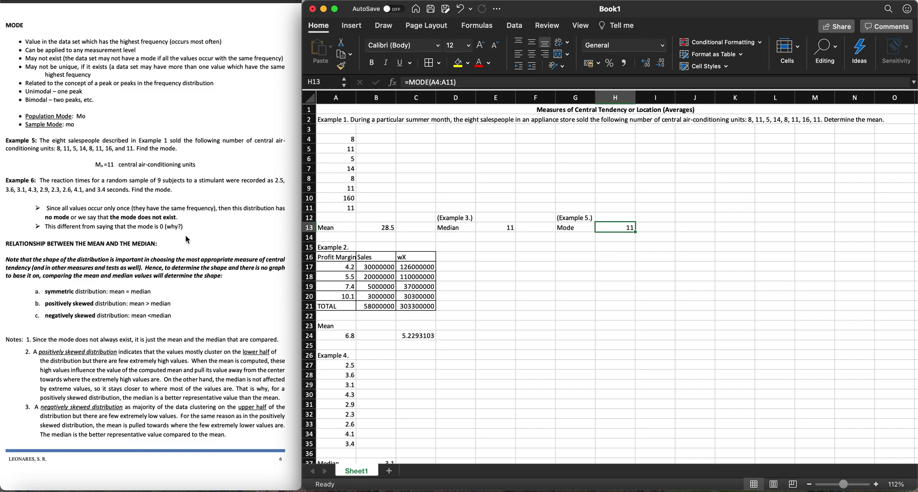
Enter the label "Mode" in D37, in the same row as the Example 4 median
scroll(186, 236, down, 1)
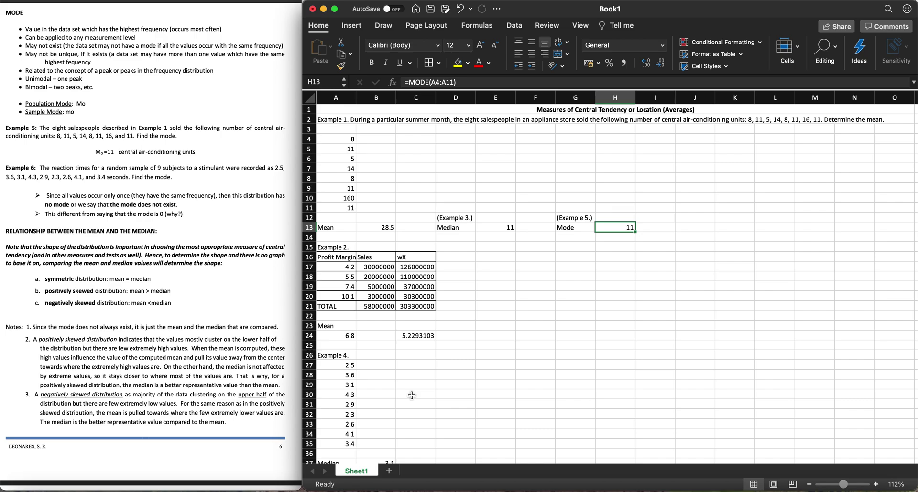
scroll(411, 395, down, 5)
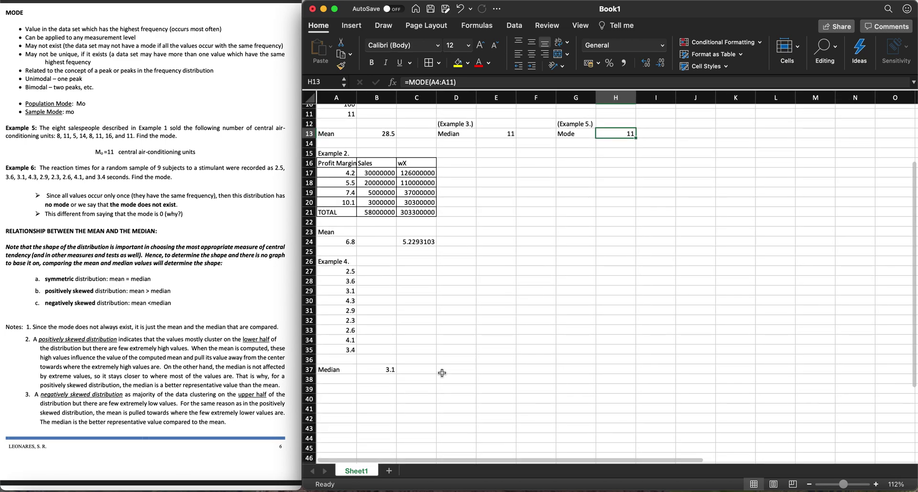
click(425, 373)
click(460, 371)
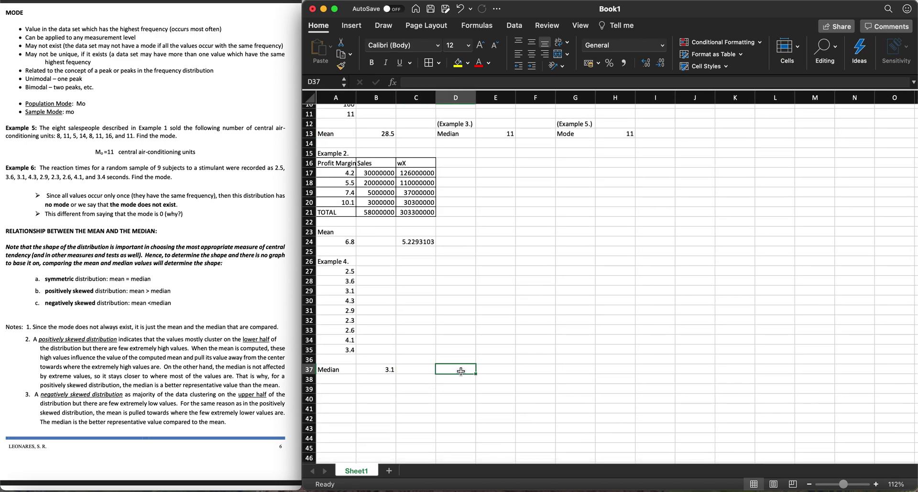
text(Mode)
key(Tab)
Compute the mode of the Example 4 reaction times in E37 with =MODE(A27:A35)
text(=)
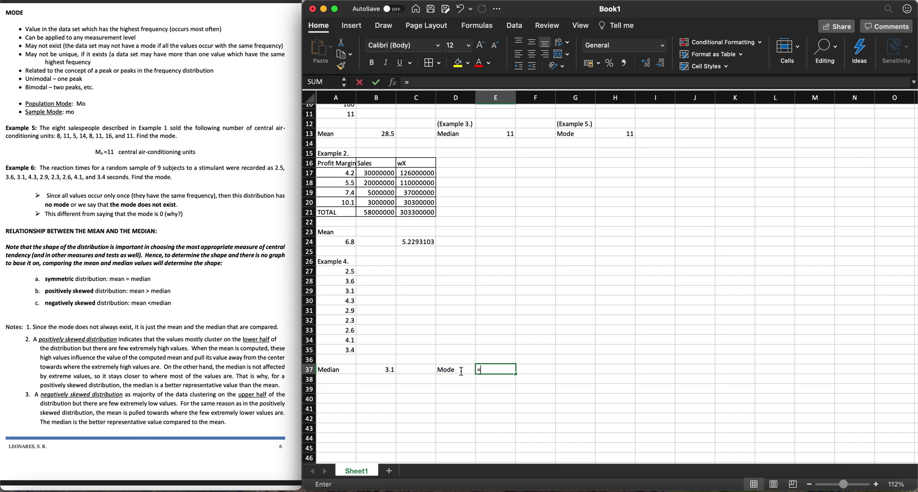
text(mode()
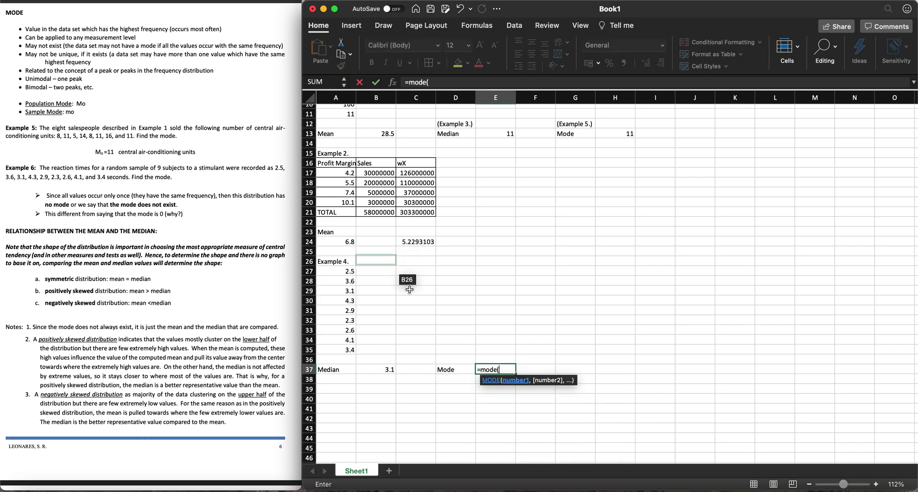
drag(344, 272, 344, 351)
text())
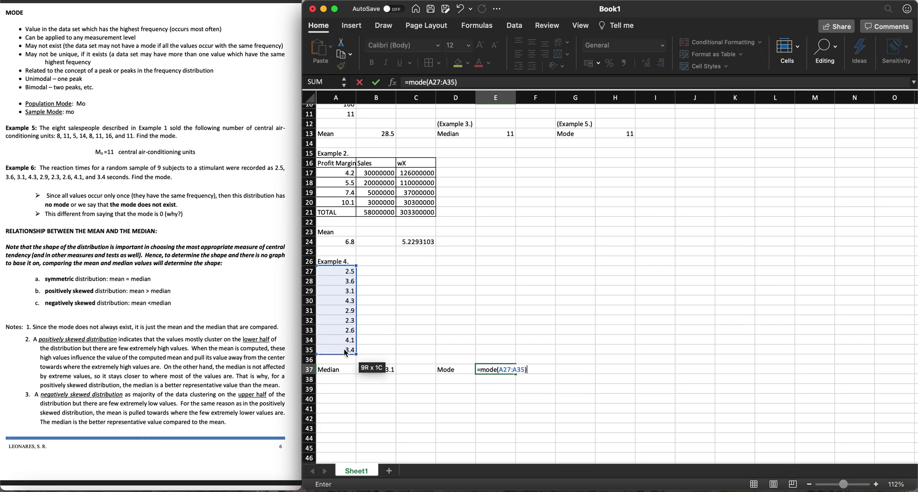
key(Return)
Check the reaction times in A27:A35 and inspect the error options for the mode formula in E37
click(500, 370)
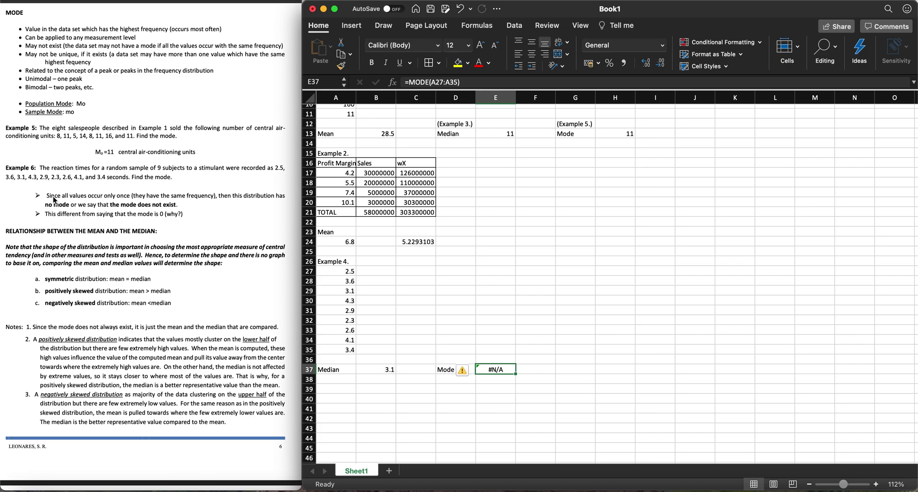
click(349, 275)
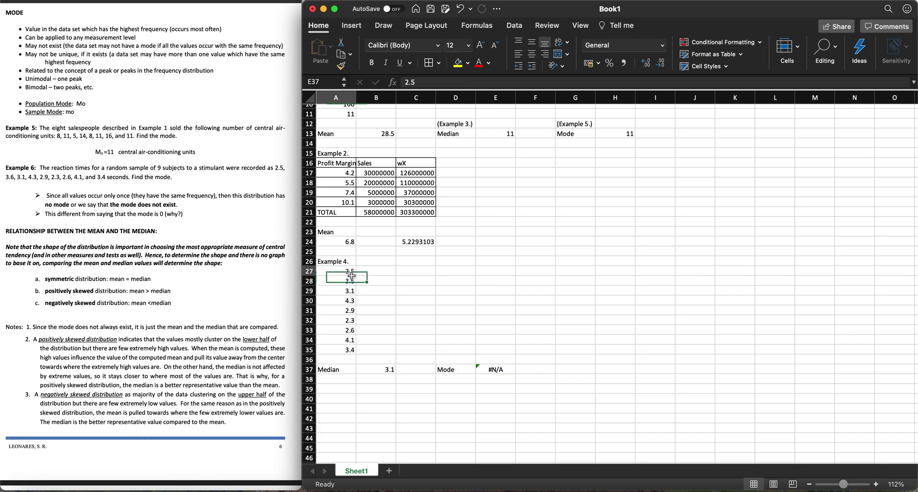
shift+click(356, 350)
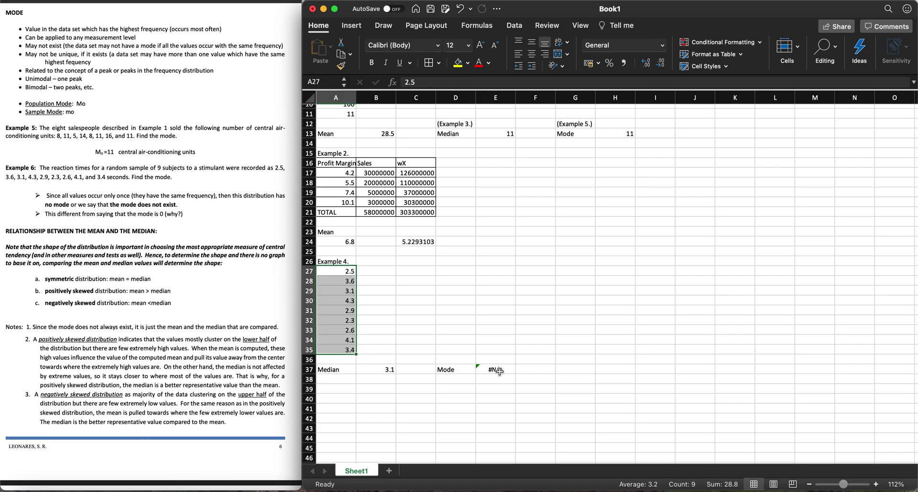
click(499, 371)
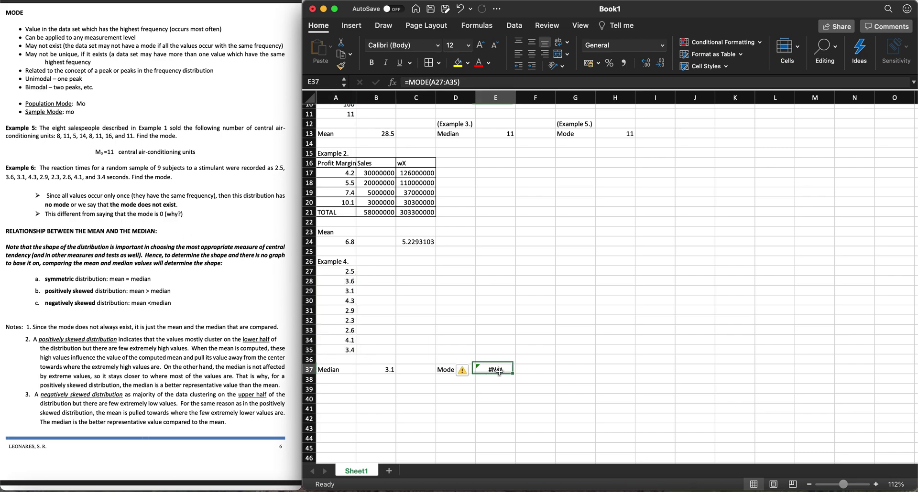
click(469, 371)
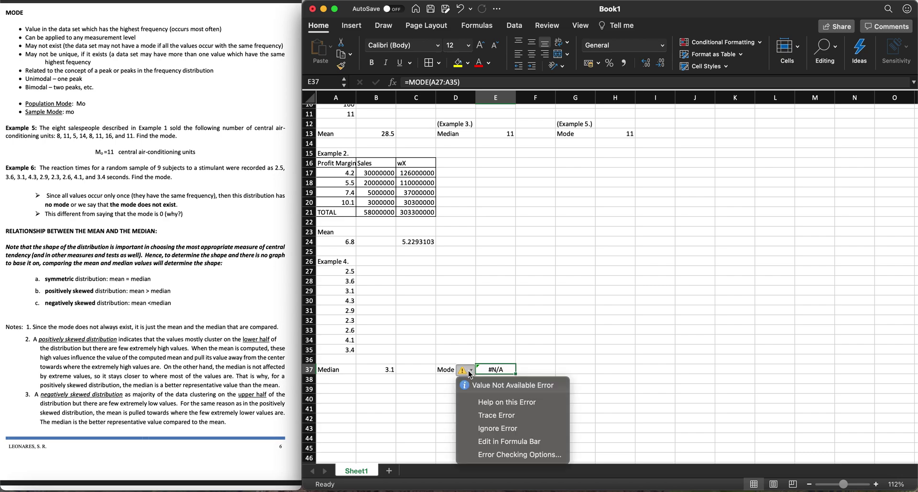
click(506, 370)
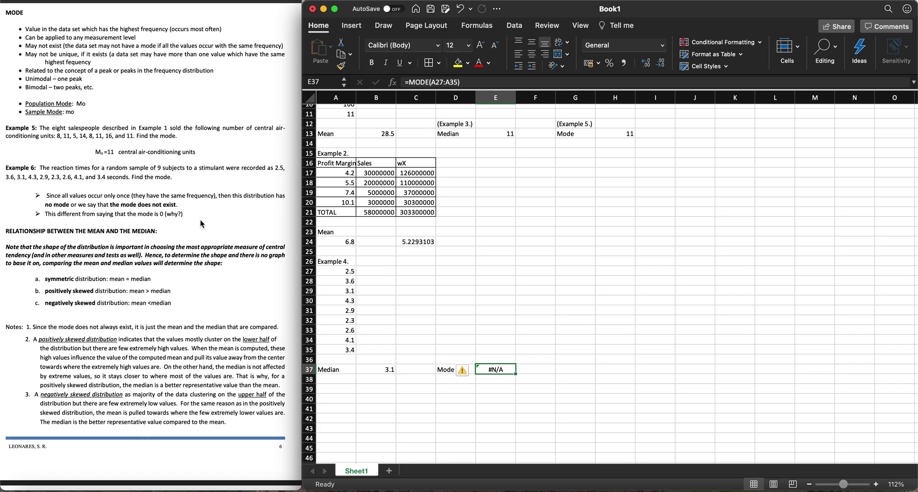
Enter "(Example 6.)" in D36 above the Mode label
scroll(200, 223, up, 2)
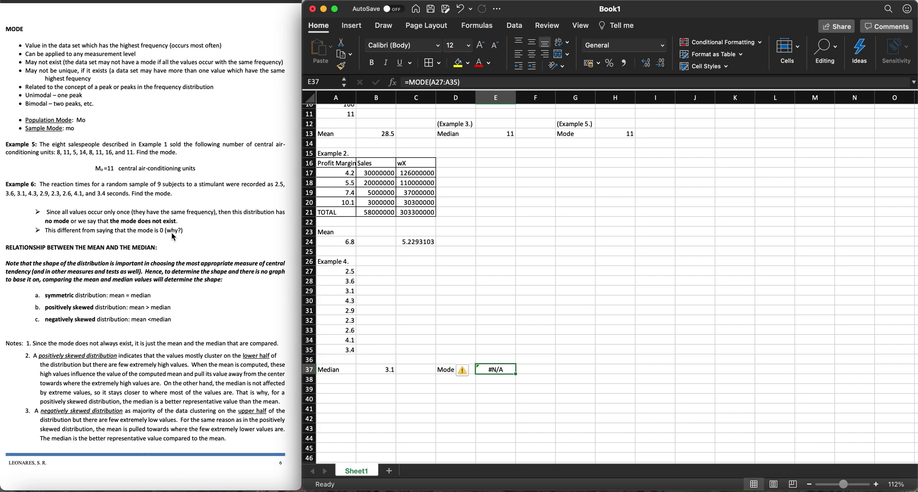
click(115, 293)
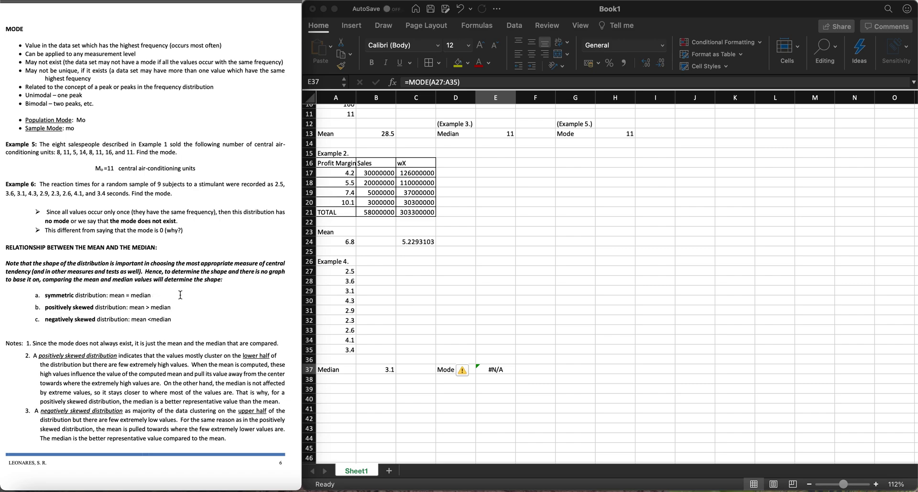
click(335, 385)
click(334, 381)
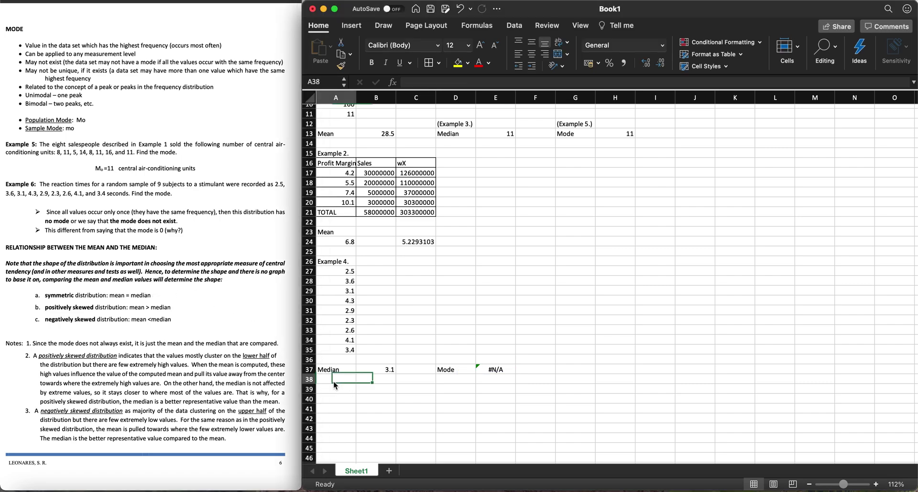
click(464, 362)
text((Examp)
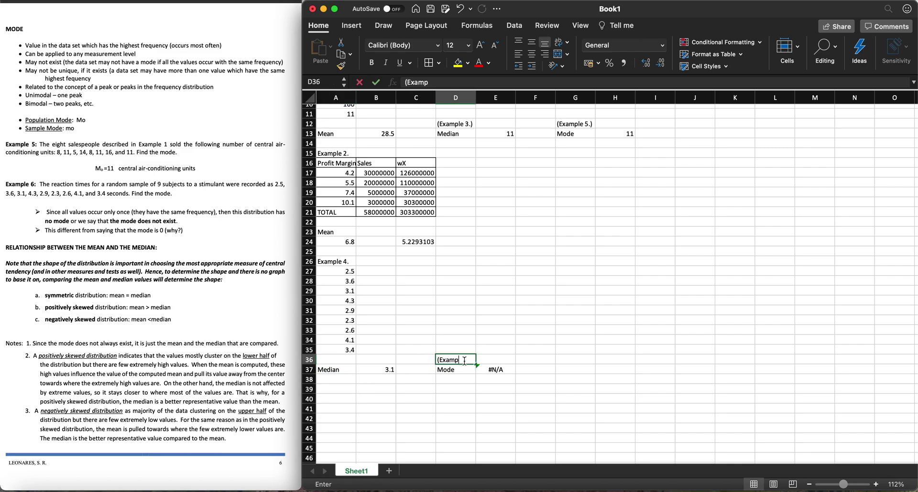
text(le 6.))
key(Return)
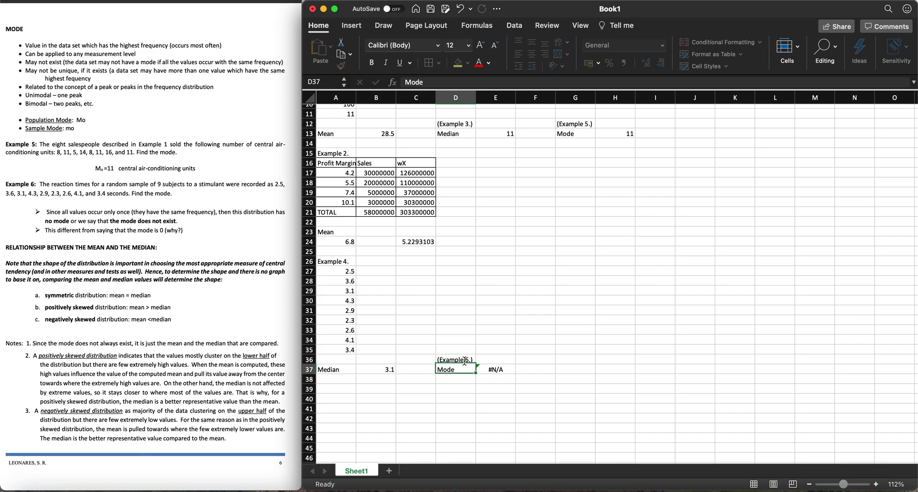
Label A38 "Mean" and compute the mean of the reaction times in B38 with =AVERAGE(A27:A35)
click(351, 378)
text(Mean)
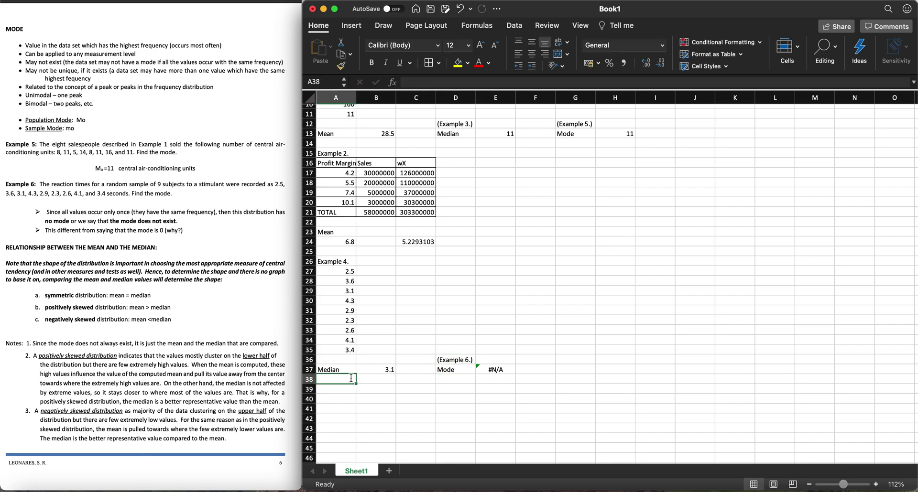
key(Tab)
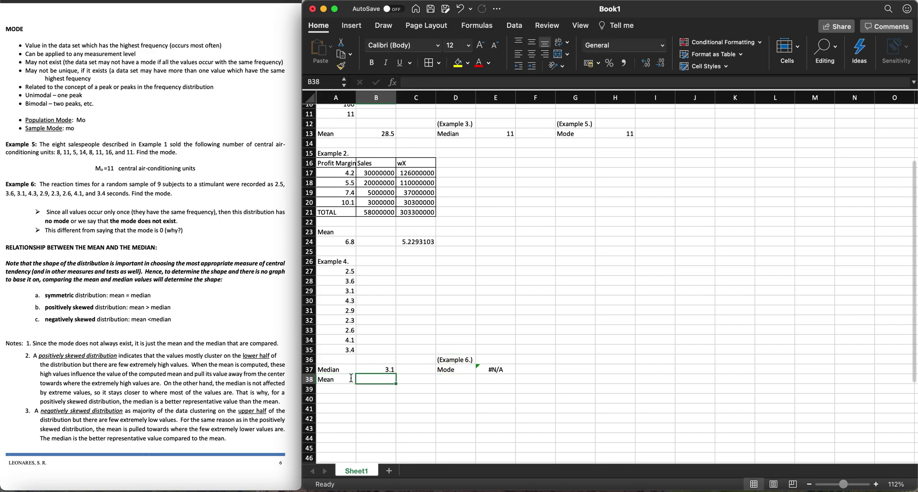
text(=avera)
key(Tab)
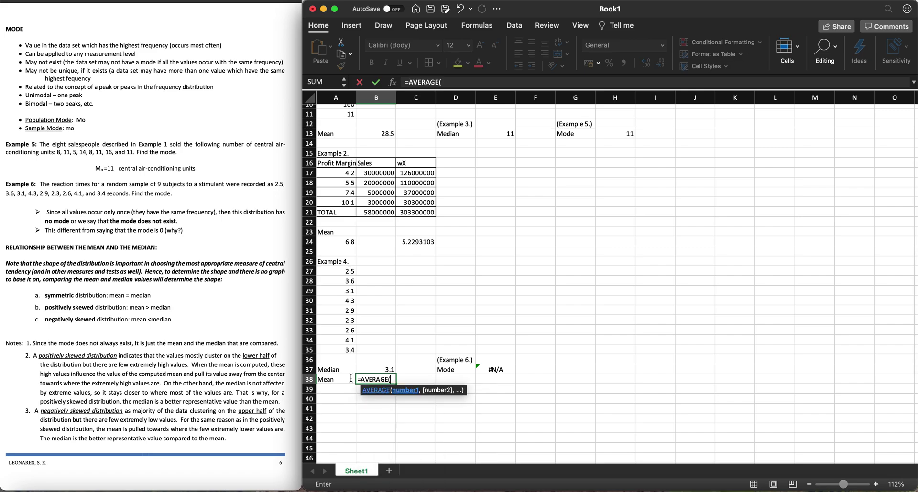
drag(346, 271, 346, 351)
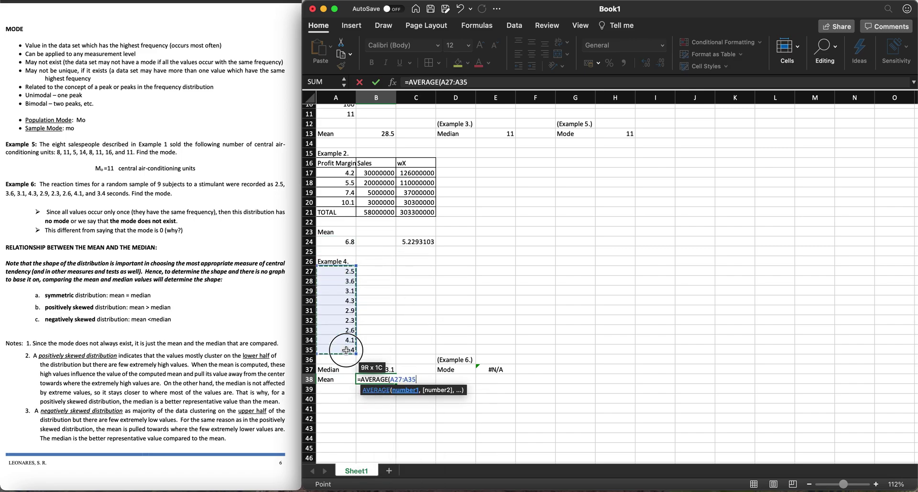
key(Return)
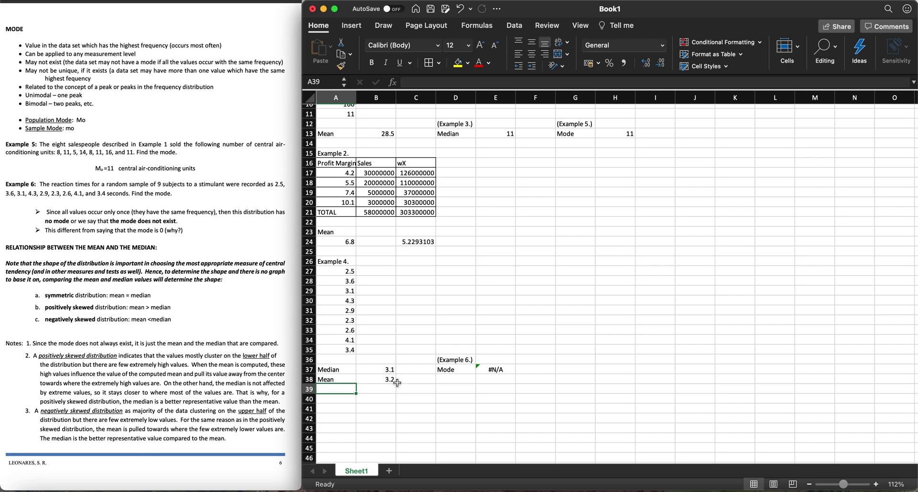
Compare the reaction times' mean in B38 with the median in B37 and mark the matching skewness rule in the notes
click(387, 380)
click(387, 369)
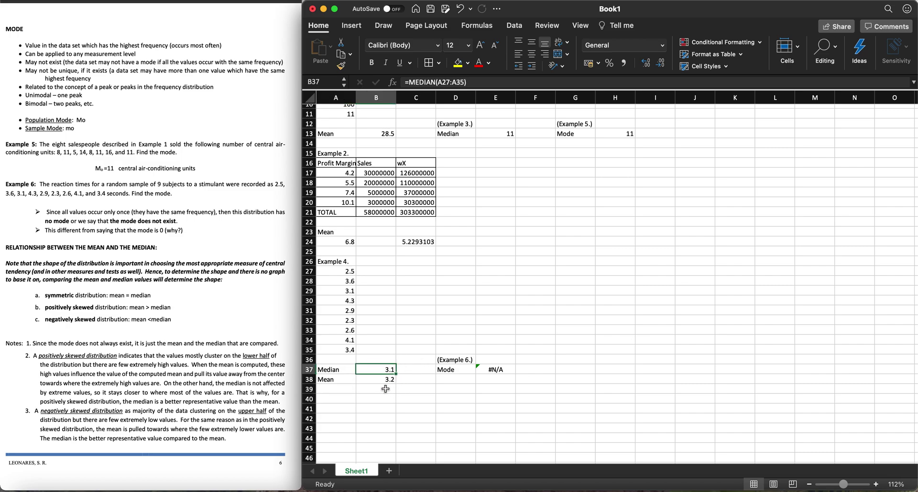
drag(386, 383, 388, 371)
click(385, 369)
click(394, 381)
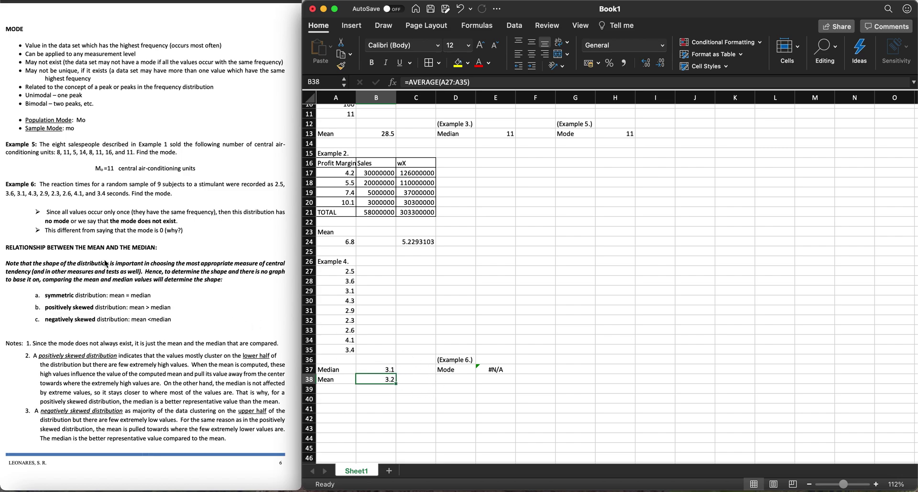
triple_click(63, 308)
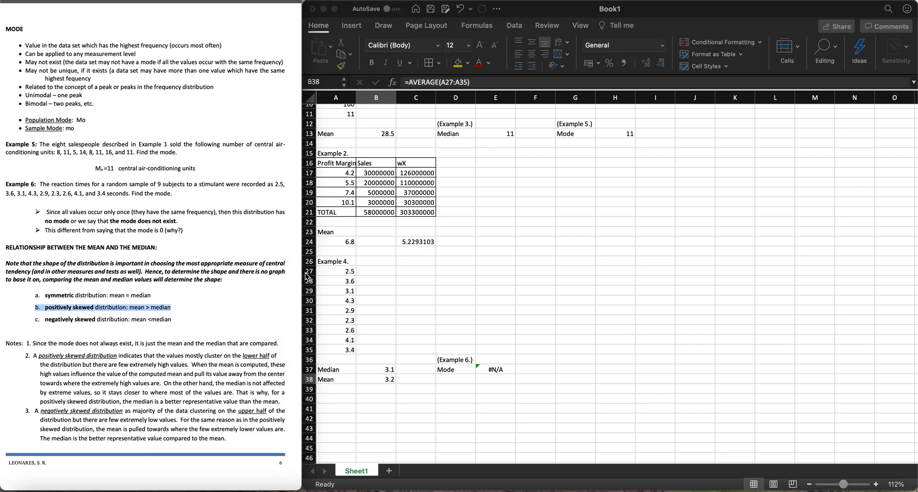
Set the Example 1 sales value in A10 back to 16
scroll(359, 273, up, 5)
click(344, 200)
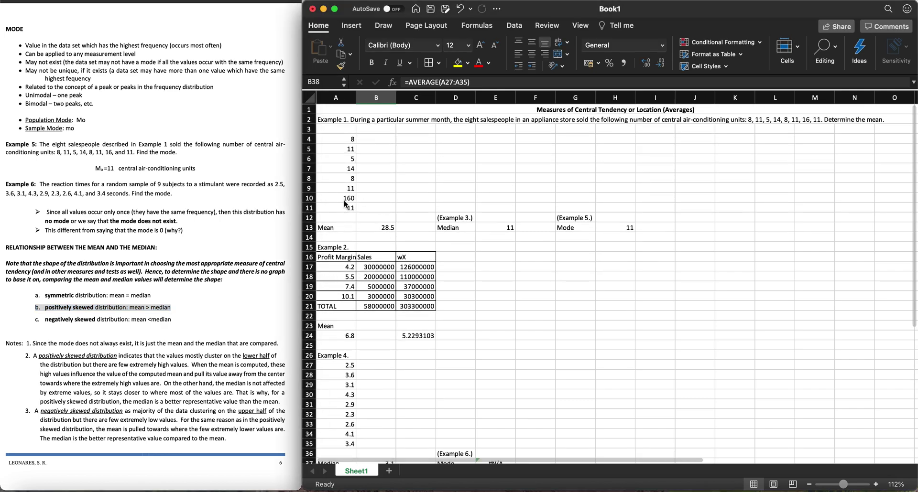
text(16)
key(Return)
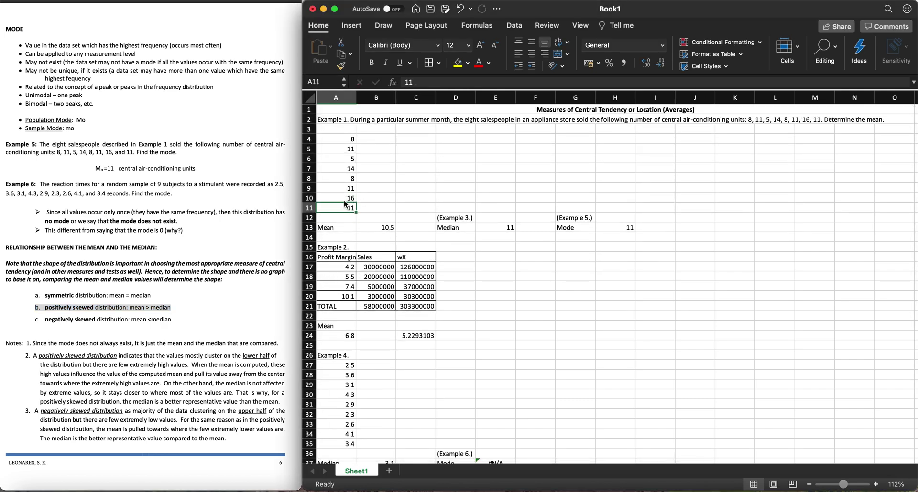
Compare the Example 1 mean in B13 with the median in E13 and mark the matching skewness rule in the notes
click(380, 228)
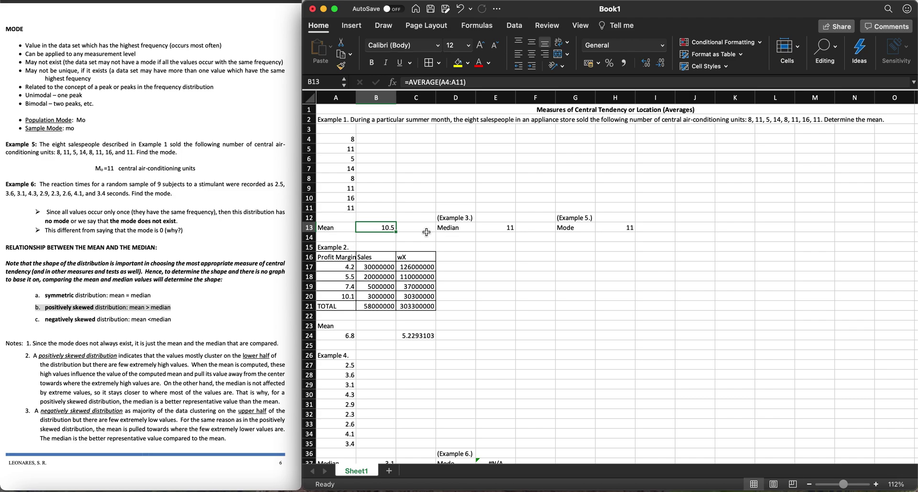
click(482, 229)
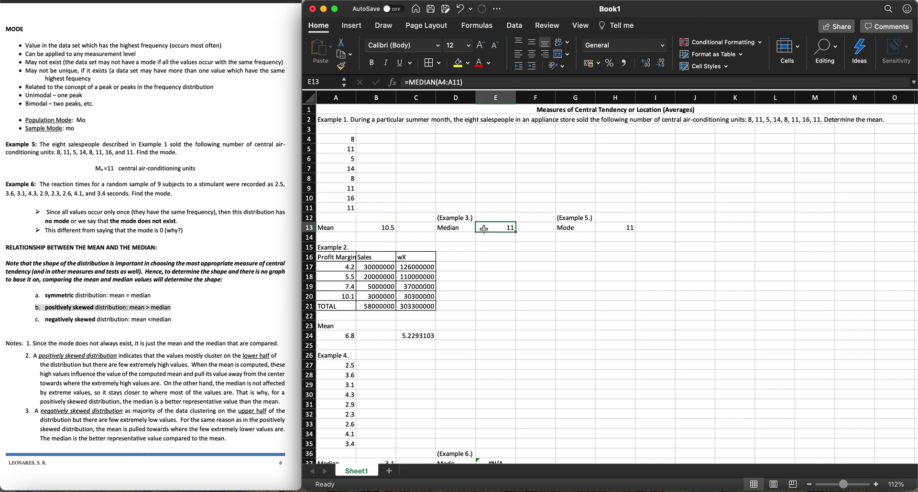
click(382, 229)
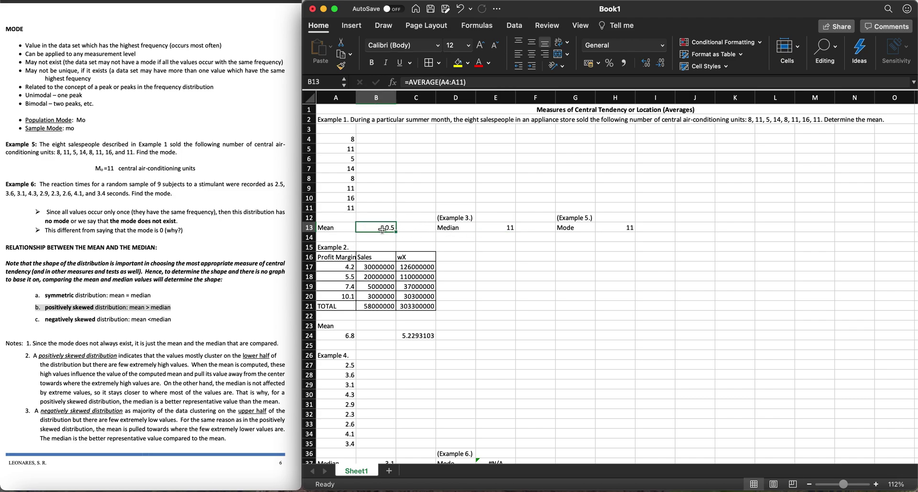
triple_click(83, 320)
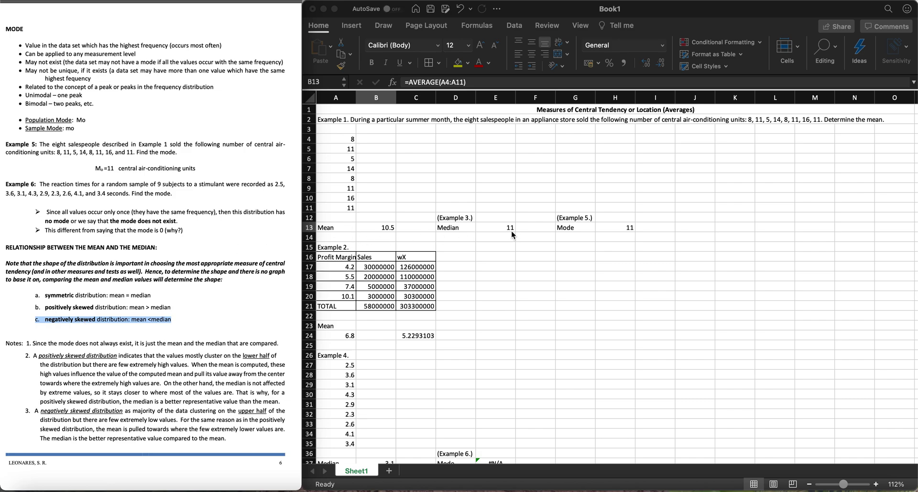
click(197, 299)
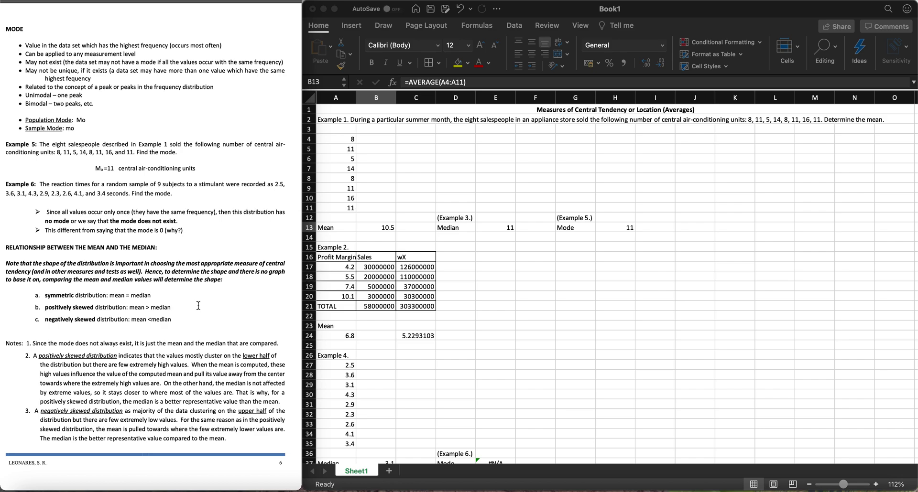
Bring up the frequency distribution shapes and the exercises on the next page of the notes
scroll(216, 389, down, 15)
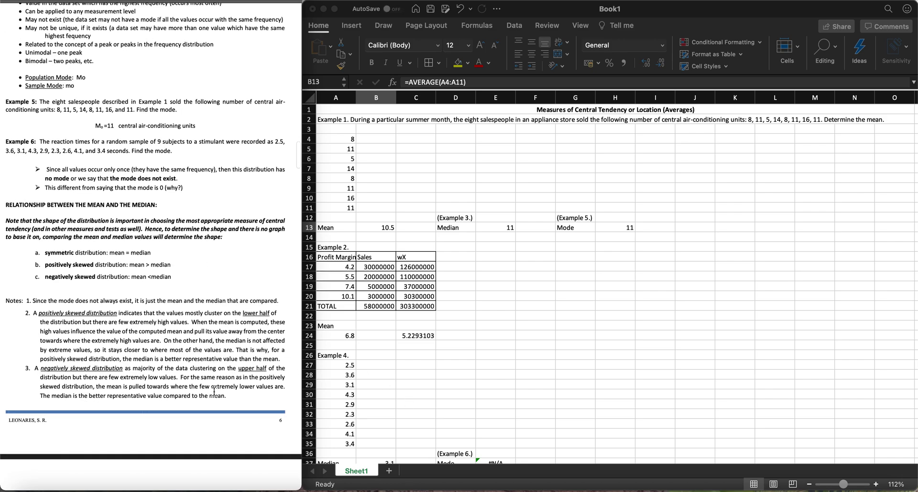
scroll(214, 392, down, 3)
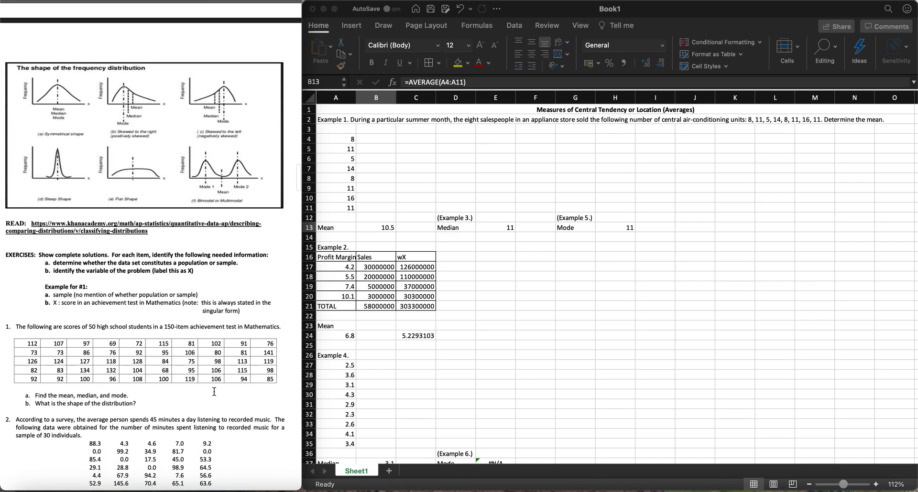
scroll(214, 391, down, 1)
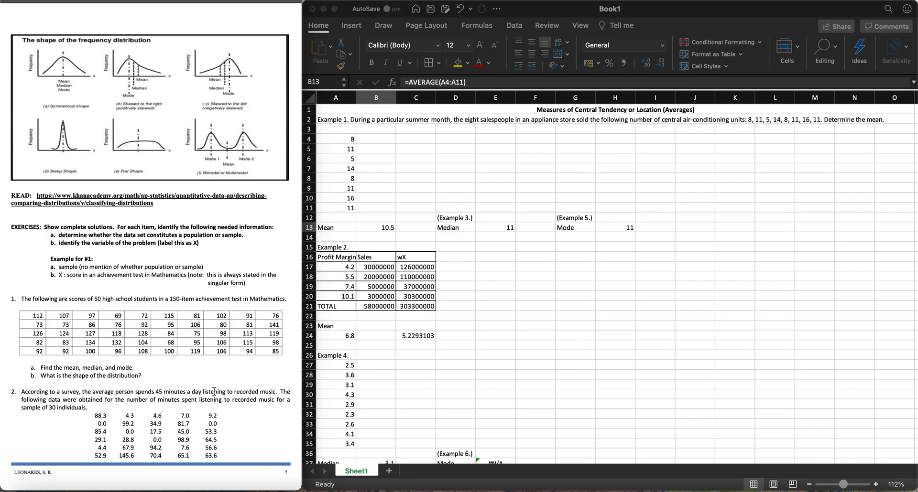
Review exercises 1 to 8 in the notes, covering the data sets and the questions on mean, median, mode and distribution shape
scroll(214, 391, down, 2)
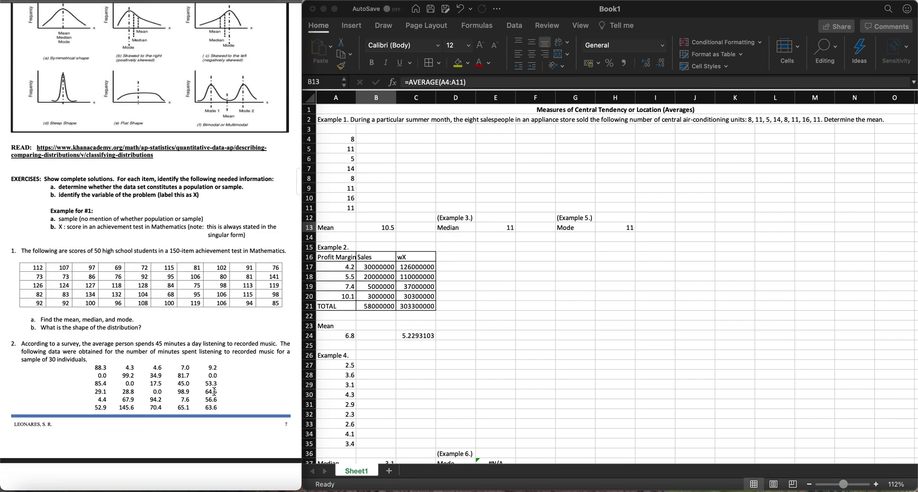
scroll(214, 391, down, 15)
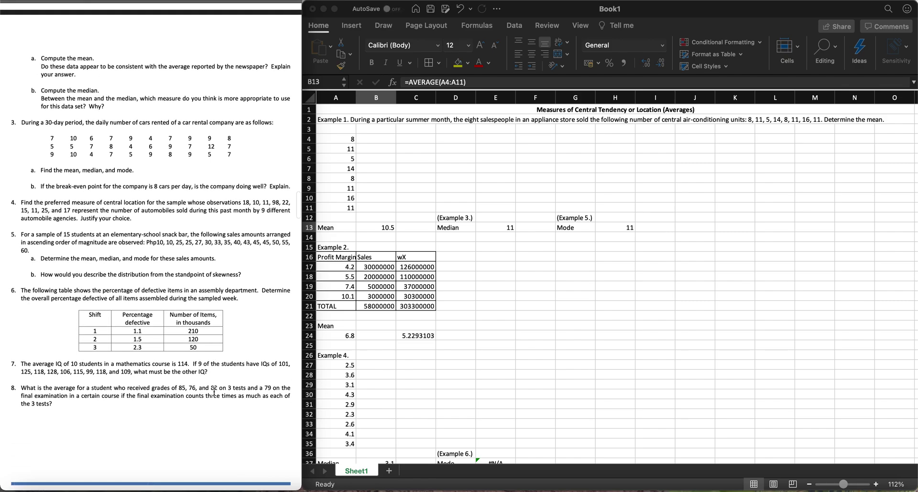
scroll(214, 391, up, 10)
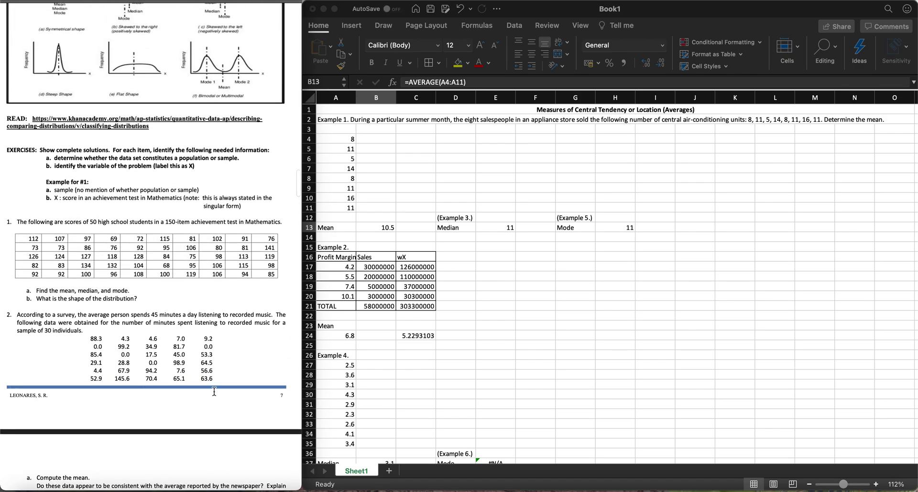
scroll(214, 391, up, 2)
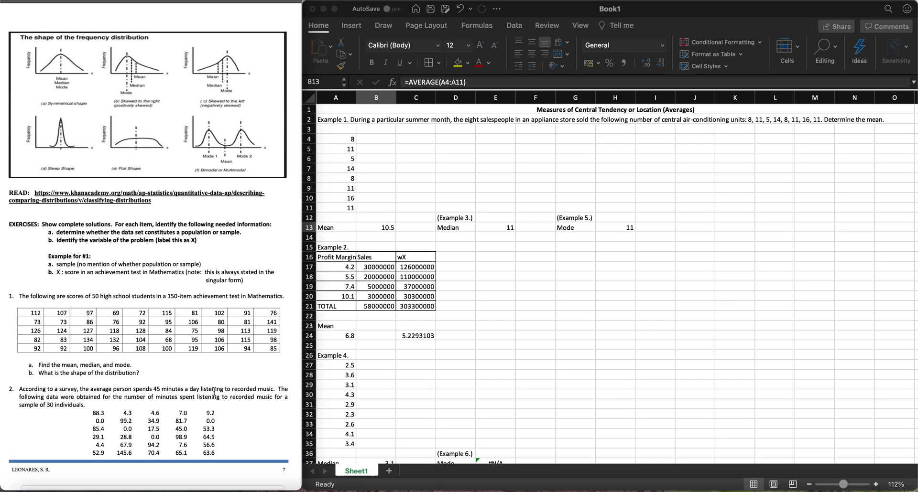
scroll(214, 391, down, 1)
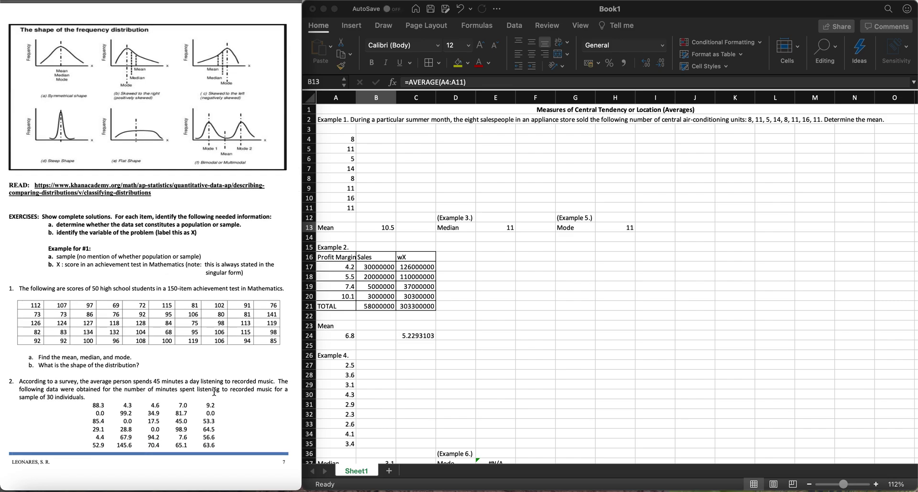
scroll(214, 393, up, 1)
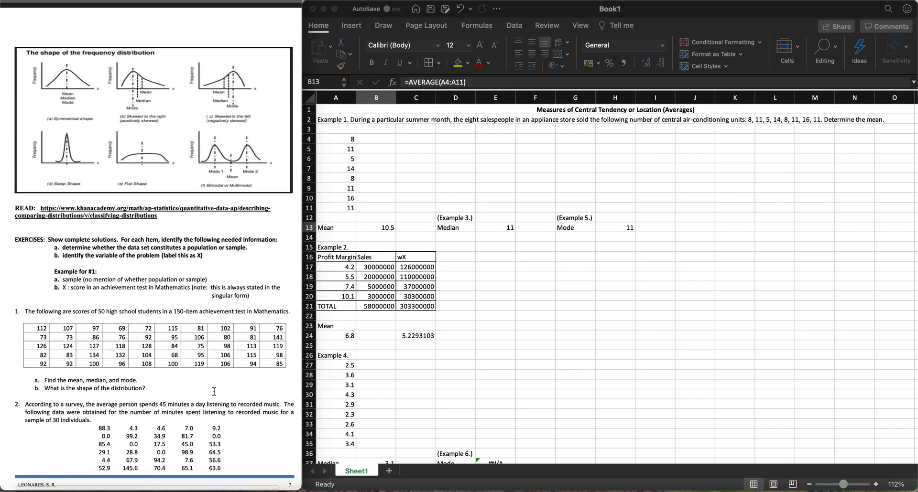
scroll(214, 391, down, 15)
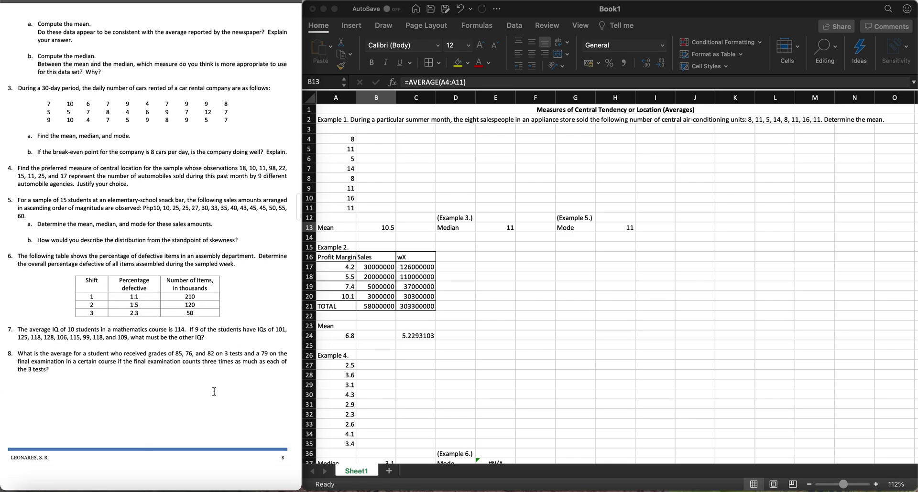
Bring up the Introduction to Variability page of the notes and return to the Excel workbook
scroll(214, 391, down, 15)
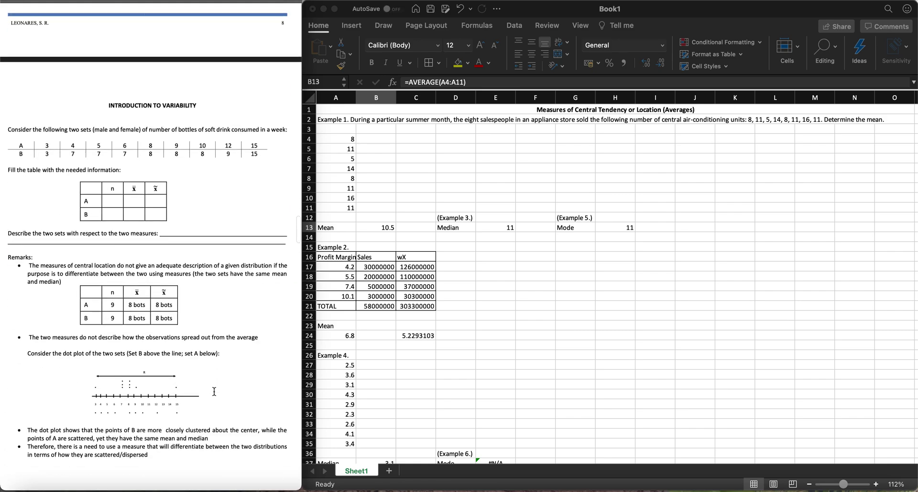
scroll(215, 391, down, 4)
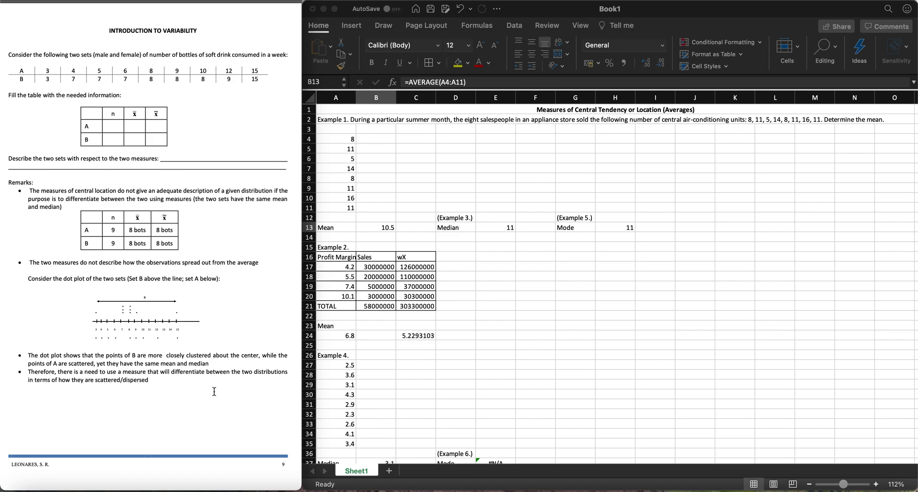
click(466, 268)
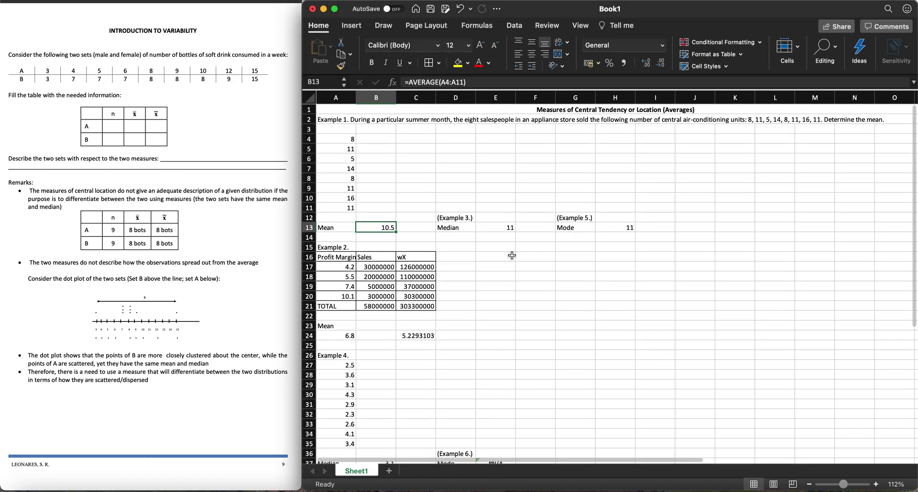